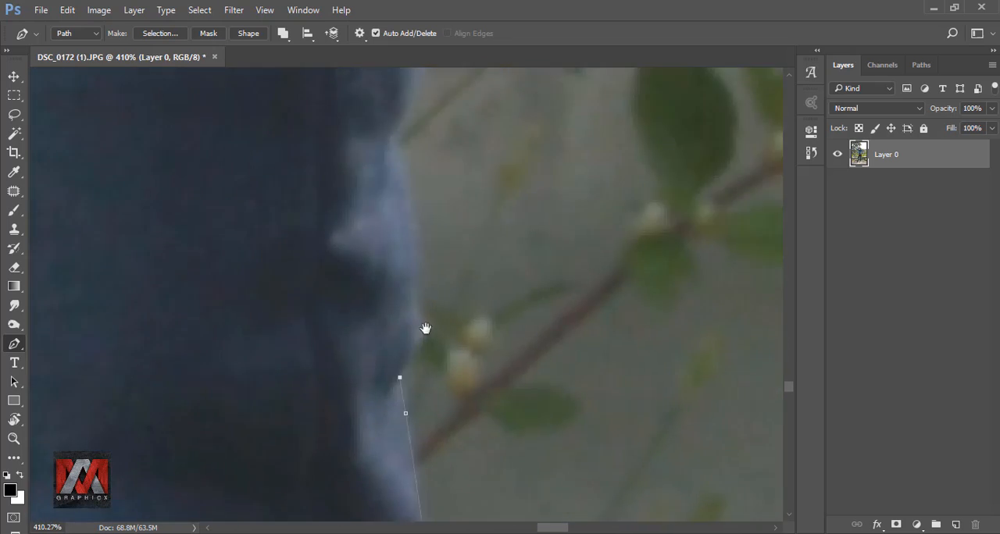
Step: Trace the man's outline with the Pen tool along the trouser leg, past the hand and up to the denim cuff
drag(417, 335, 427, 301)
click(433, 391)
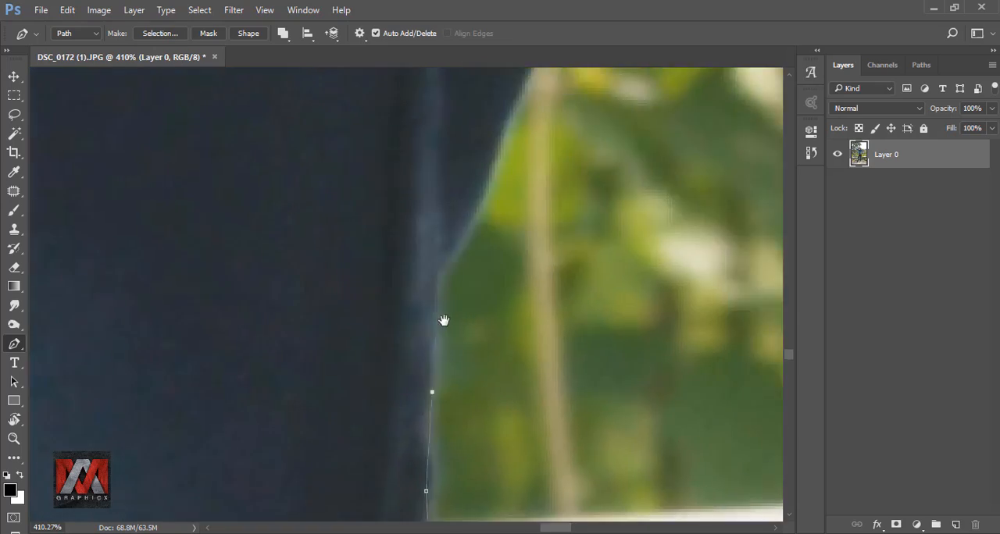
drag(375, 255, 370, 204)
click(366, 364)
drag(279, 366, 315, 337)
click(292, 333)
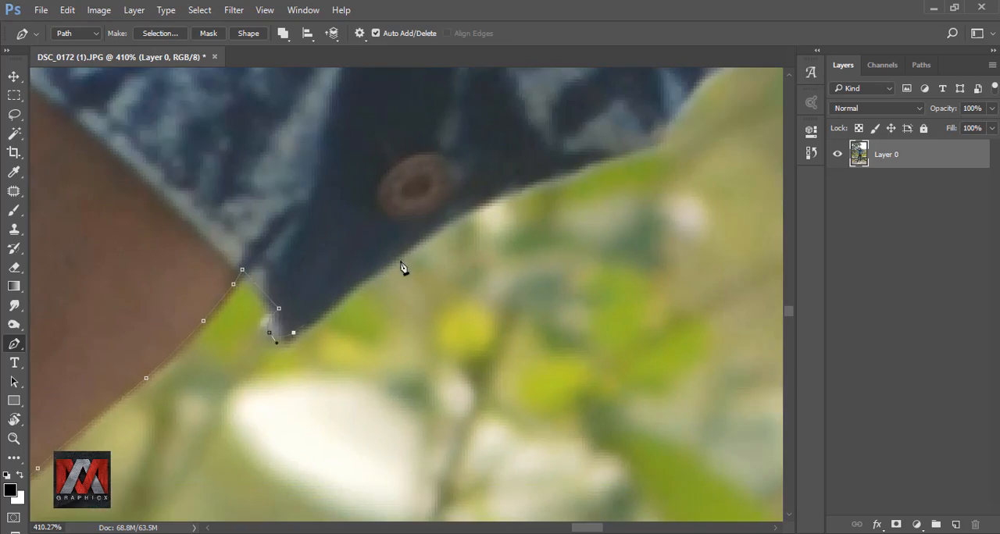
Step: Continue the outline path along the outer edge of the bent sleeve, over the shoulder and up the neck to the earlobe
drag(301, 425, 349, 358)
drag(421, 275, 426, 259)
drag(308, 346, 333, 268)
drag(615, 316, 545, 212)
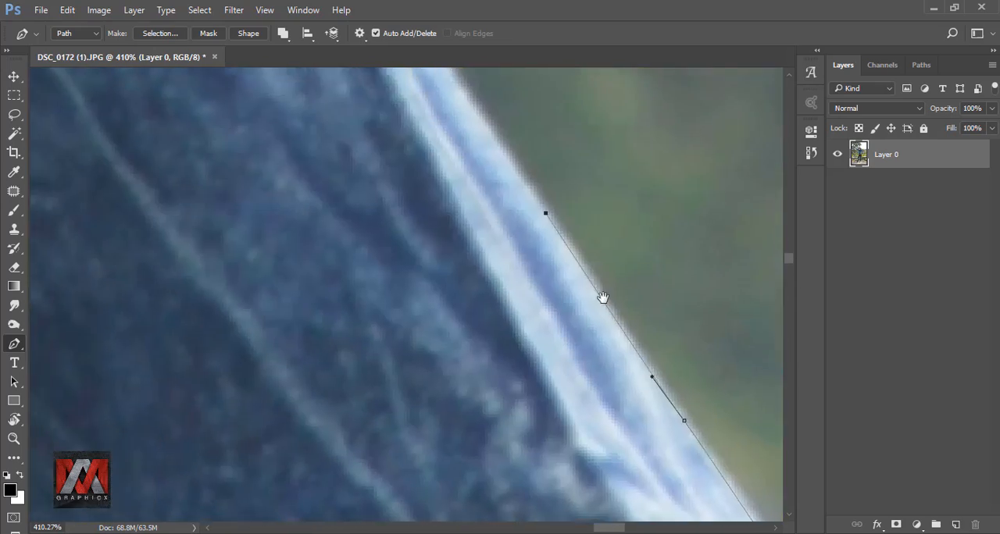
drag(569, 414, 523, 346)
drag(496, 274, 474, 261)
drag(591, 339, 571, 326)
click(435, 203)
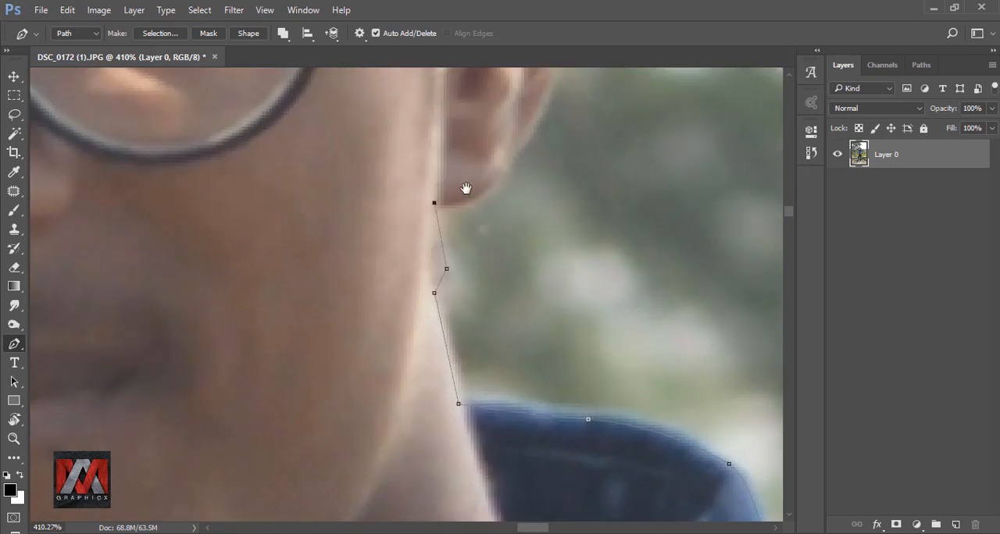
Step: Finish the man's outline from the earlobe around the head and convert the closed path to a selection
drag(420, 299, 414, 252)
click(335, 148)
click(585, 158)
Step: Trace the background gap between the bent arm and torso, following the wrinkled sleeve and the jacket's side
drag(205, 101, 244, 132)
drag(388, 245, 411, 284)
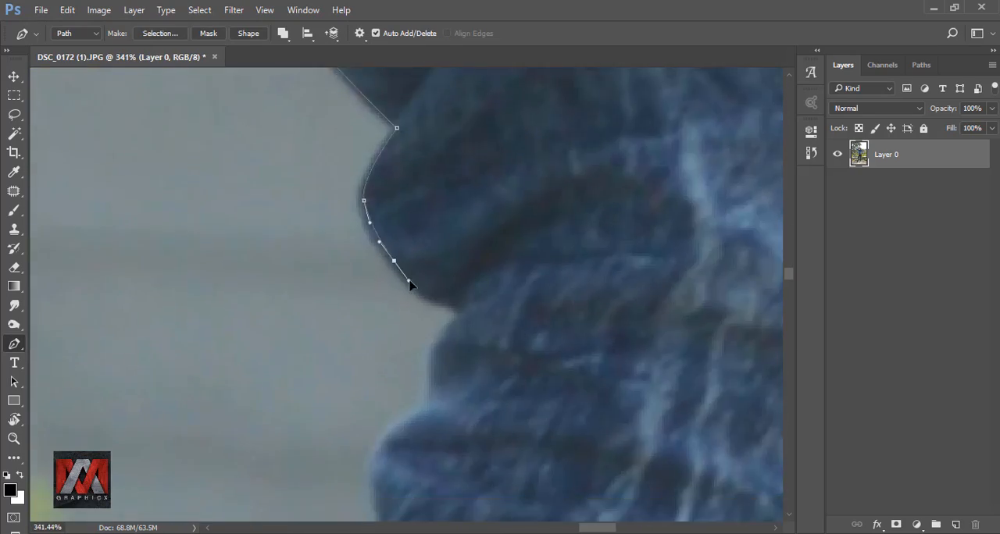
drag(460, 153, 472, 205)
drag(411, 224, 395, 235)
click(301, 351)
drag(299, 315, 288, 257)
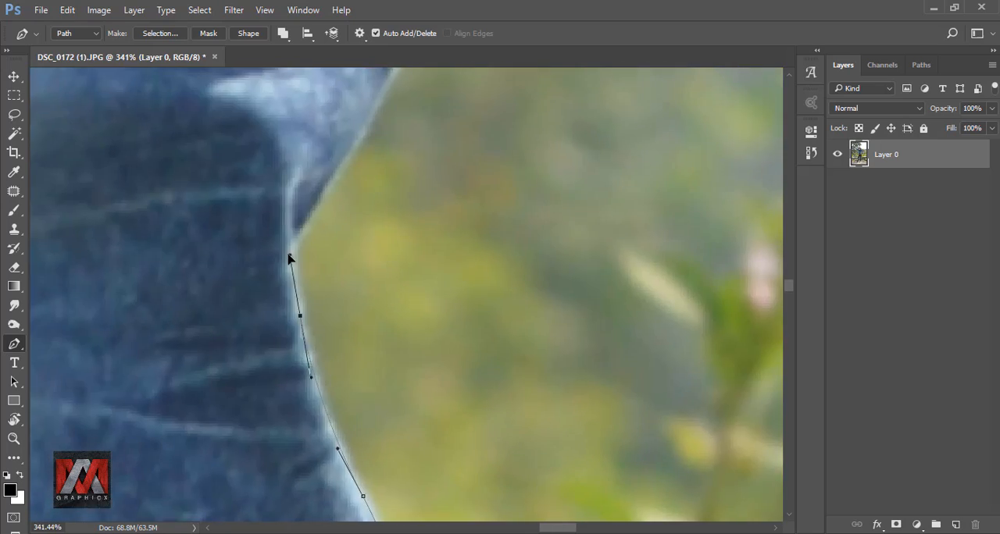
Step: Close the path around the gap between arm and torso and subtract it from the selection
drag(308, 218, 307, 354)
click(334, 222)
click(415, 151)
click(741, 429)
right_click(417, 198)
click(494, 267)
click(584, 159)
Step: Trace the small background gap at the hand on the hip and subtract it from the selection with 0-pixel feather and anti-aliasing
scroll(353, 290, up, 3)
click(323, 243)
click(389, 251)
click(280, 391)
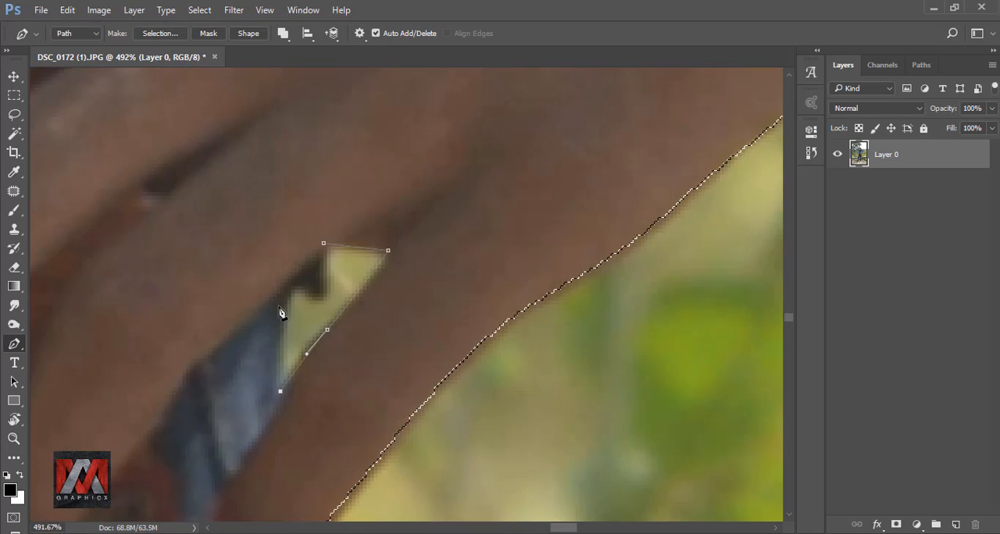
click(324, 244)
right_click(326, 248)
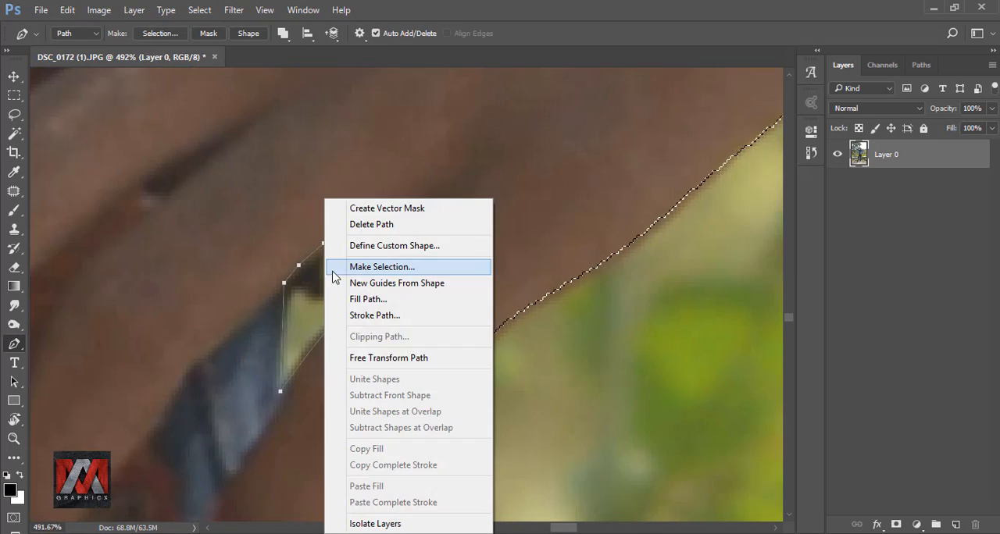
click(369, 268)
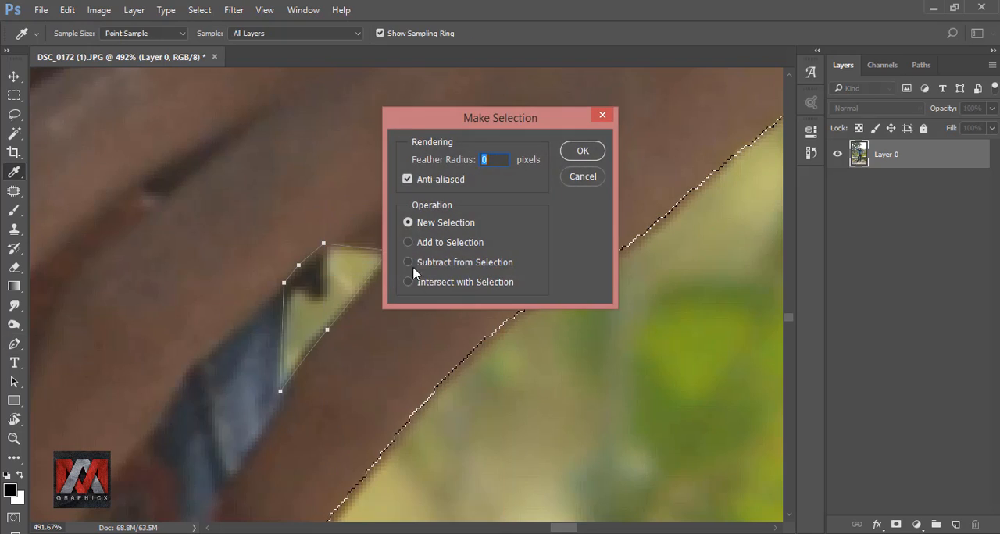
click(582, 152)
scroll(549, 268, down, 10)
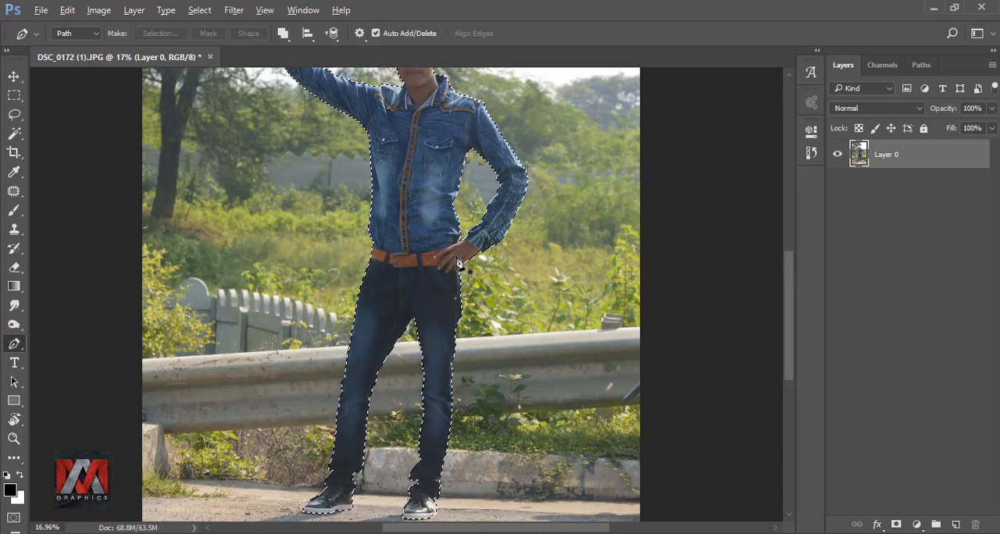
Step: Add a layer mask to Layer 0 from the selection and make the layer's image active instead of the mask
key(ctrl+0)
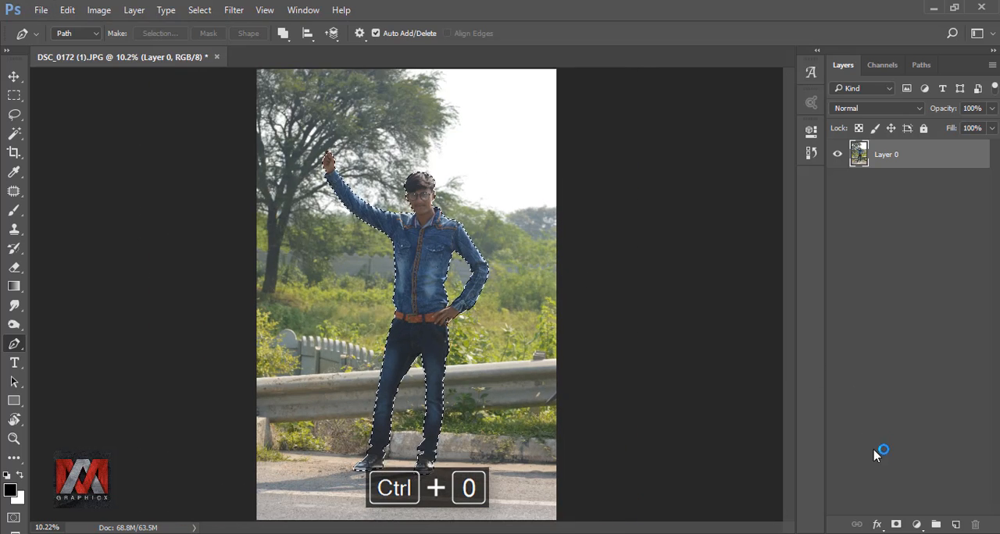
click(896, 525)
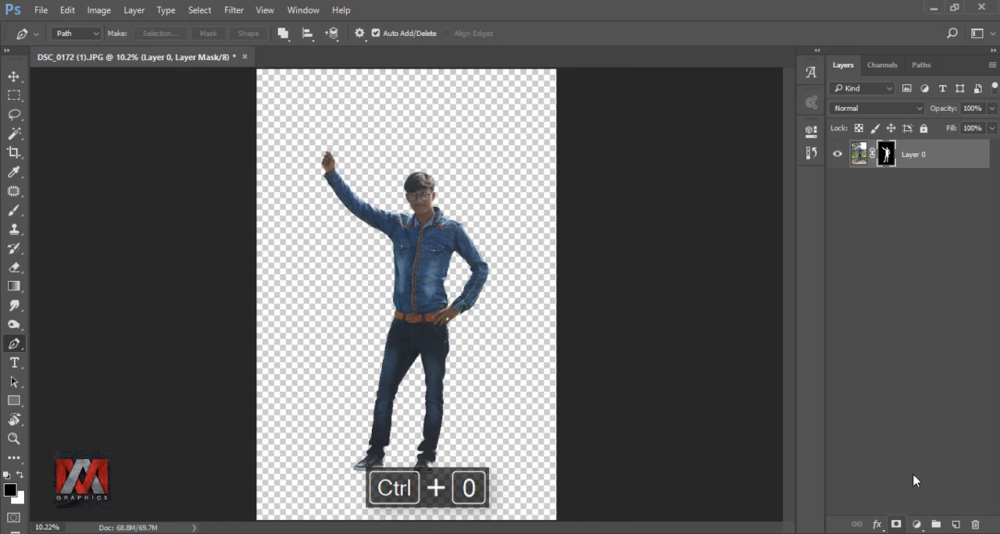
key(ctrl+2)
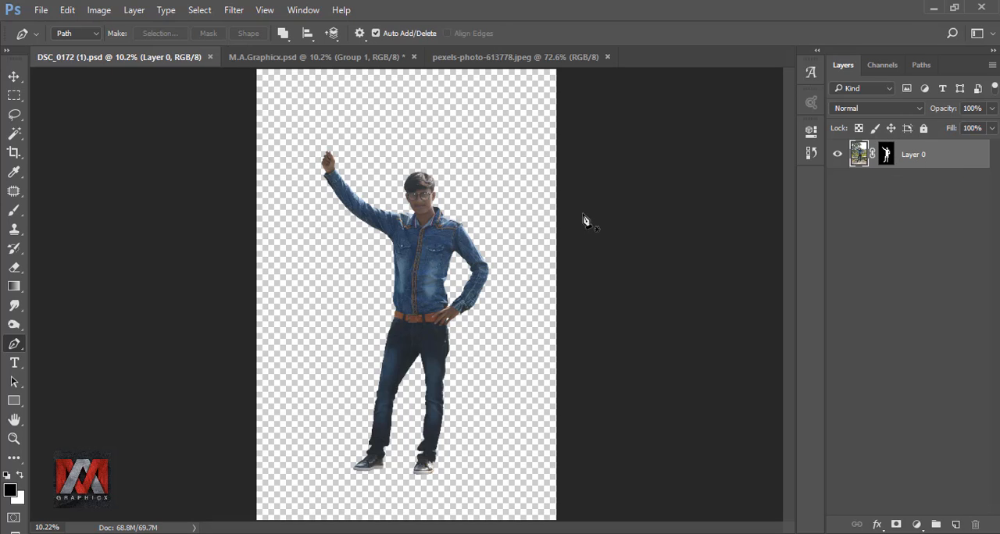
Step: Copy the wrecked plane photo from pexels-photo-613778.jpeg into the cut-out document as a new layer
click(516, 57)
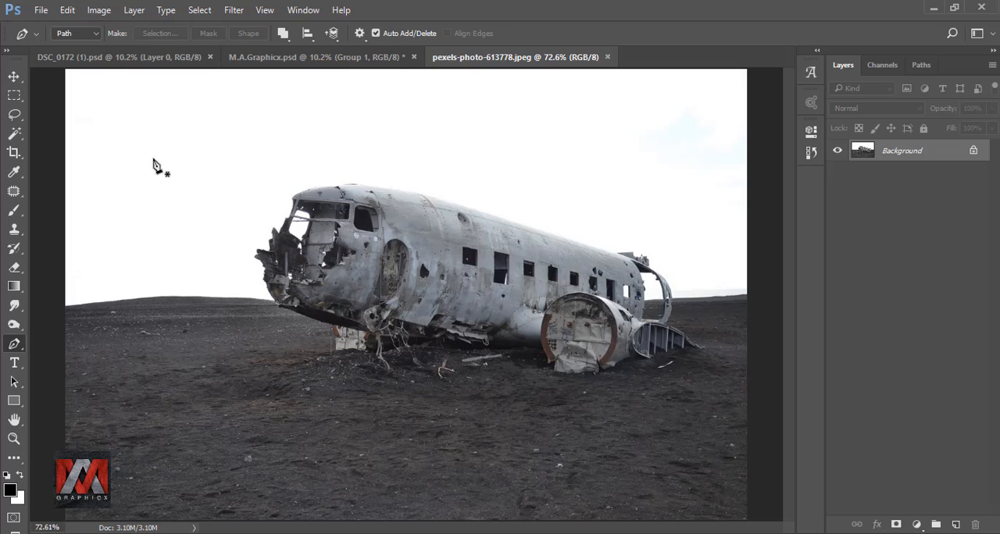
click(15, 78)
drag(366, 268, 307, 478)
Step: Scale the plane layer to about 545% and position it across the lower part of the canvas with the nose showing
key(ctrl+t)
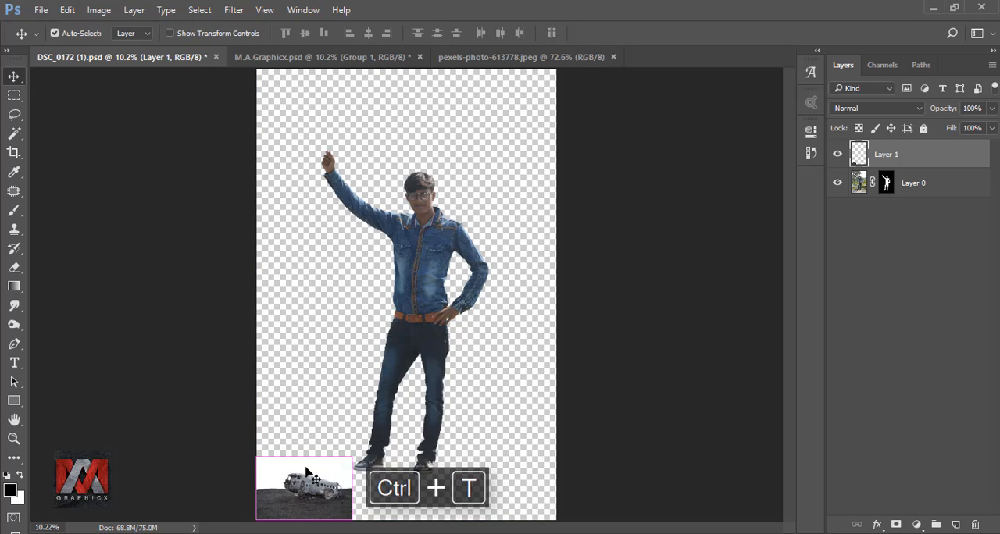
drag(353, 457, 782, 118)
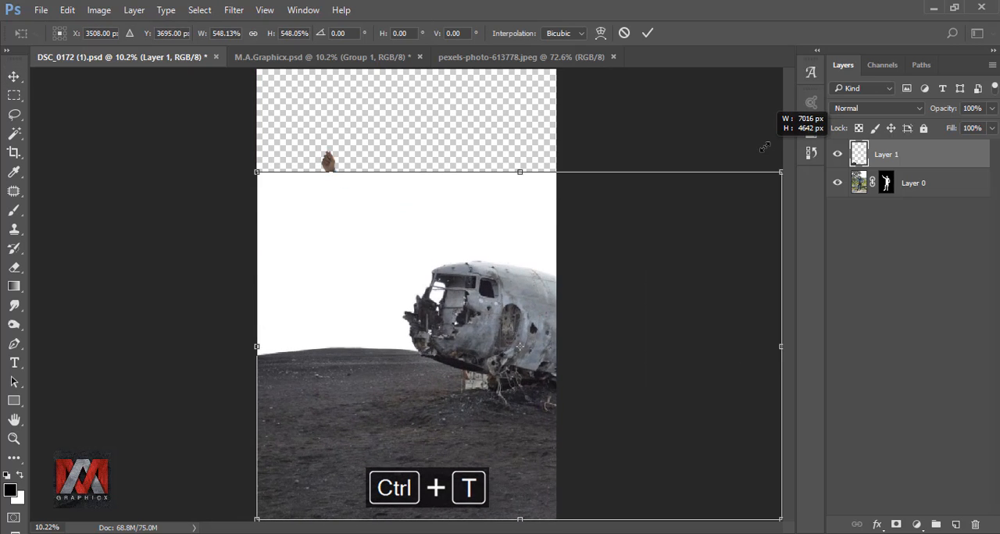
drag(699, 247, 648, 351)
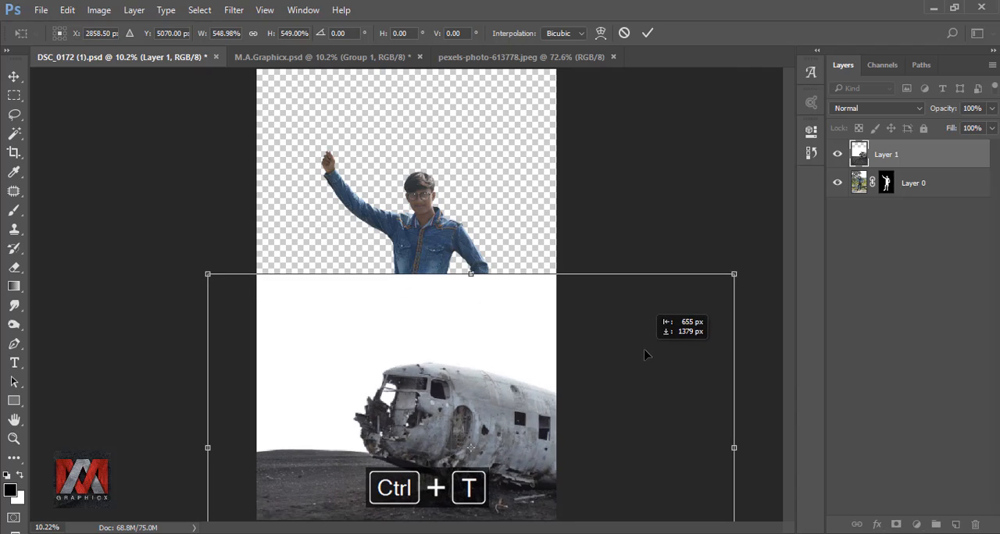
drag(733, 273, 708, 290)
drag(638, 381, 676, 386)
drag(760, 287, 772, 272)
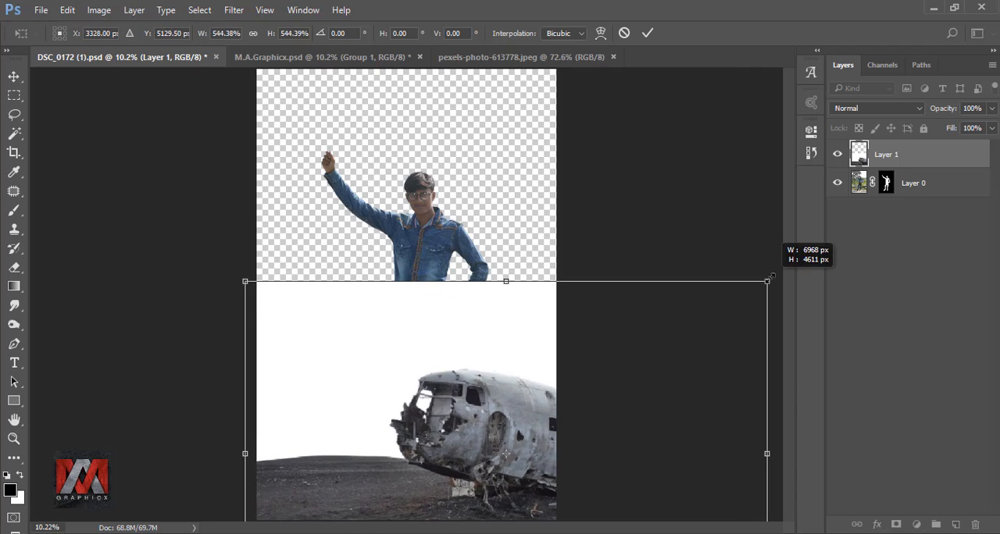
drag(698, 346, 686, 340)
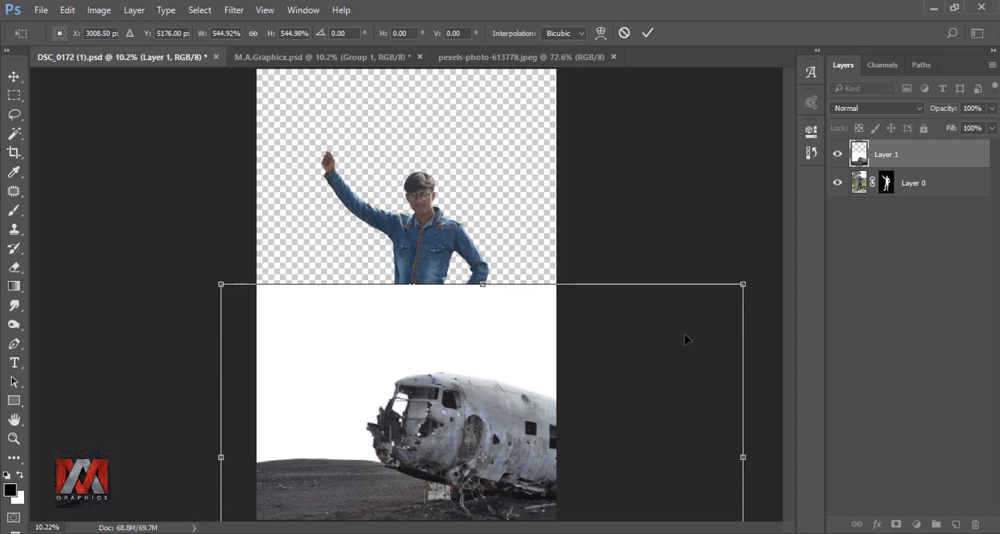
click(648, 33)
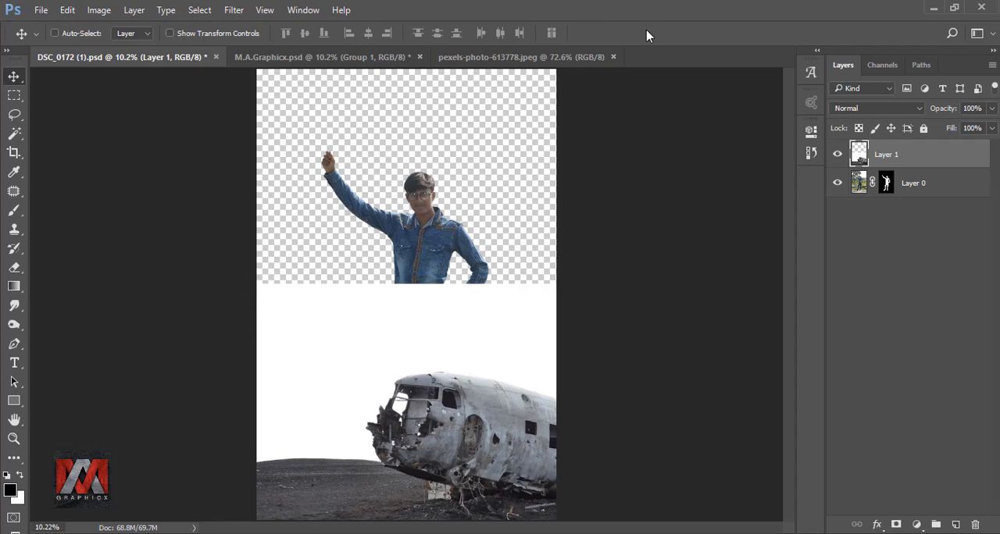
Step: Duplicate Layer 0 with its mask and move the copy above the plane layer
click(919, 186)
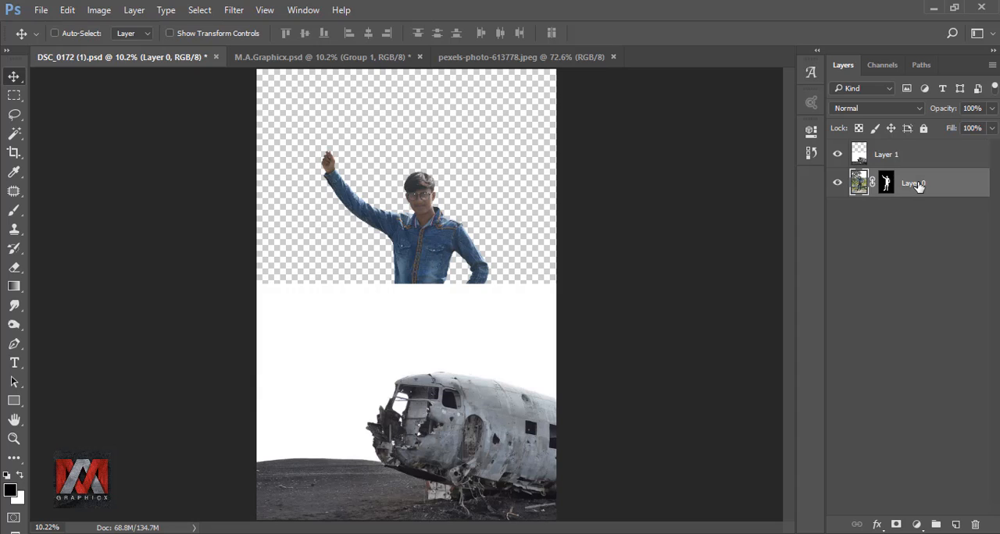
key(ctrl+j)
drag(919, 186, 899, 152)
Step: Scale the copied man to 59%, stand him on top of the plane's nose, and hide the original Layer 0
key(ctrl+t)
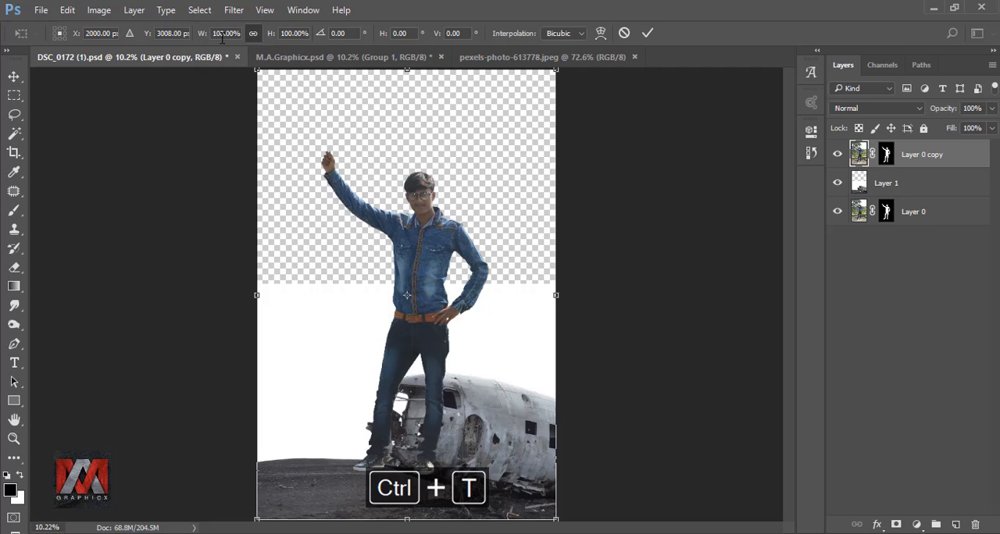
drag(203, 40, 175, 39)
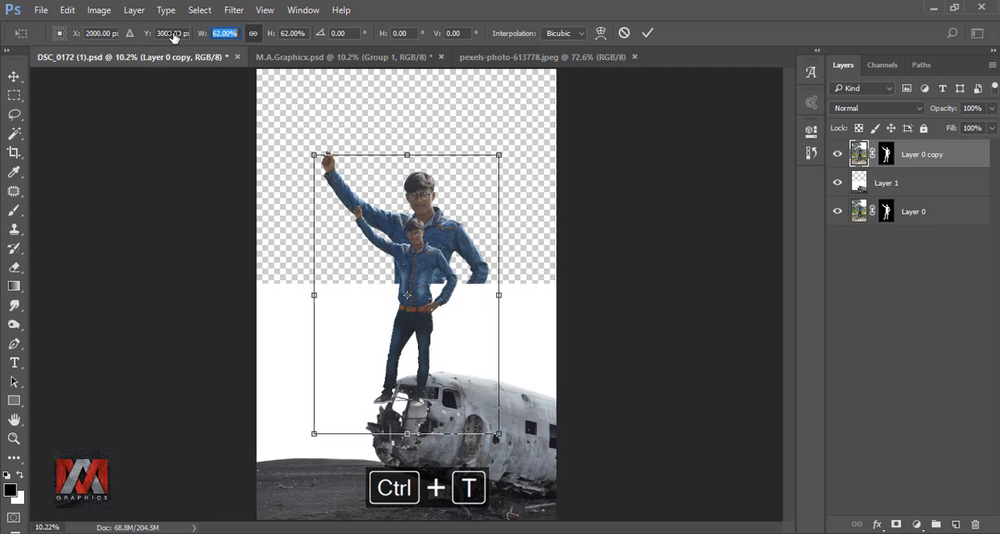
drag(439, 263, 473, 242)
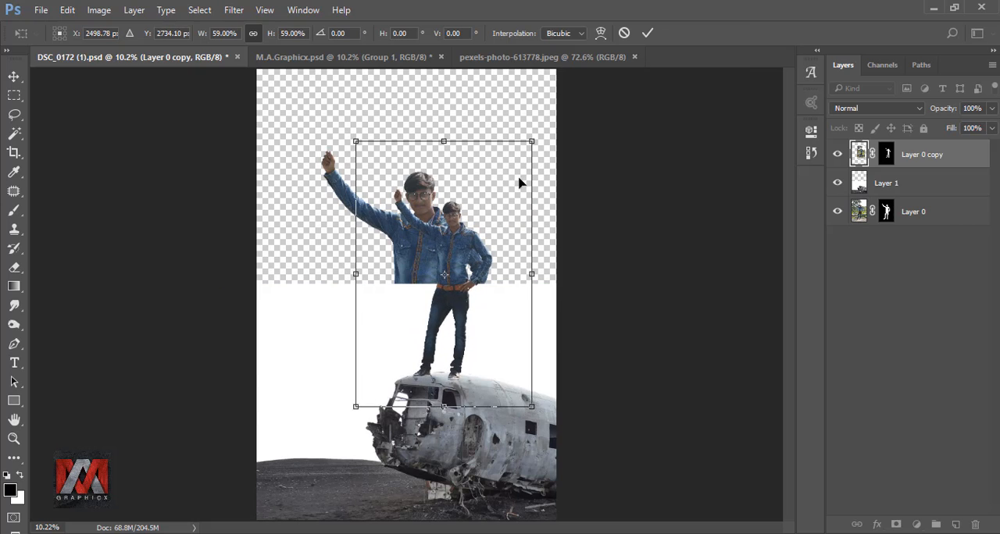
click(648, 34)
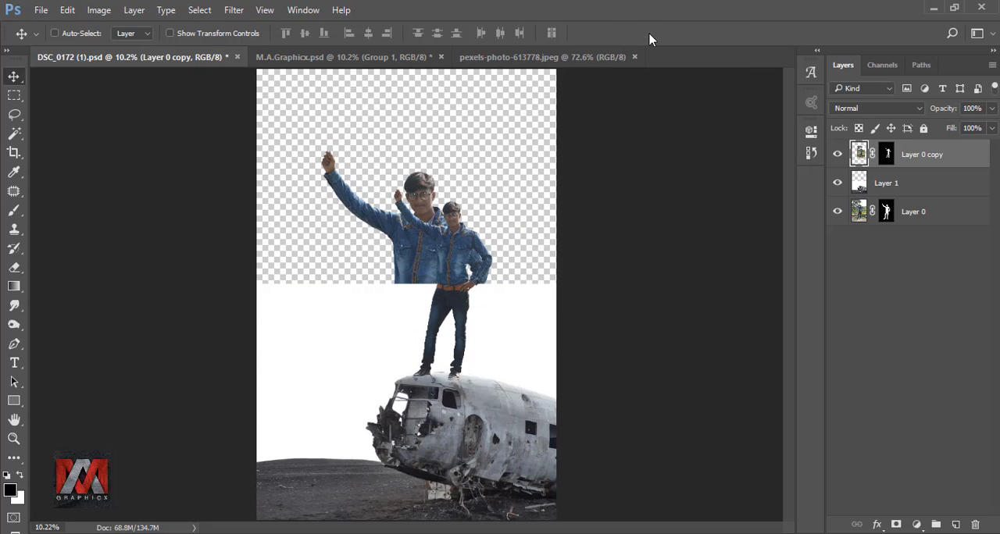
click(836, 212)
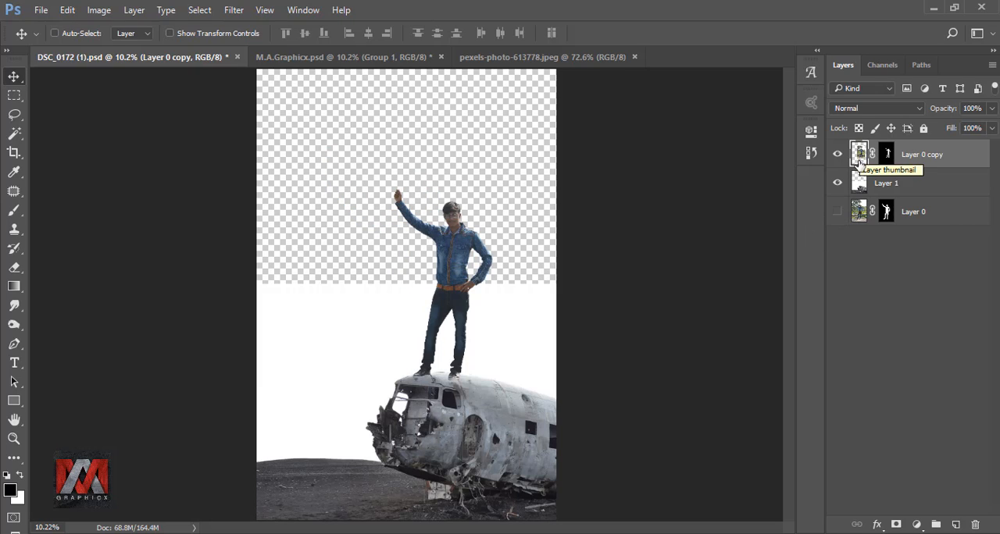
Step: On Layer 1, trace the ground's horizon with the Pen tool from the canvas edge toward the plane's nose
click(858, 184)
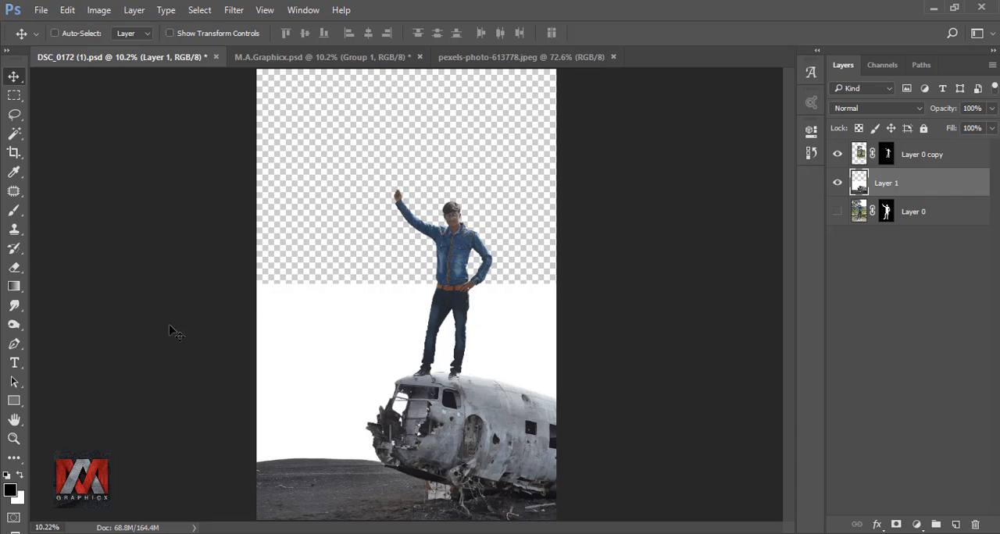
click(14, 344)
scroll(264, 489, up, 4)
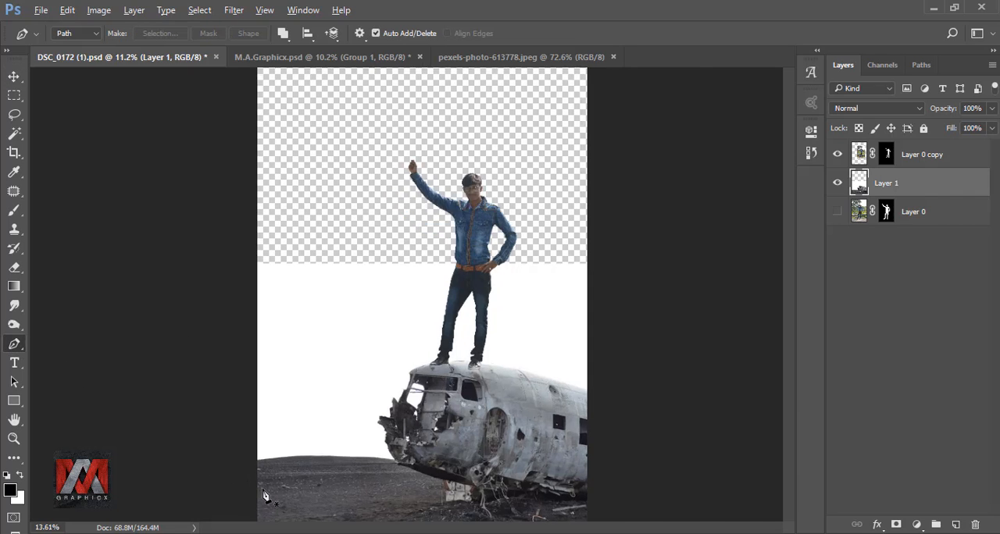
scroll(288, 442, up, 4)
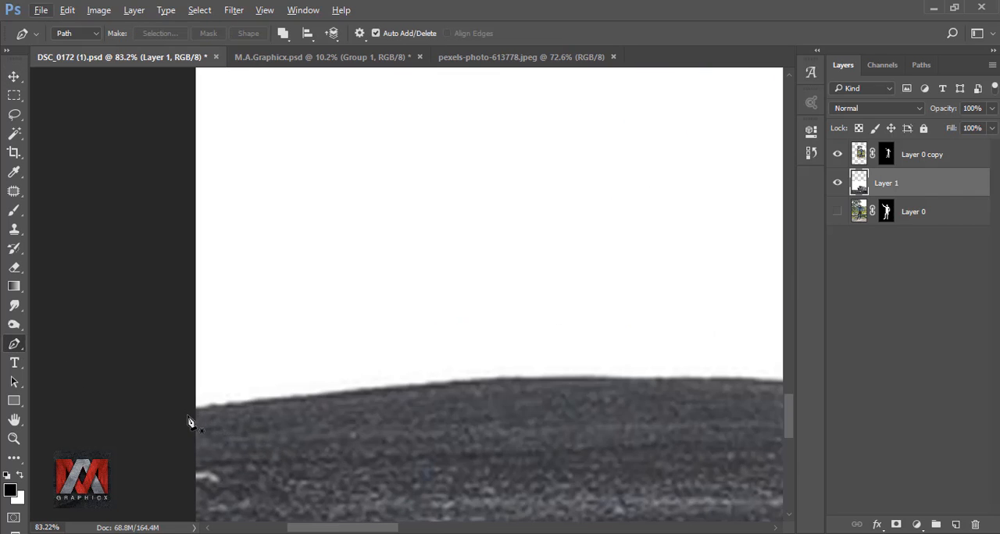
drag(188, 423, 221, 300)
drag(321, 261, 462, 264)
drag(547, 269, 205, 269)
drag(424, 270, 507, 275)
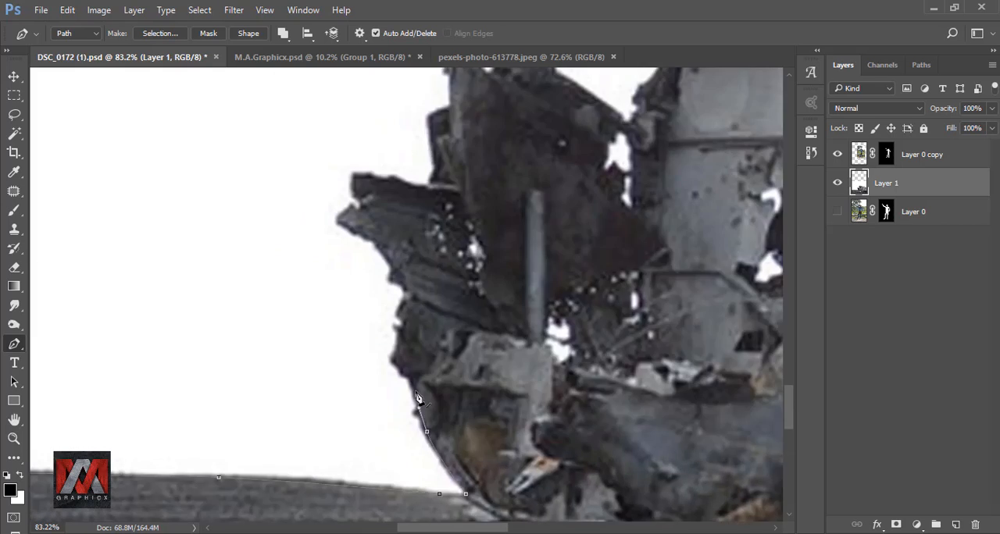
Step: Continue the path along the torn edges of the plane's nose up to the cockpit window frame
scroll(418, 399, up, 3)
drag(368, 420, 362, 351)
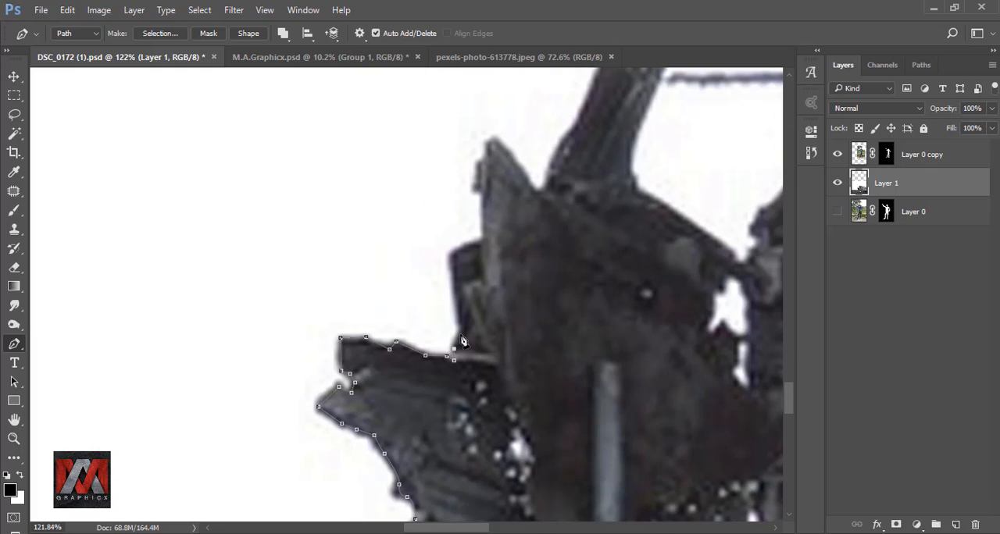
click(461, 336)
drag(500, 184, 356, 345)
click(373, 333)
drag(469, 224, 368, 435)
click(367, 432)
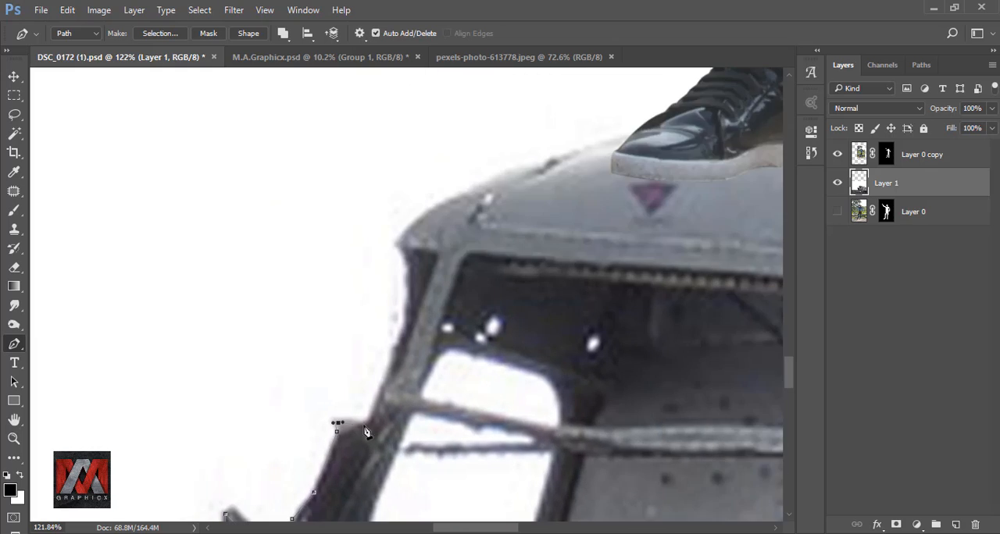
Step: Extend the path over the plane's roof, close it around the ground, and convert it to a selection
drag(508, 180, 365, 354)
drag(371, 348, 420, 334)
drag(688, 313, 398, 308)
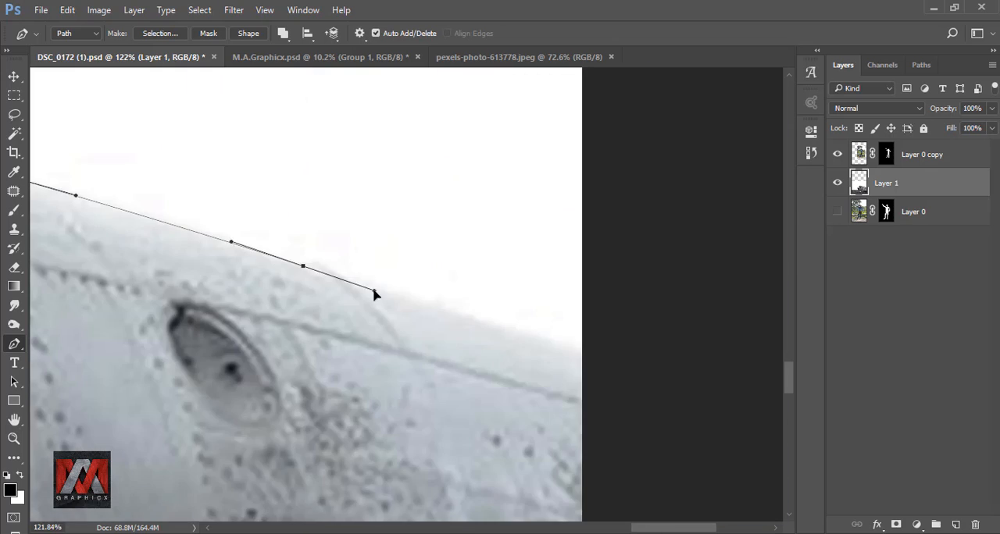
key(ctrl+0)
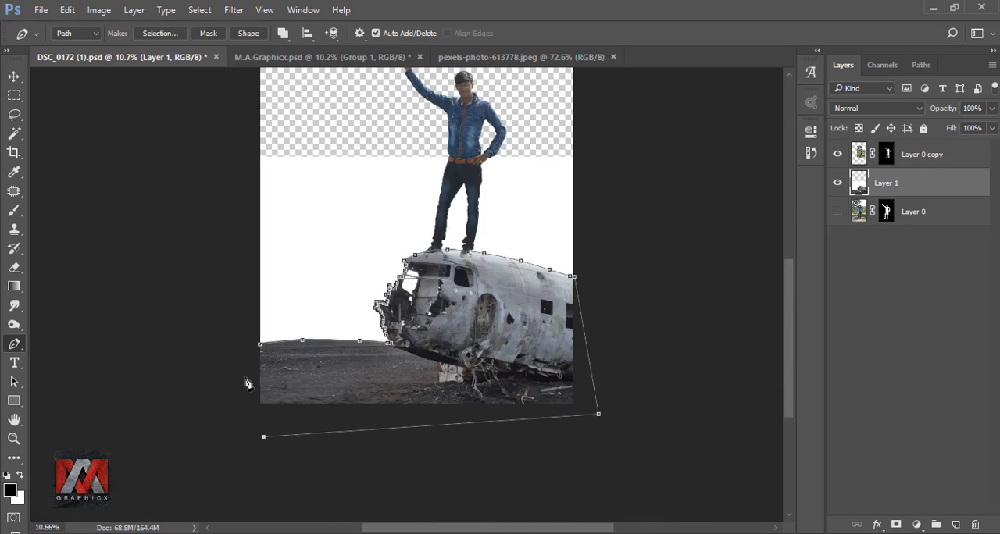
key(ctrl+Return)
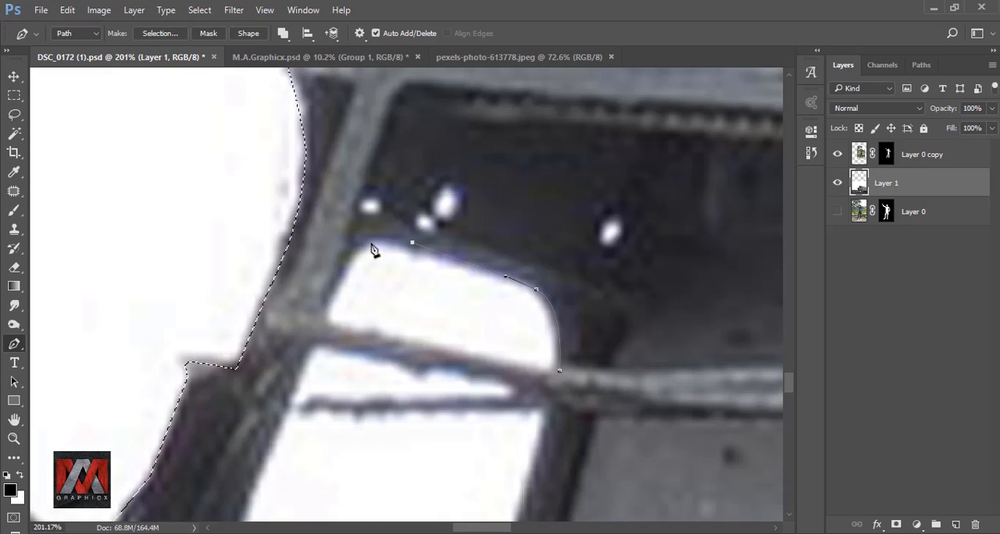
Step: Trace the upper white opening of the cockpit window and subtract it from the selection
drag(348, 254, 337, 283)
click(323, 323)
click(443, 347)
click(546, 371)
click(559, 371)
right_click(533, 321)
click(564, 78)
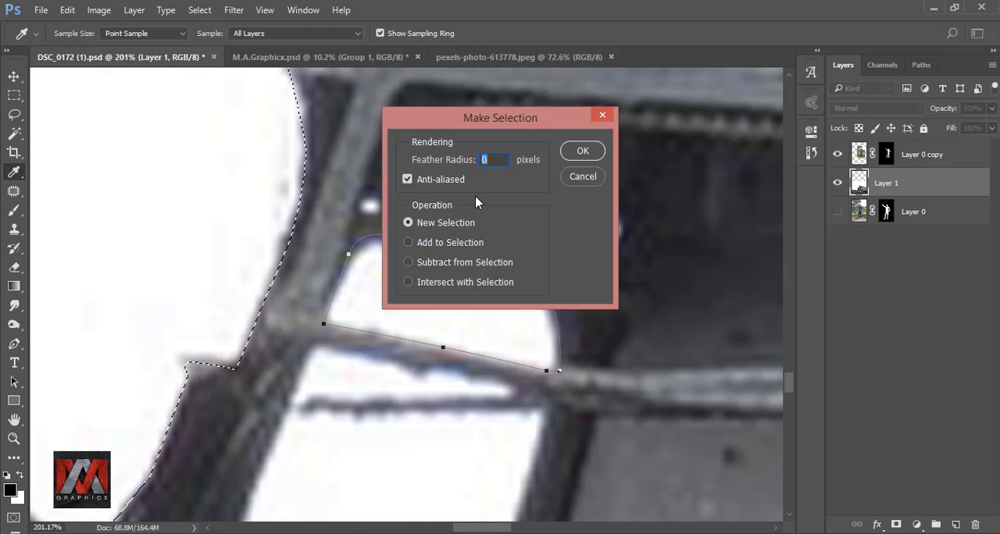
click(434, 261)
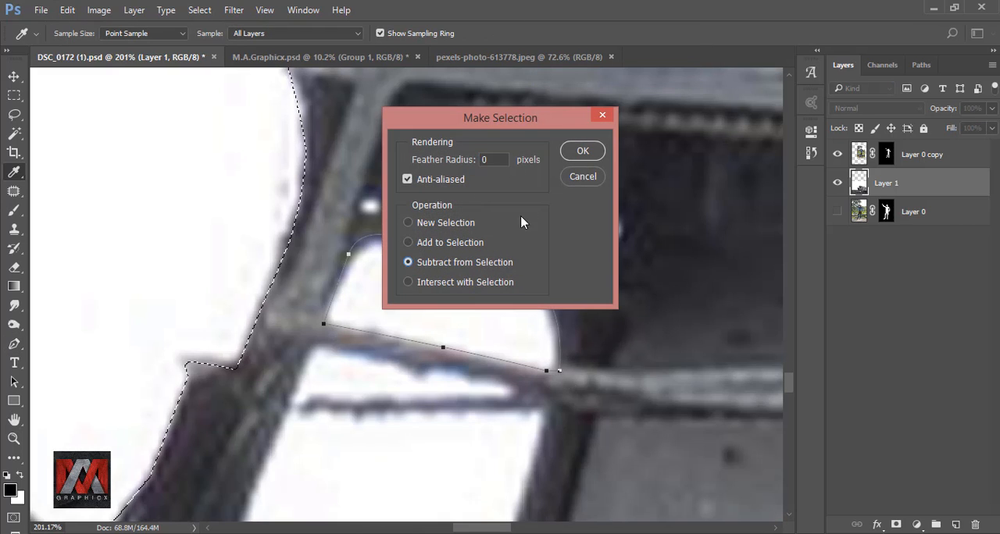
click(581, 151)
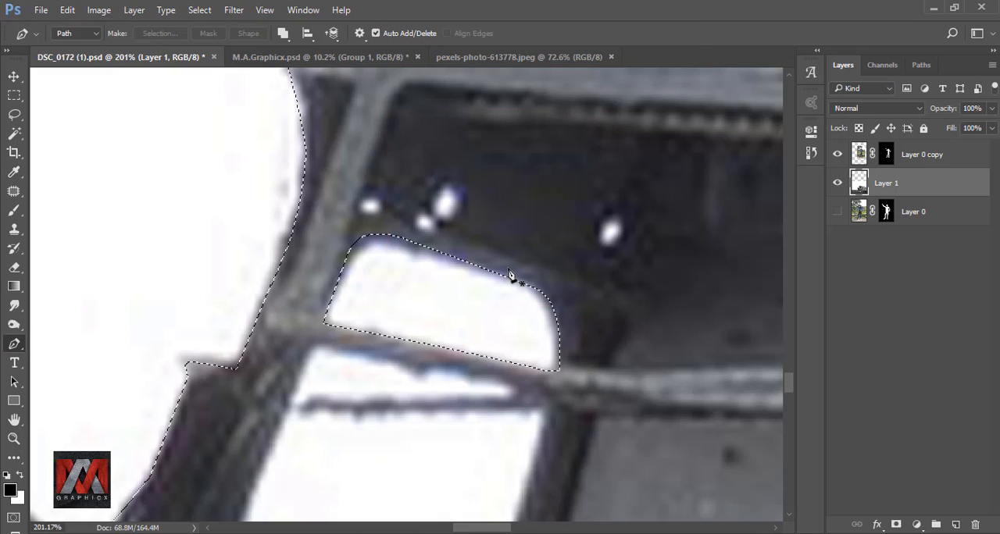
Step: Trace the narrow white opening below the cockpit window bar with the Pen tool and subtract it from the selection
click(312, 341)
drag(514, 383, 515, 394)
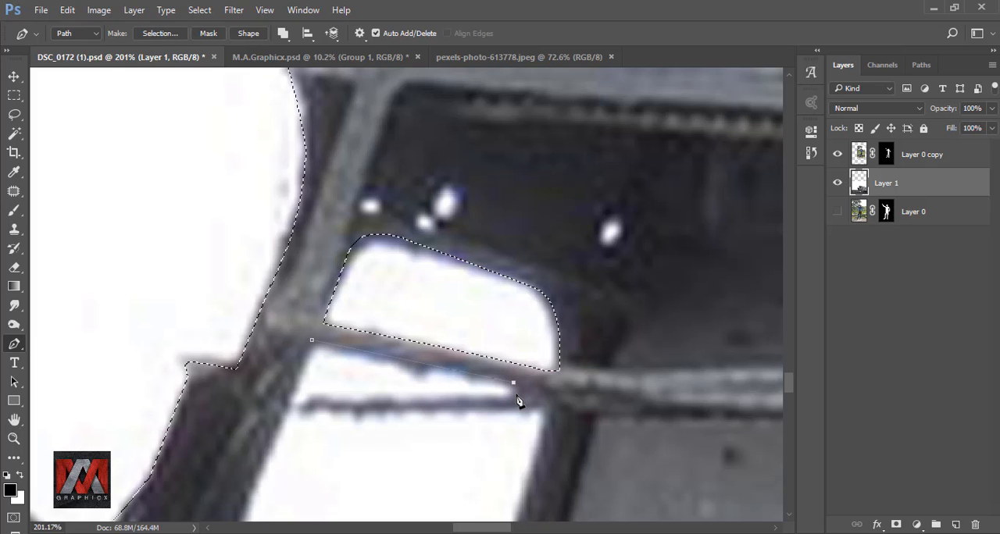
click(291, 401)
click(311, 341)
right_click(325, 356)
click(382, 89)
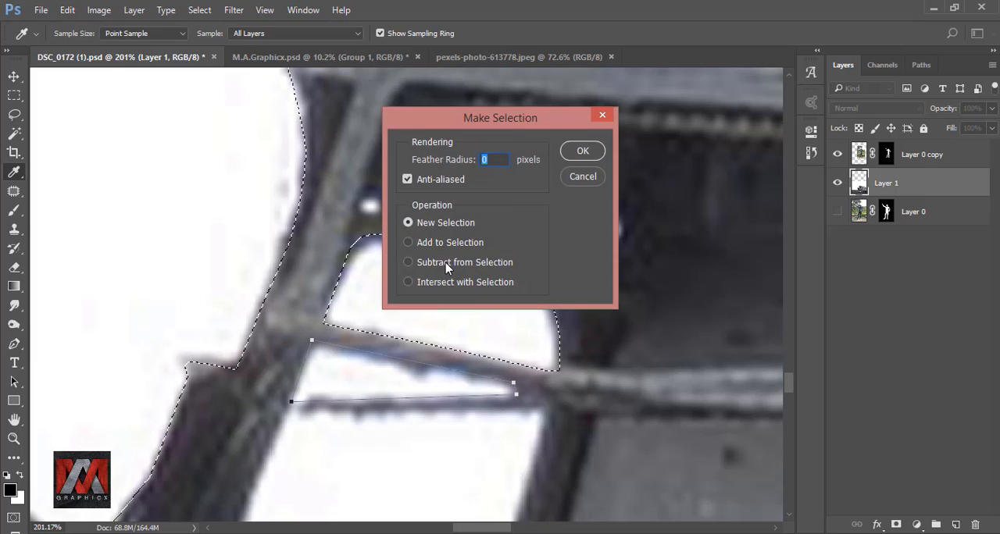
click(444, 262)
click(581, 151)
Step: Trace the large lower cockpit opening along its upper bar and inner frame edge, down around the notch at its base
drag(449, 386, 473, 158)
click(308, 183)
click(541, 179)
click(569, 178)
drag(531, 324, 515, 358)
click(475, 395)
click(459, 433)
click(477, 443)
click(468, 460)
click(459, 461)
click(457, 489)
click(431, 484)
click(430, 465)
Step: Close the path up the opening's outer frame edge and subtract it from the selection
click(295, 376)
drag(266, 347, 258, 332)
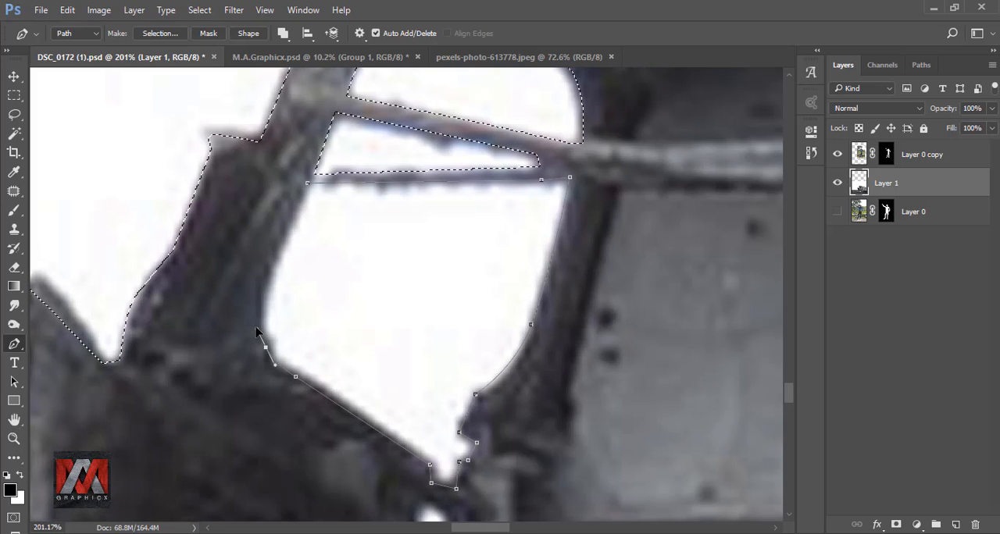
click(308, 182)
right_click(324, 210)
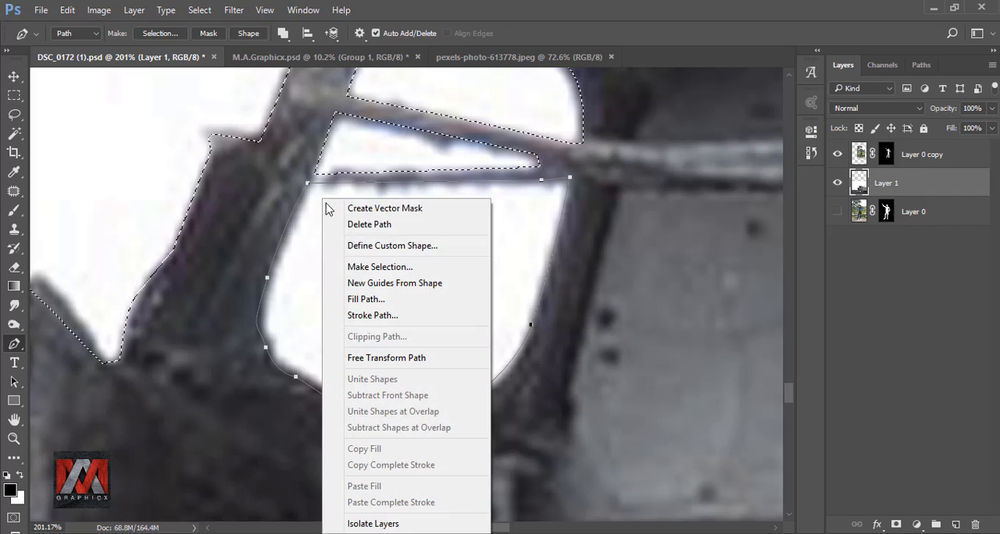
click(375, 266)
click(429, 263)
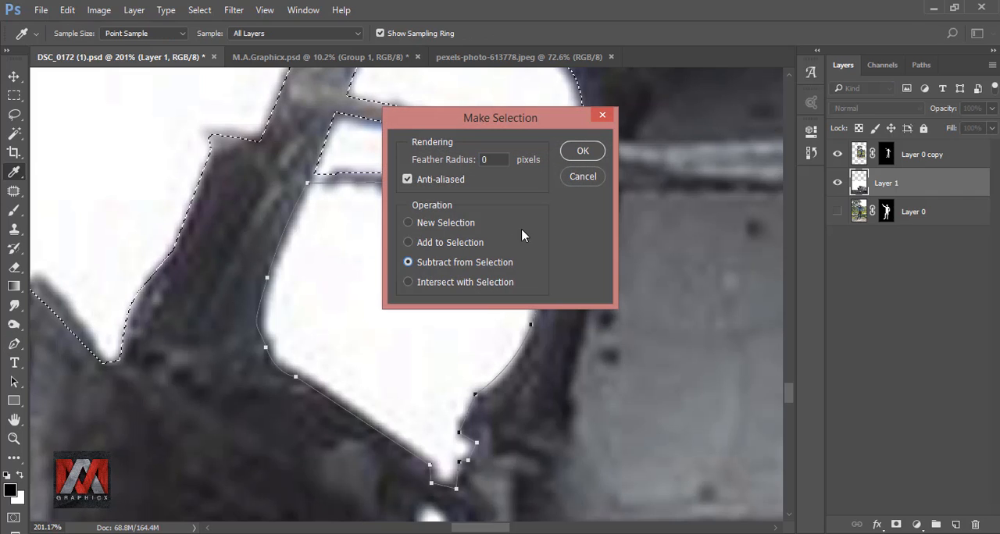
click(582, 151)
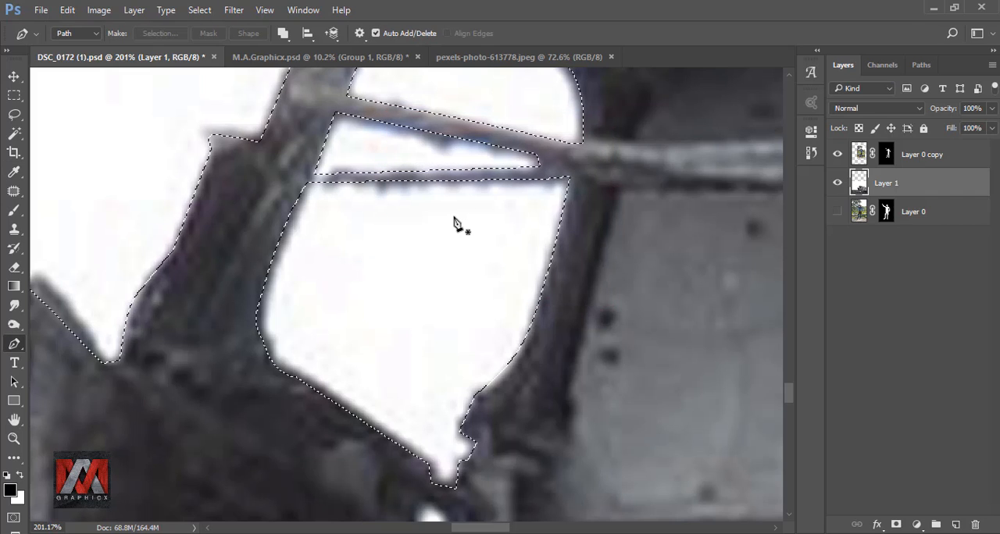
Step: Add a layer mask to Layer 1 from the selection, then make the layer's image active instead of its mask
key(ctrl+minus)
key(ctrl+minus)
key(ctrl+minus)
key(ctrl+minus)
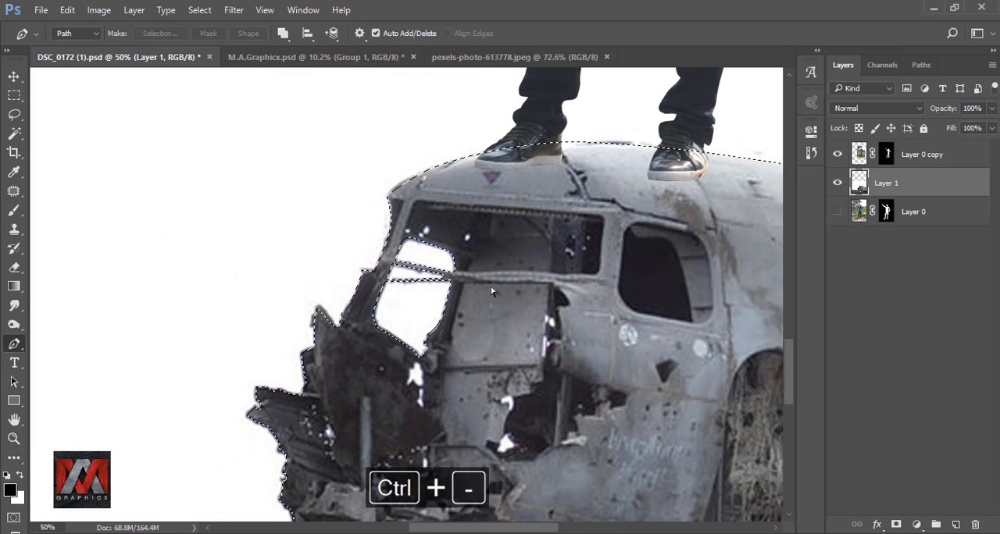
key(ctrl+0)
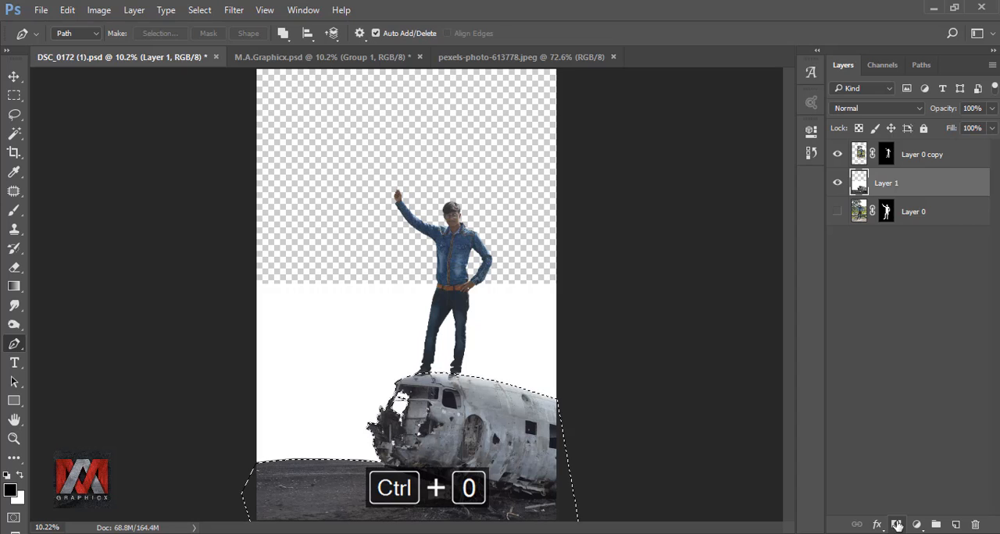
click(897, 525)
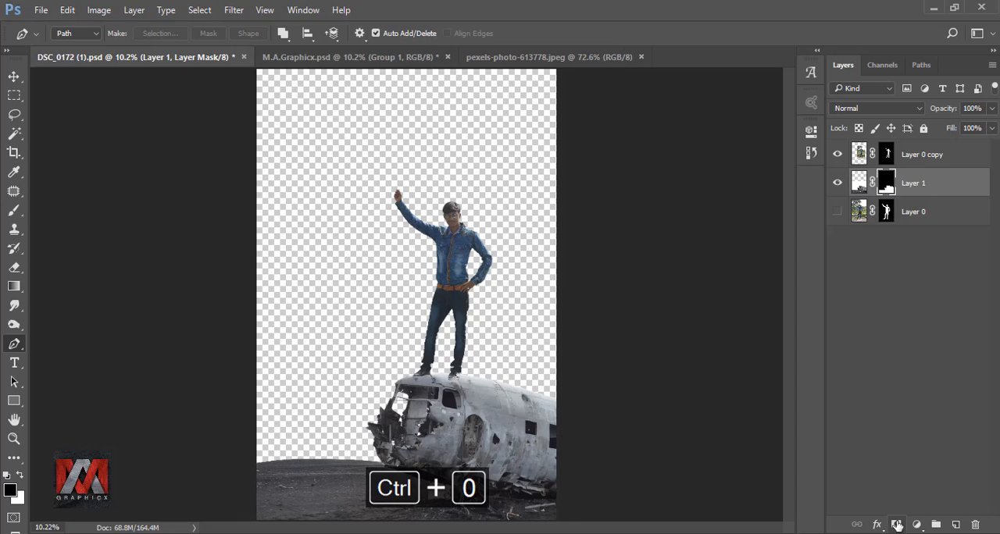
click(858, 187)
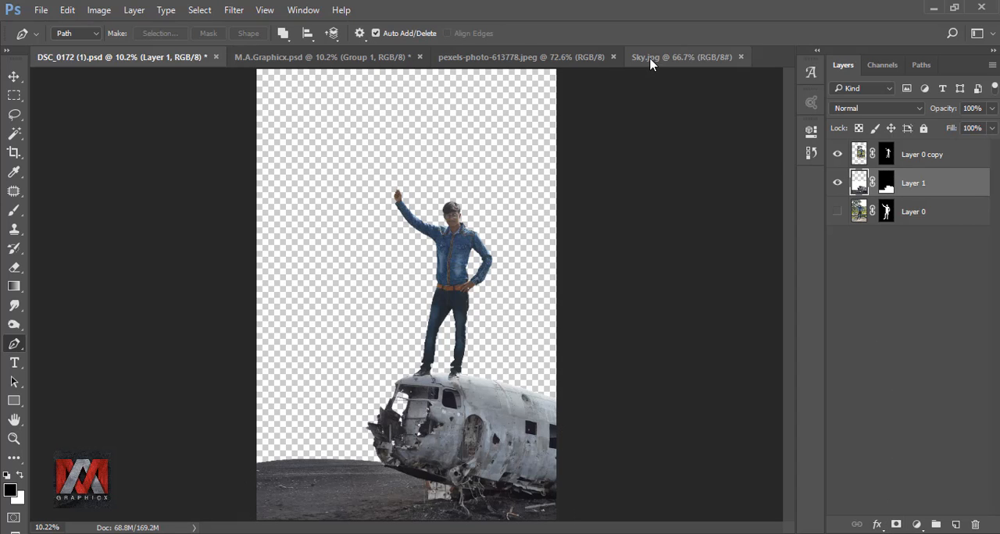
Step: Copy the sky from Sky.jpg into the DSC_0172 composite and place its layer beneath all other layers
click(649, 59)
click(16, 81)
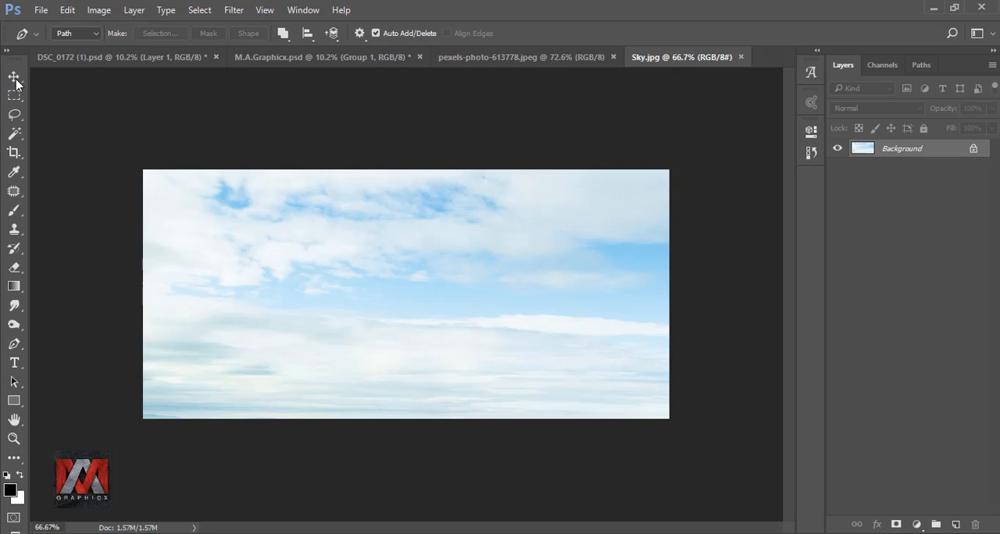
drag(362, 258, 431, 258)
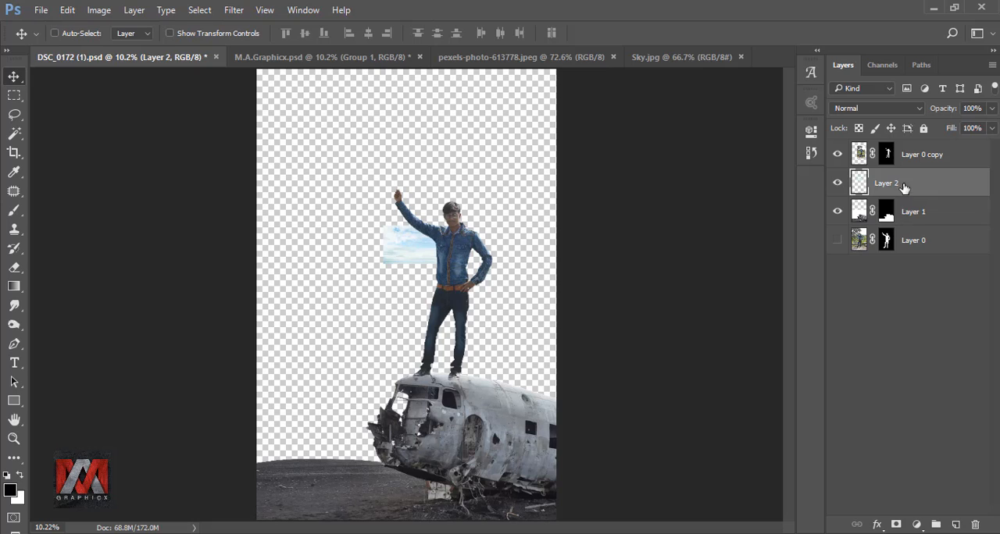
drag(904, 187, 851, 300)
Step: Scale the sky layer proportionally to 1148% and position it at X 2000, Y 2868 px to fill the area behind the plane
key(ctrl+t)
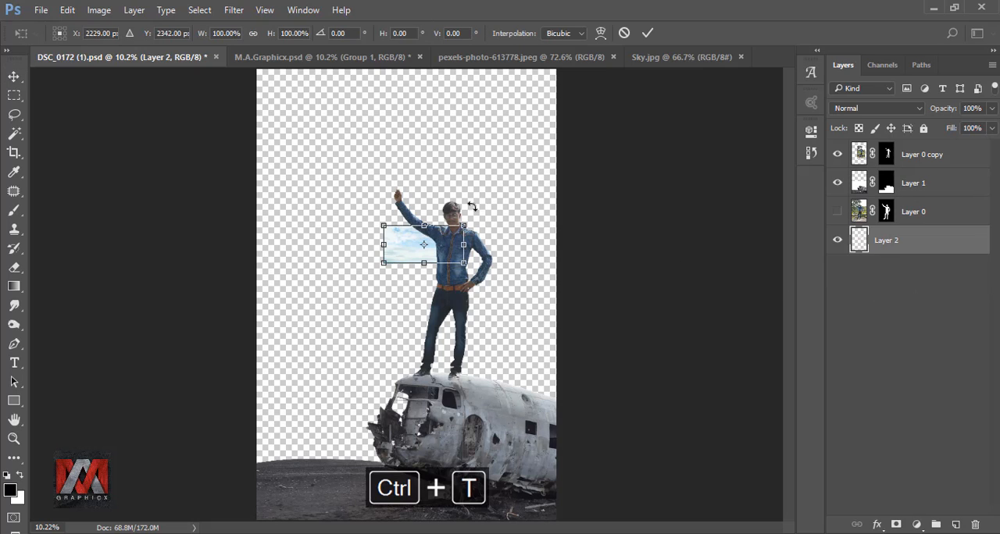
drag(201, 39, 758, 127)
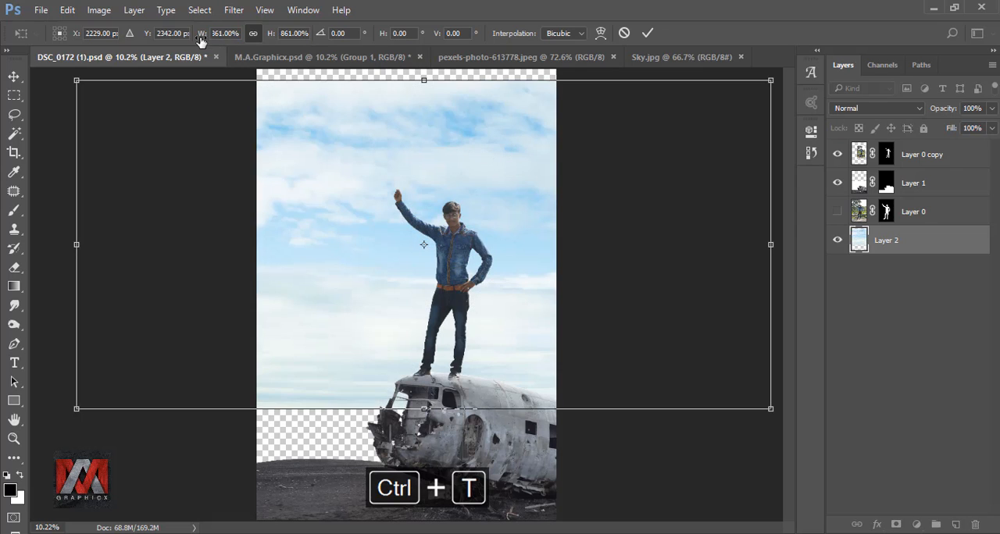
drag(200, 39, 209, 39)
mouse_move(399, 174)
mouse_down()
mouse_move(395, 209)
mouse_move(389, 160)
mouse_up()
click(219, 34)
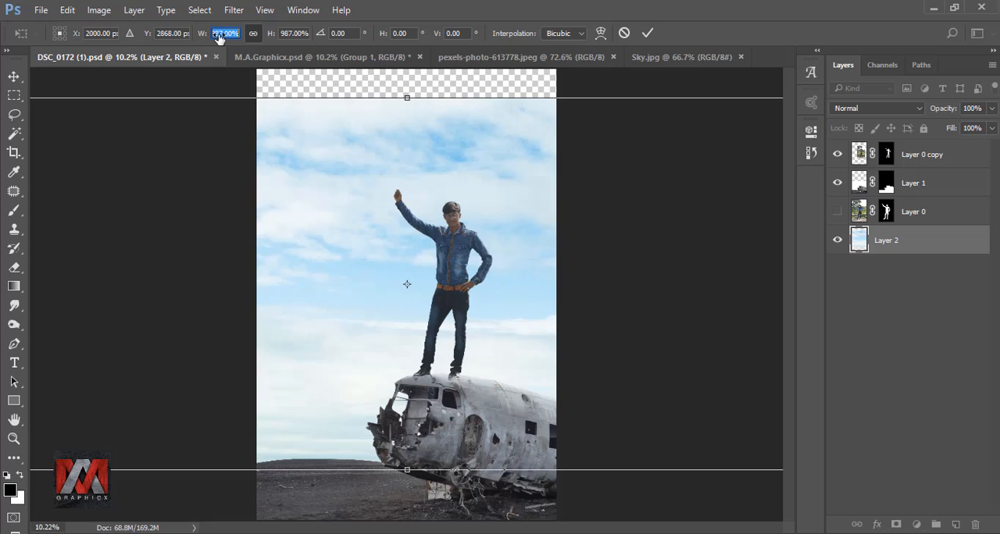
drag(219, 39, 332, 51)
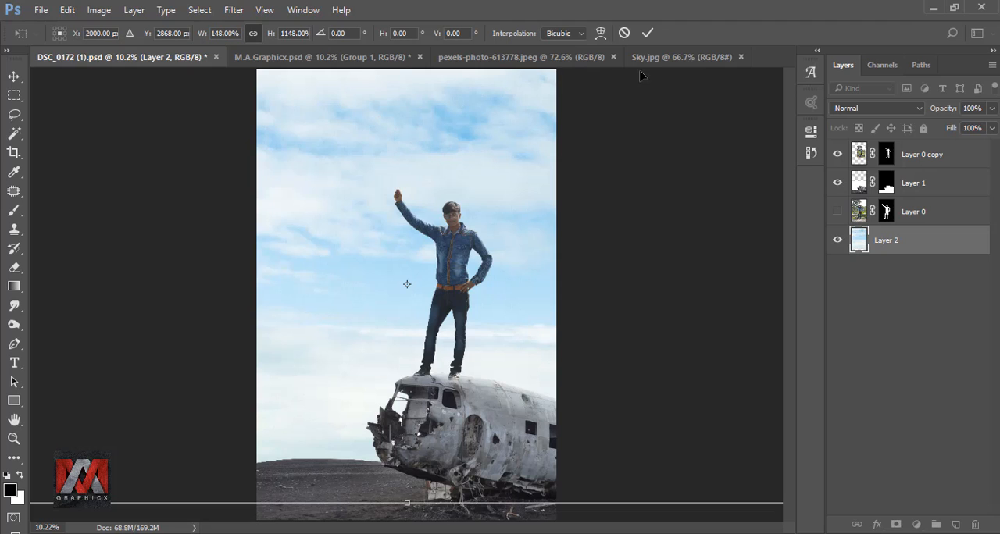
click(648, 35)
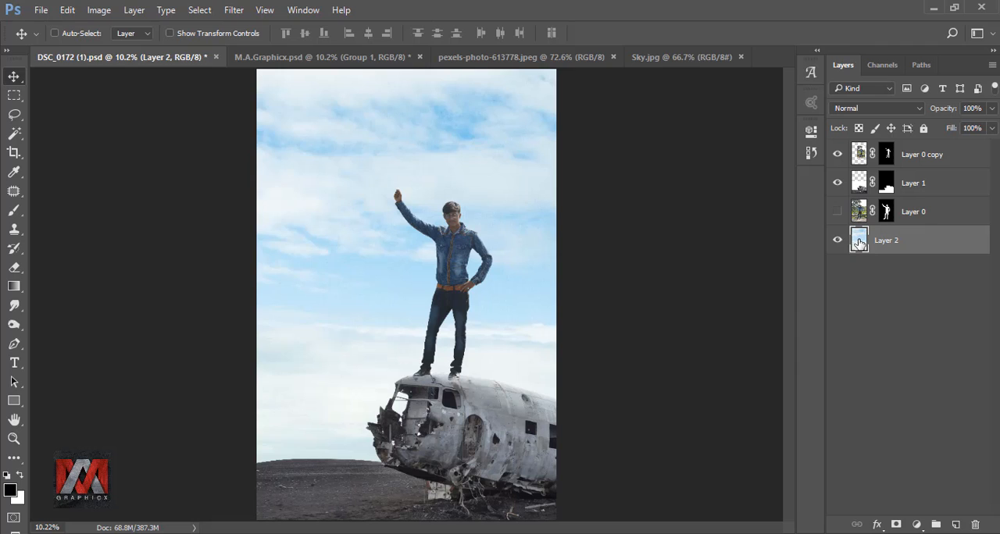
Step: Add a Black & White adjustment layer with the Default preset above the sky and toggle its visibility to compare
click(913, 523)
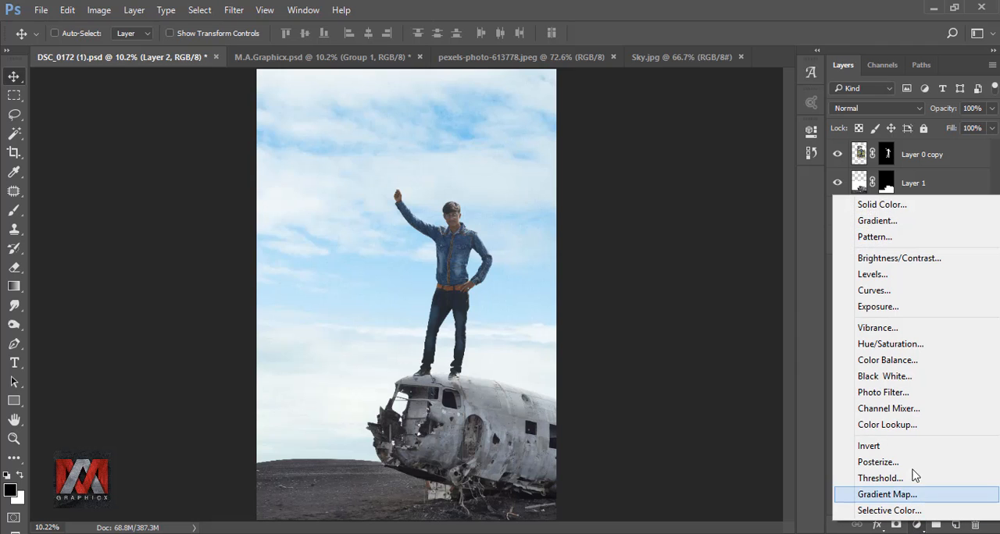
click(906, 378)
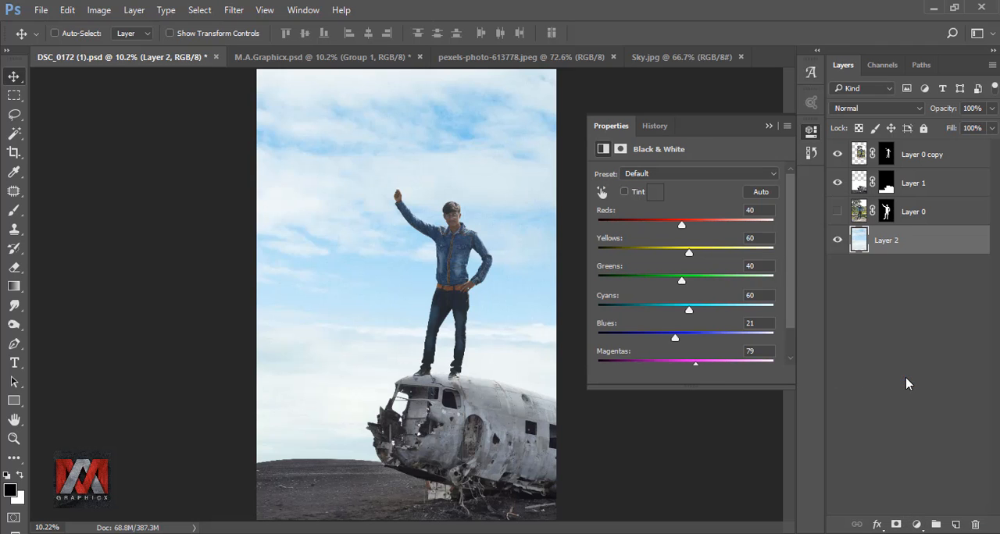
click(768, 126)
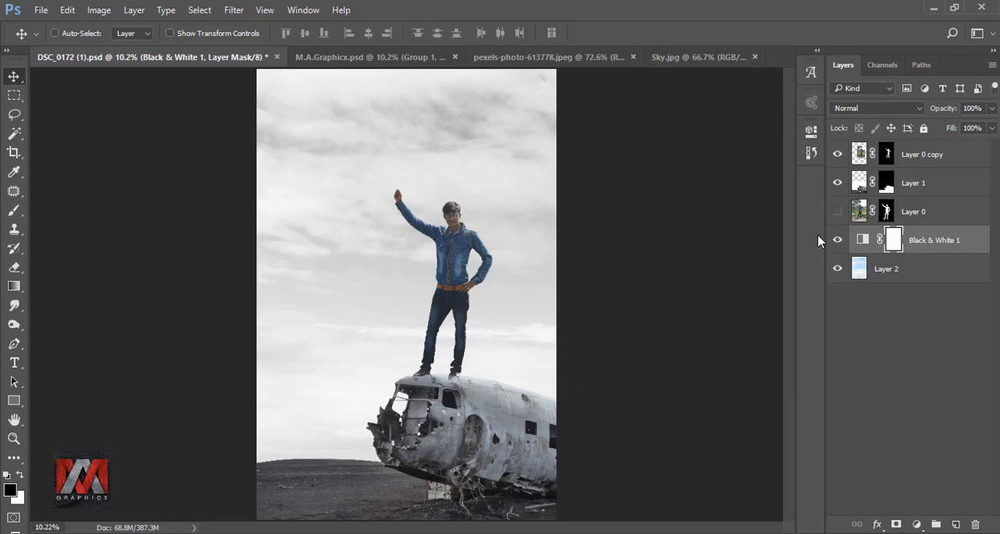
click(838, 243)
click(839, 242)
Step: Copy the flag from Indian Flag.png into the composite, scale it to 202%, and align its pole with the man's raised hand
click(706, 59)
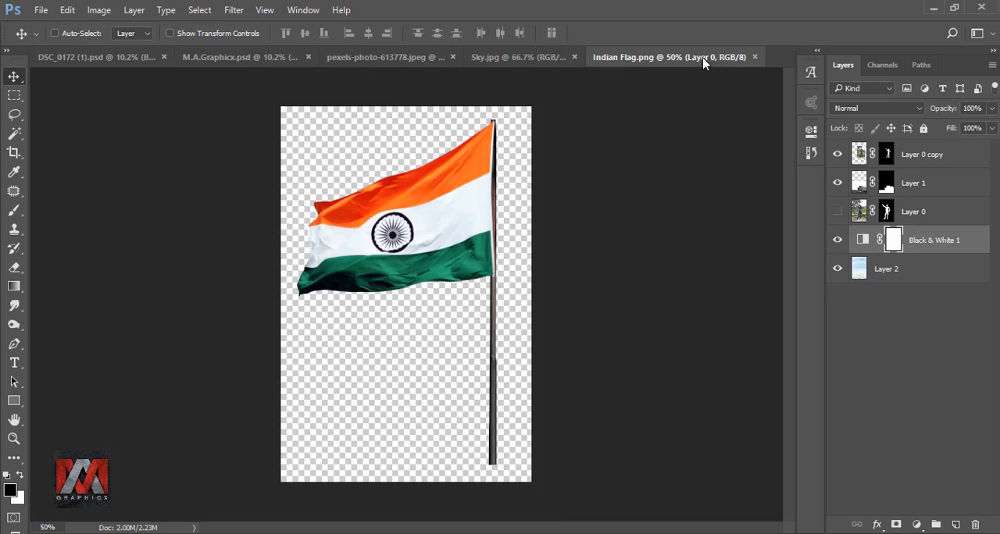
drag(485, 219, 393, 186)
key(ctrl+t)
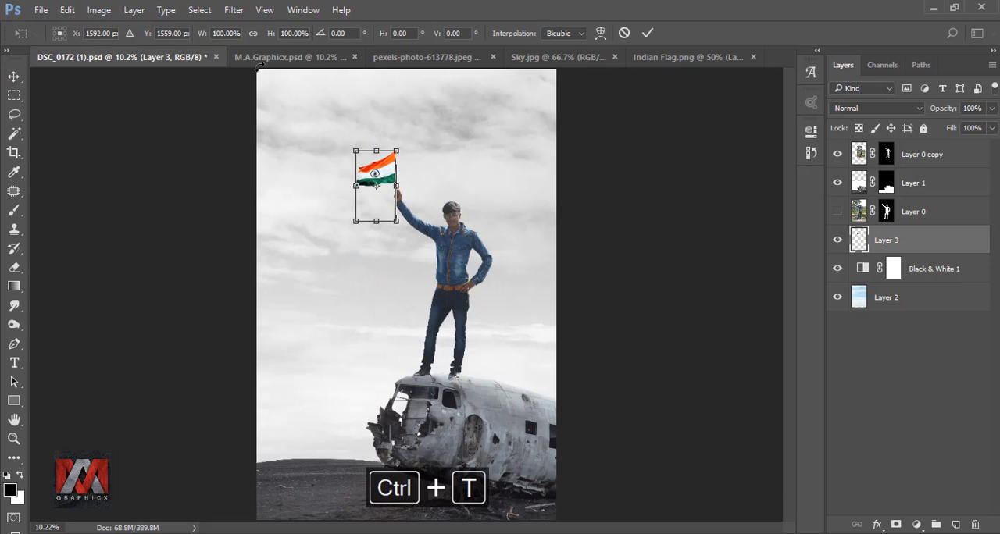
drag(207, 40, 285, 36)
drag(414, 145, 394, 128)
key(Right)
key(Right)
key(Right)
key(Right)
key(Right)
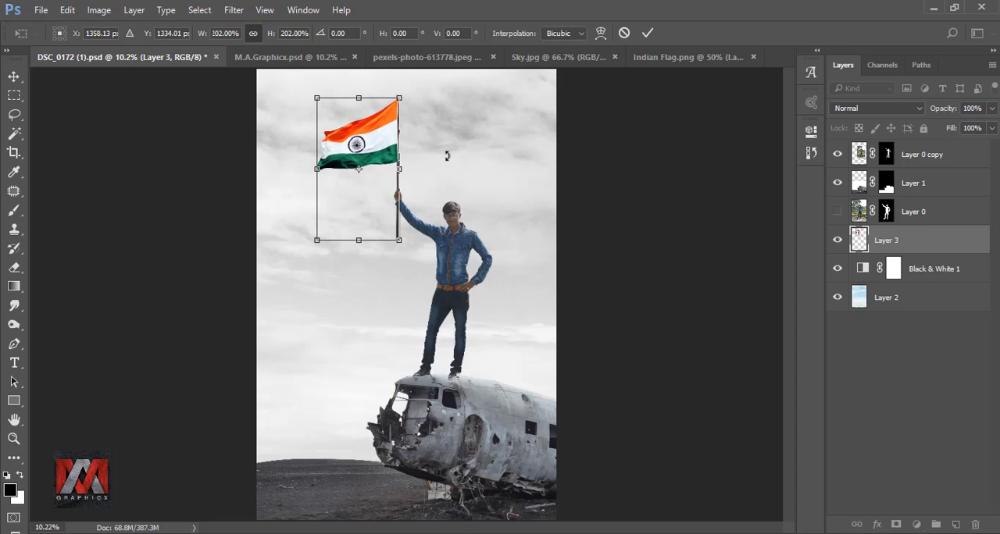
click(648, 33)
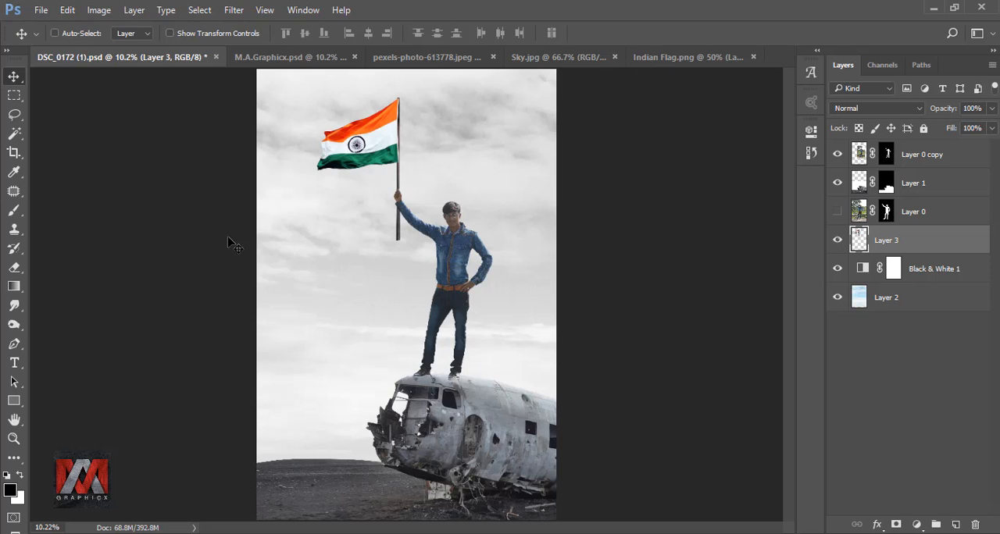
Step: Copy the flagpole section below the hand to a new layer and stretch its height to 501.27%, down to the plane's roof
click(14, 96)
scroll(414, 250, up, 2)
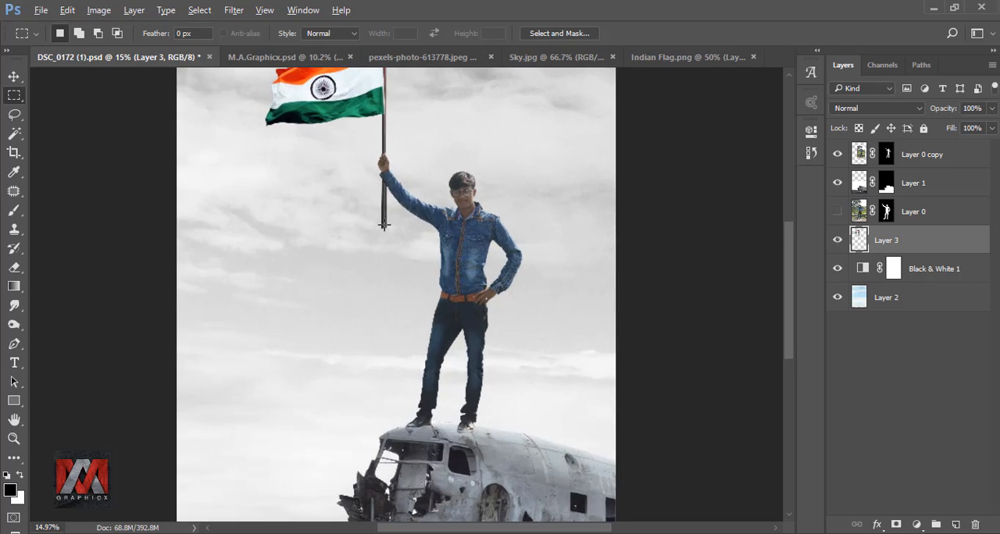
drag(368, 163, 405, 260)
key(ctrl+j)
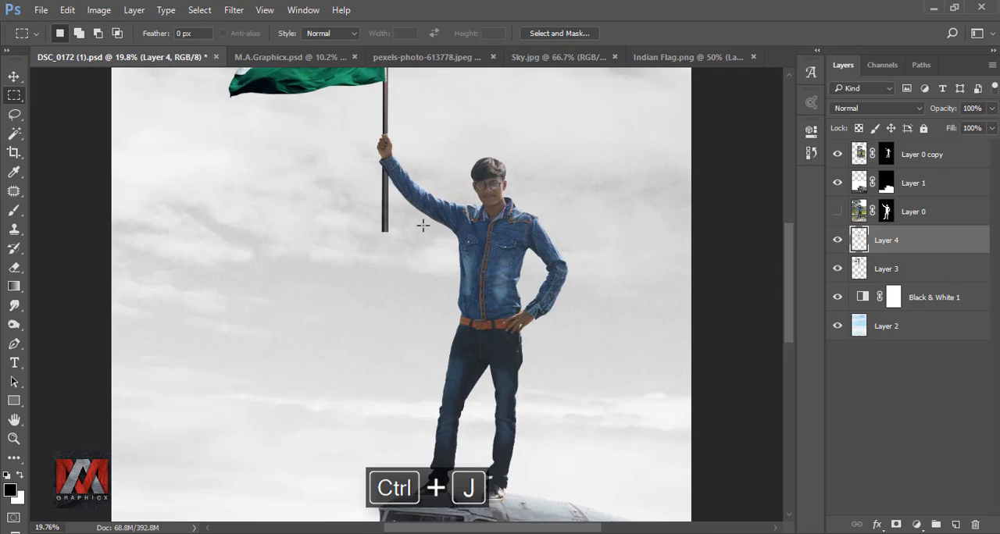
key(ctrl+t)
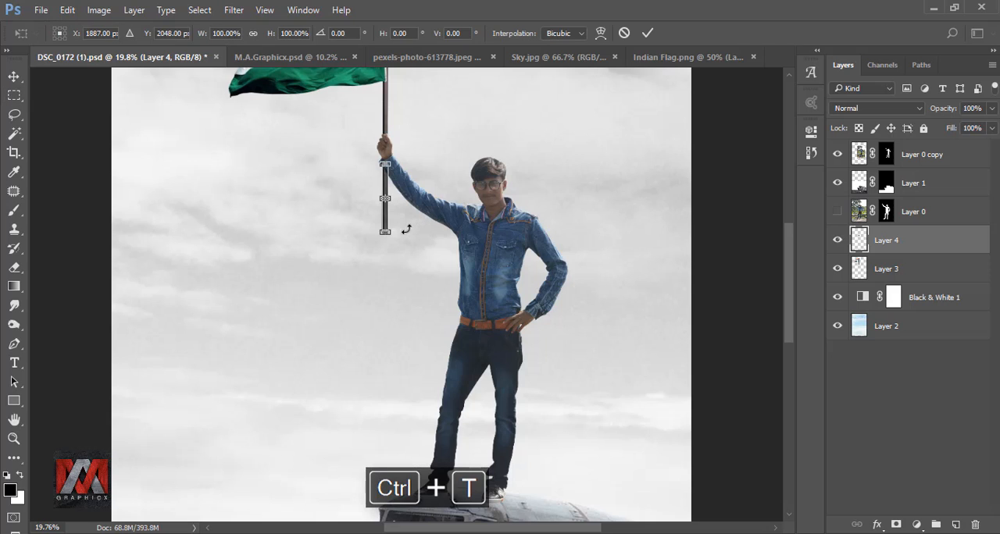
drag(385, 232, 388, 511)
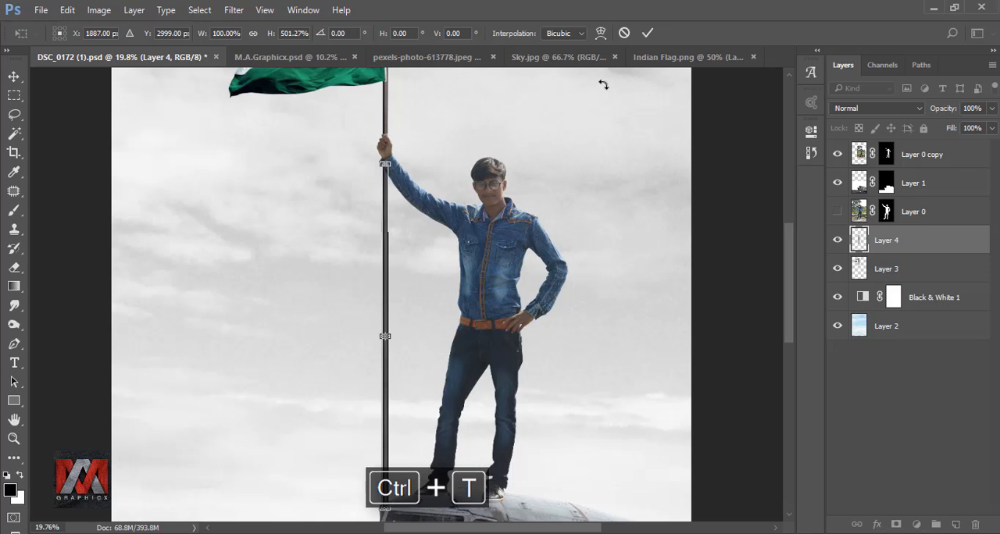
click(648, 35)
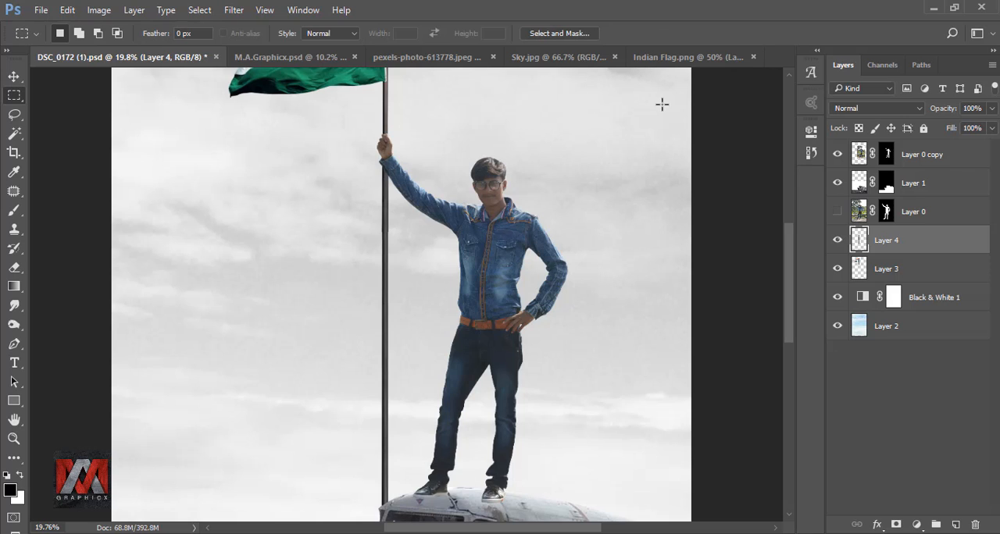
Step: Merge the flag layer and the extended pole layer into one layer
shift+click(894, 270)
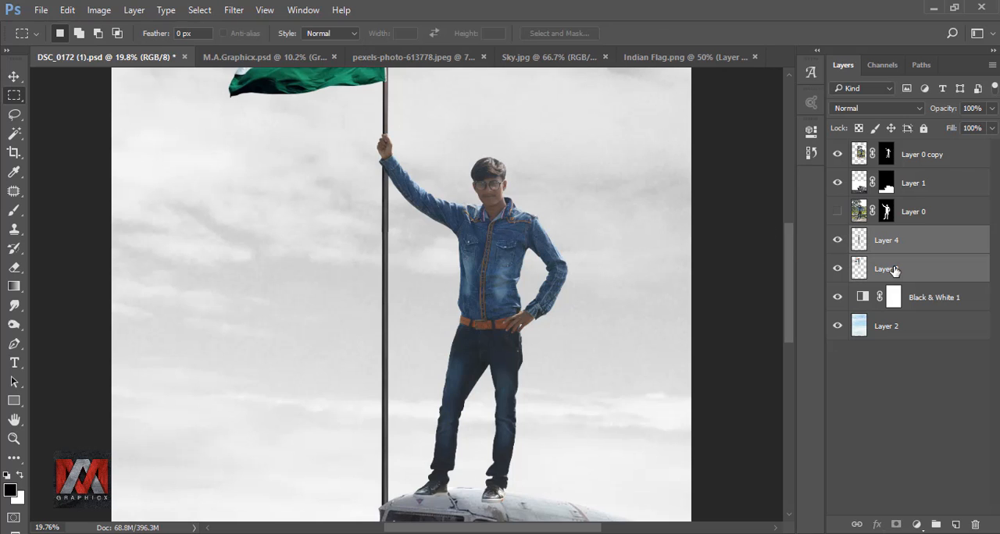
right_click(894, 270)
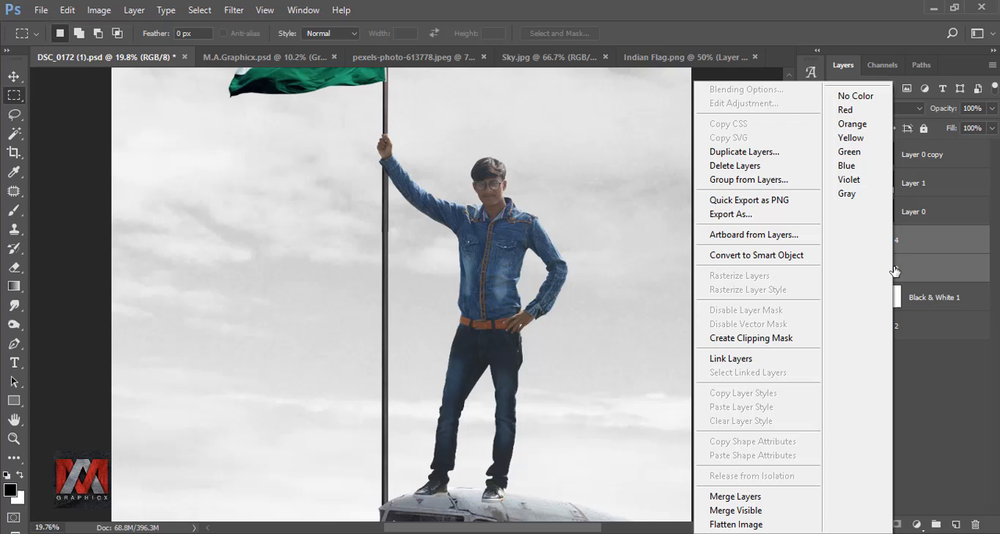
click(751, 497)
key(ctrl+minus)
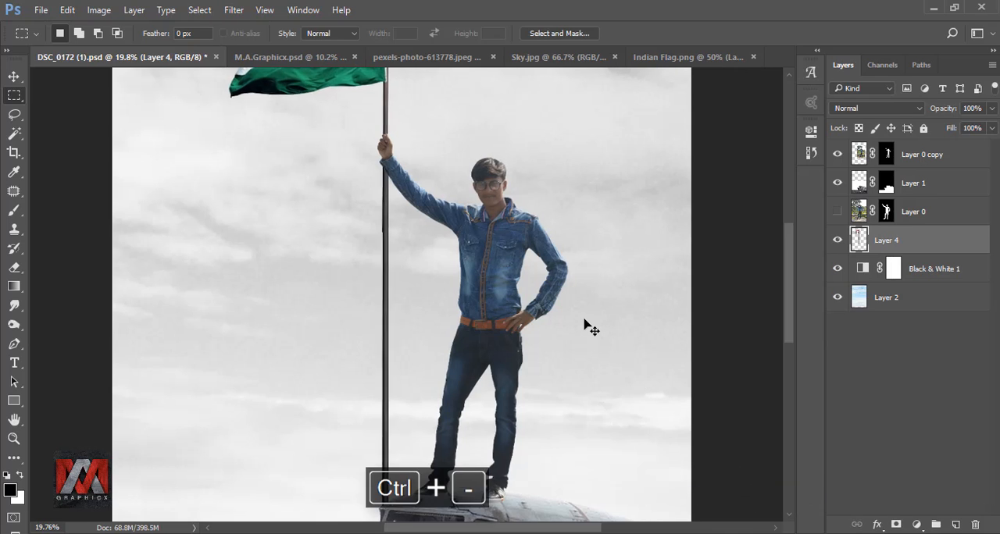
key(ctrl+0)
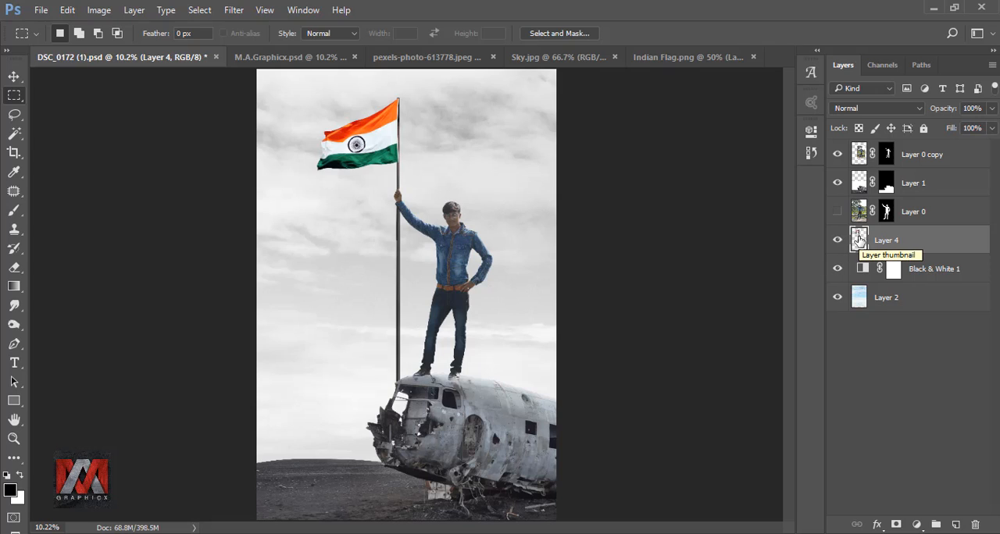
Step: Rotate the flag layer by -4.86° and nudge it so the pole passes through the man's raised hand and meets the plane's roof
key(ctrl+t)
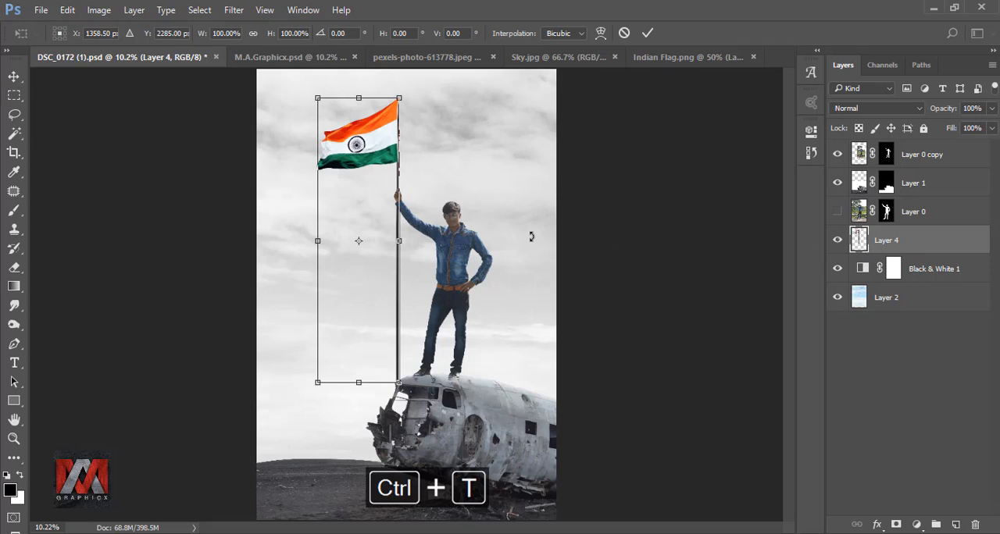
mouse_move(532, 236)
mouse_down()
mouse_move(549, 214)
mouse_move(538, 221)
mouse_up()
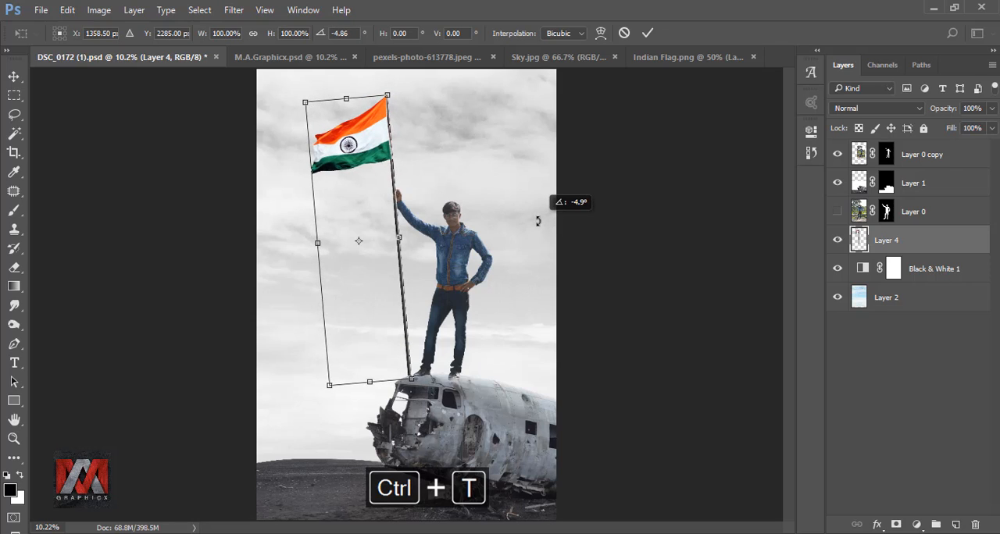
key(Right)
key(Right)
key(Right)
key(Right)
key(Right)
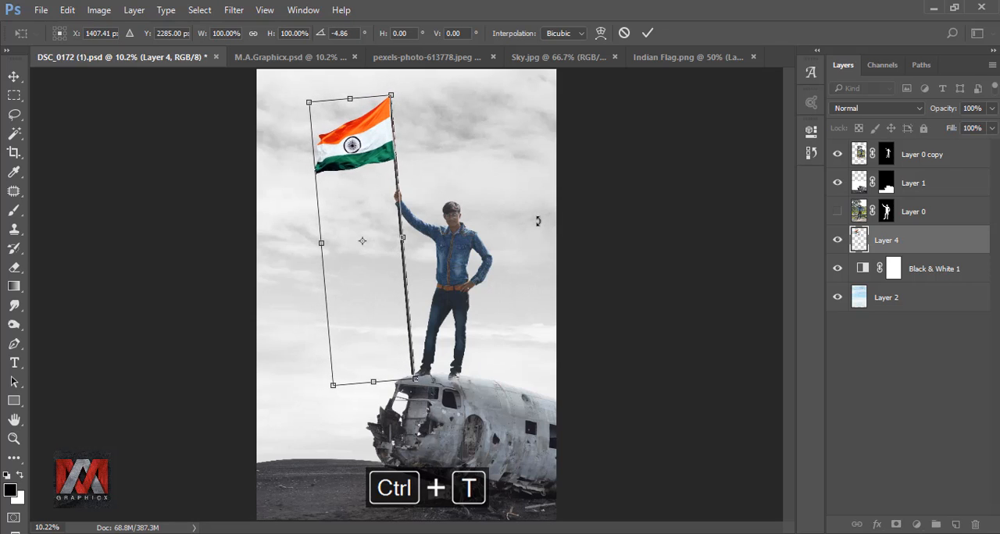
key(Down)
key(Left)
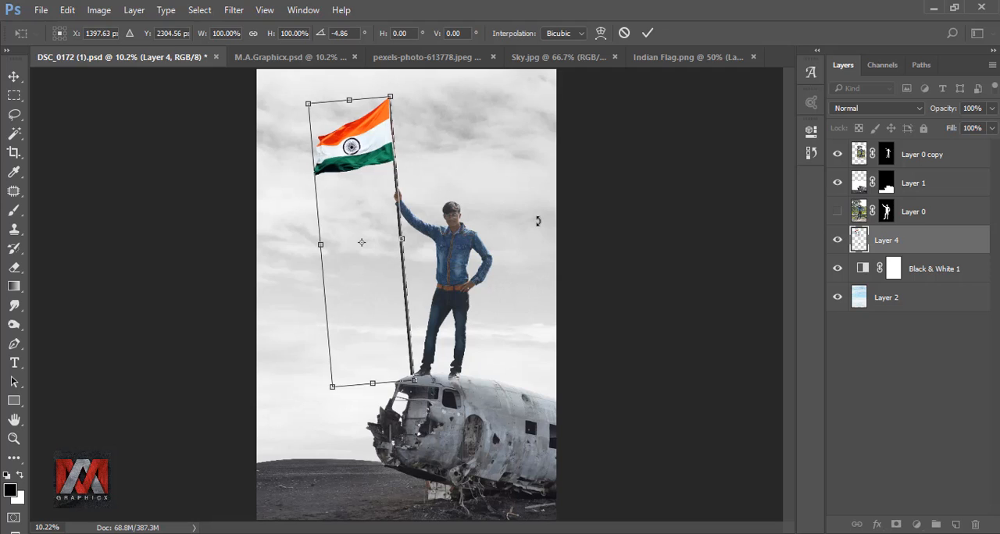
key(Right)
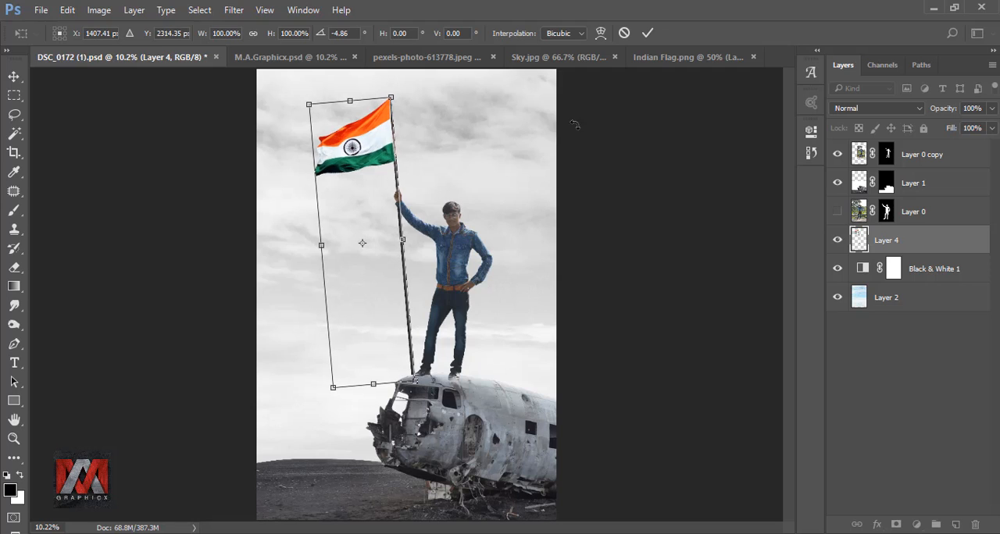
click(647, 34)
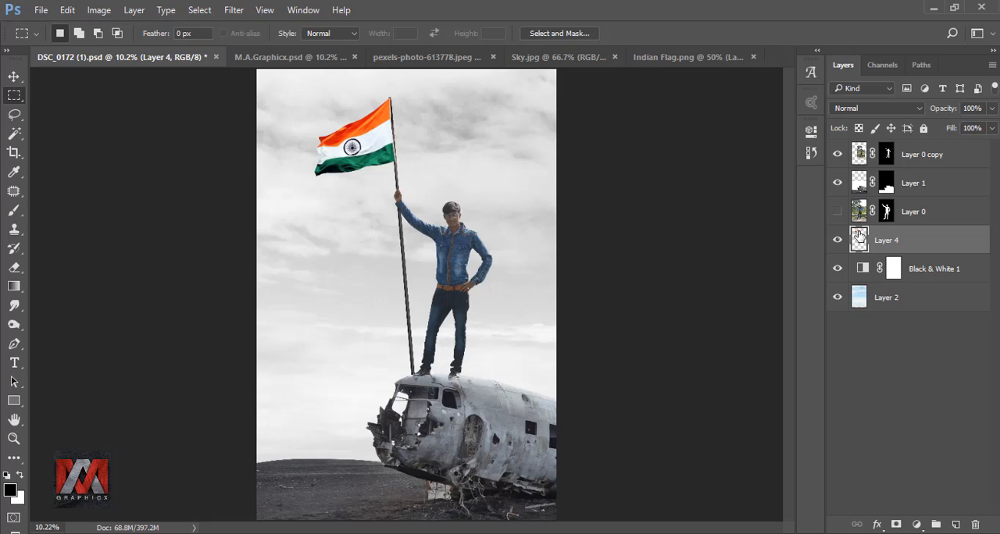
Step: Move the flag layer to the top of the layer stack and save the document
drag(902, 242, 898, 144)
key(ctrl+s)
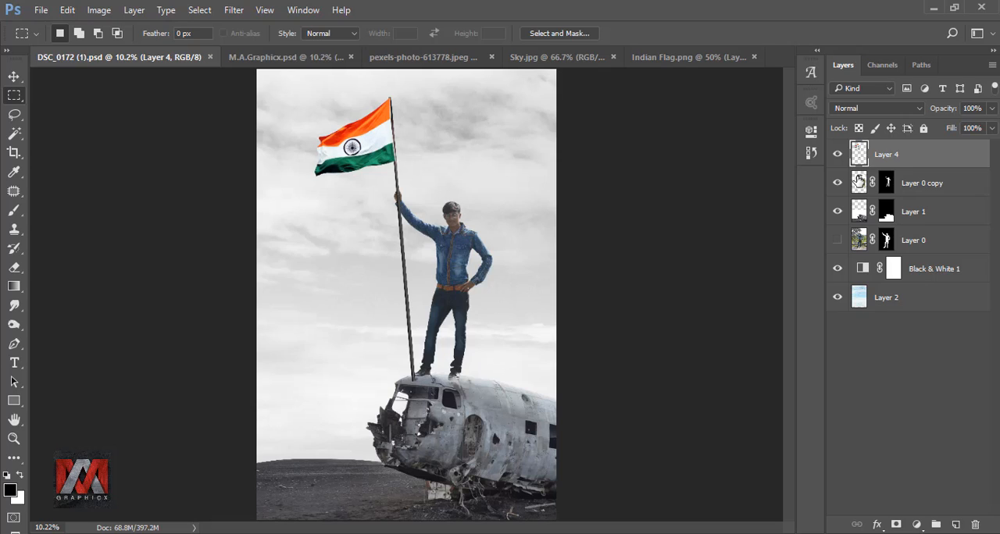
Step: Add a new empty layer directly above the wrecked-plane layer and set the brush opacity to 30%
click(859, 212)
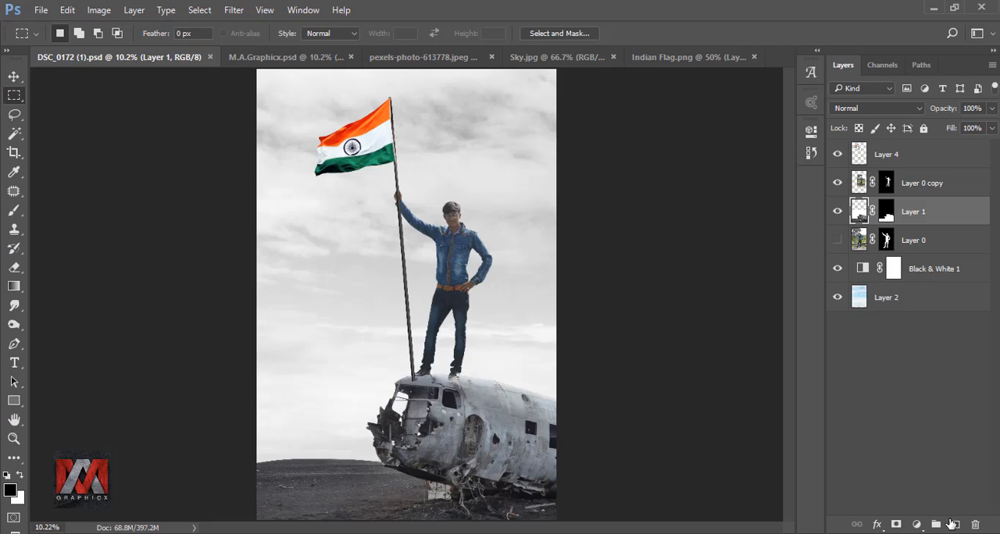
click(951, 523)
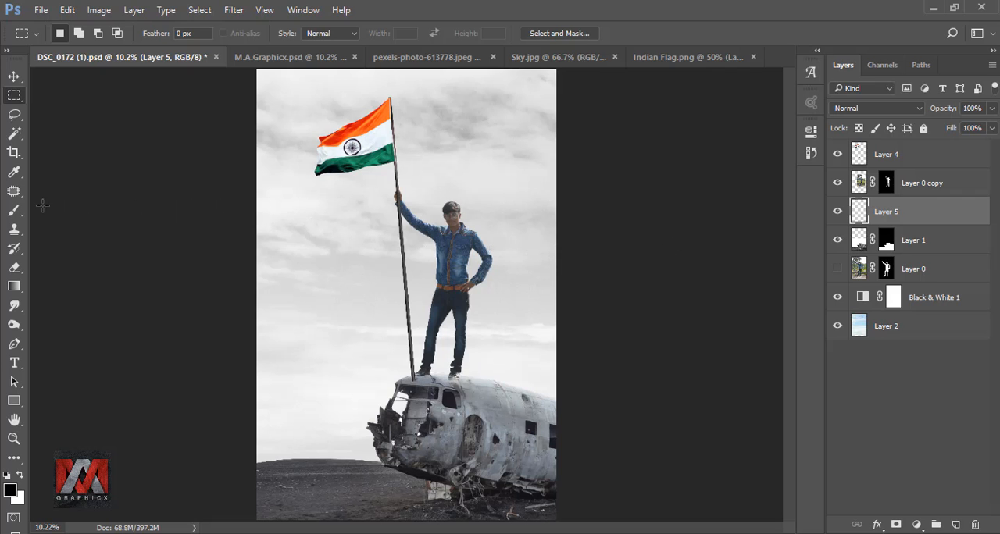
click(14, 210)
scroll(462, 377, up, 12)
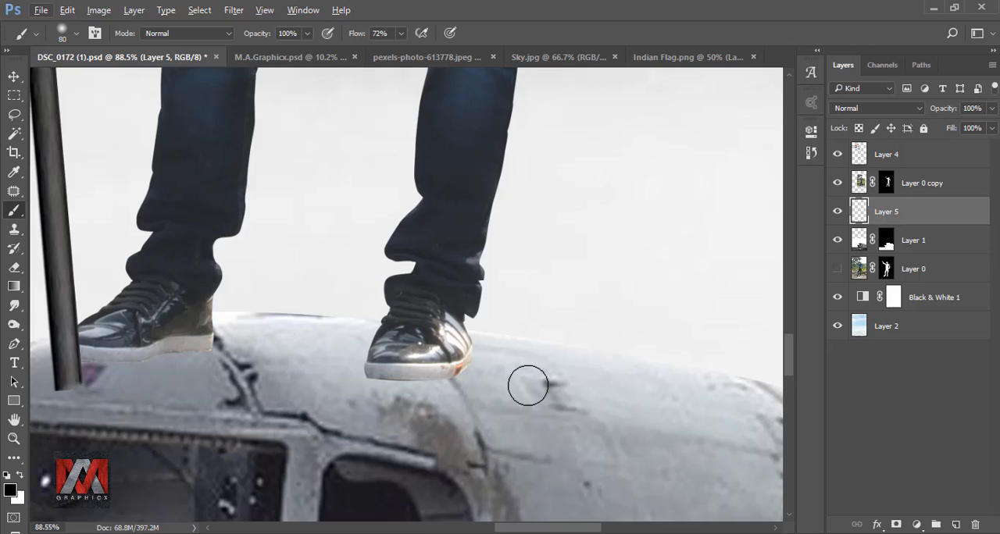
drag(528, 386, 463, 266)
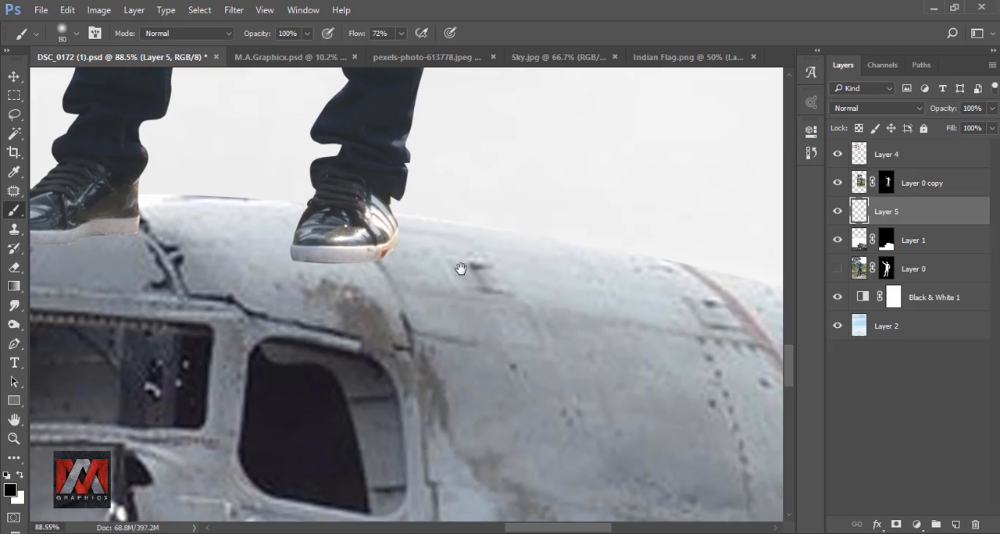
click(310, 36)
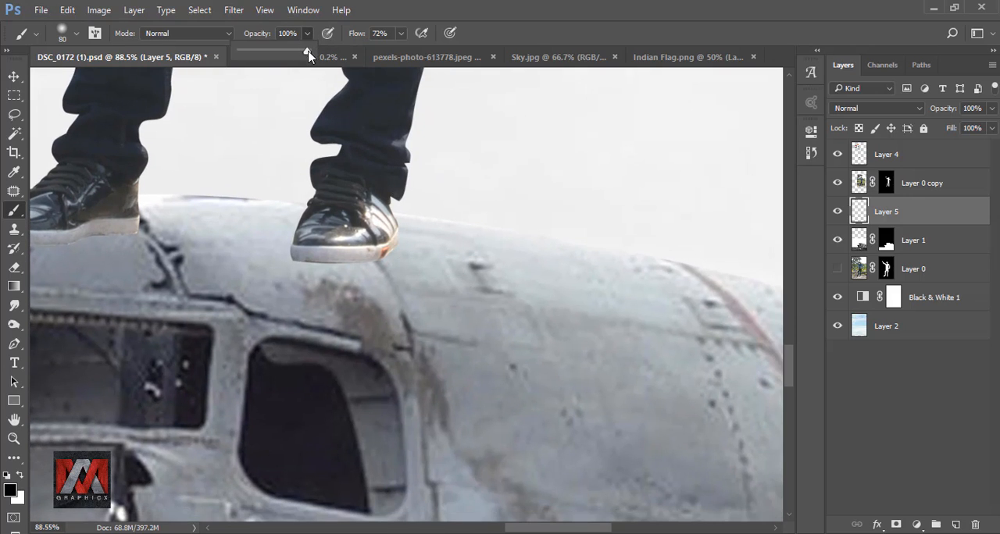
drag(310, 51, 266, 53)
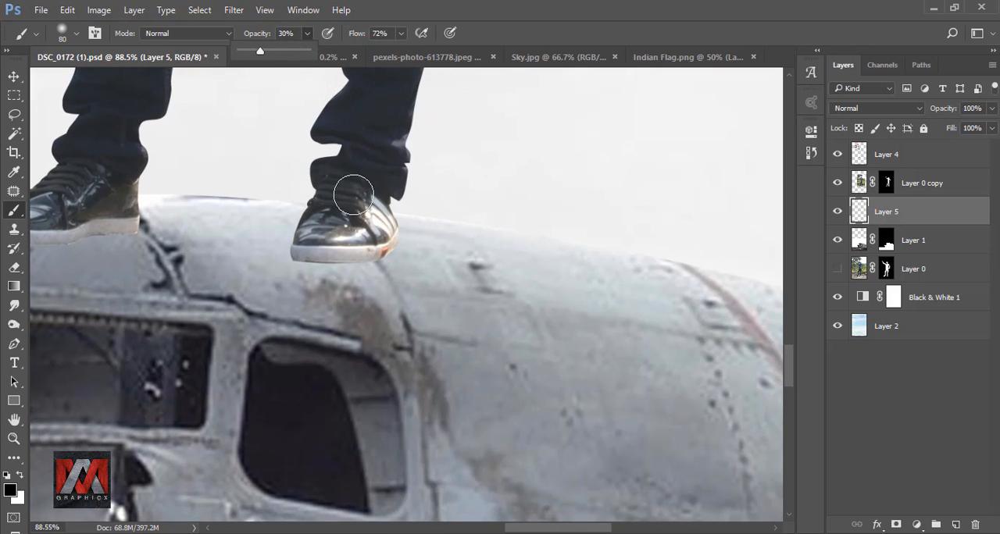
click(500, 39)
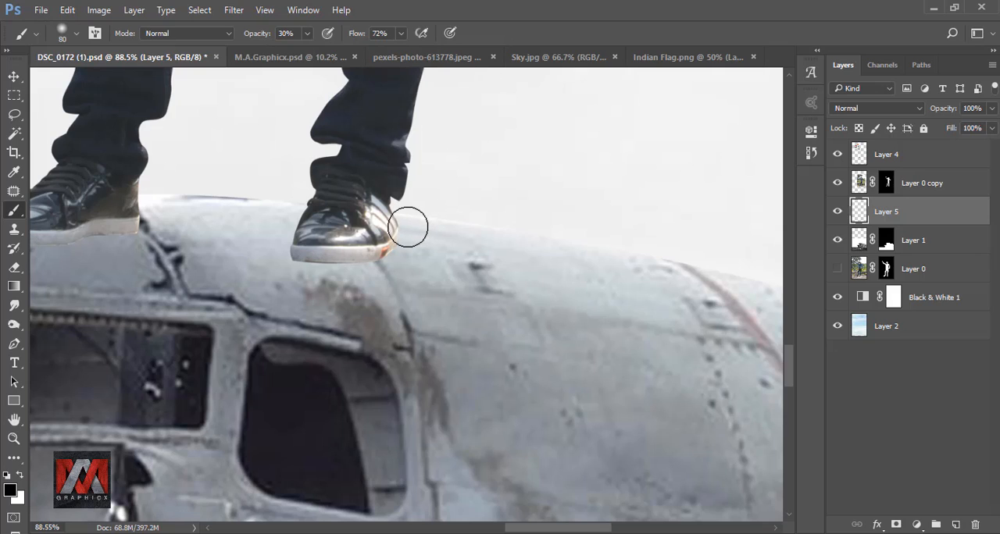
Step: Paint a black contact shadow along the soles of the man's shoes with a size 15 brush at 79% opacity
key(bracketleft)
key(bracketleft)
key(bracketleft)
key(bracketleft)
key(bracketleft)
scroll(304, 263, up, 3)
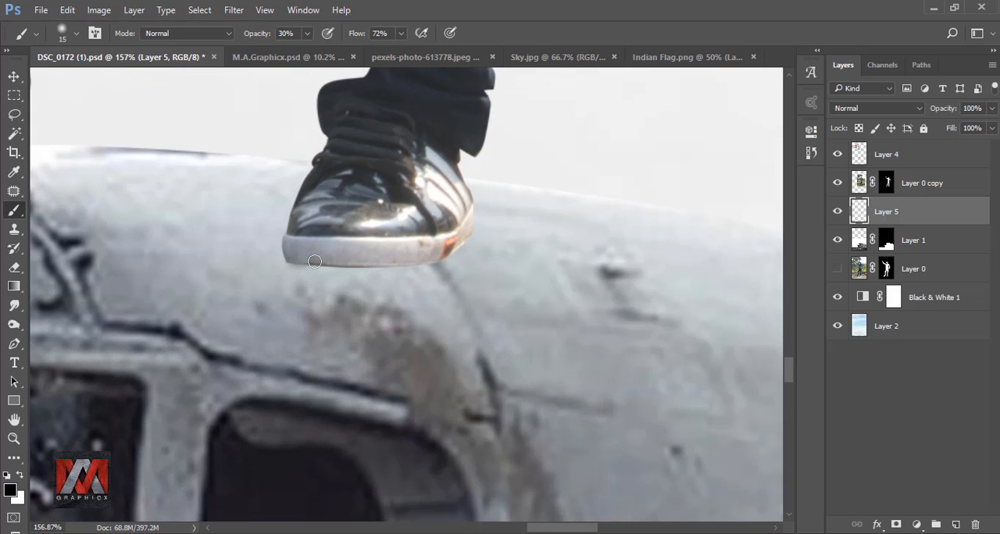
click(307, 33)
drag(305, 50, 343, 52)
mouse_move(297, 262)
mouse_down()
mouse_move(411, 265)
mouse_move(332, 264)
mouse_move(436, 254)
mouse_move(341, 262)
mouse_up()
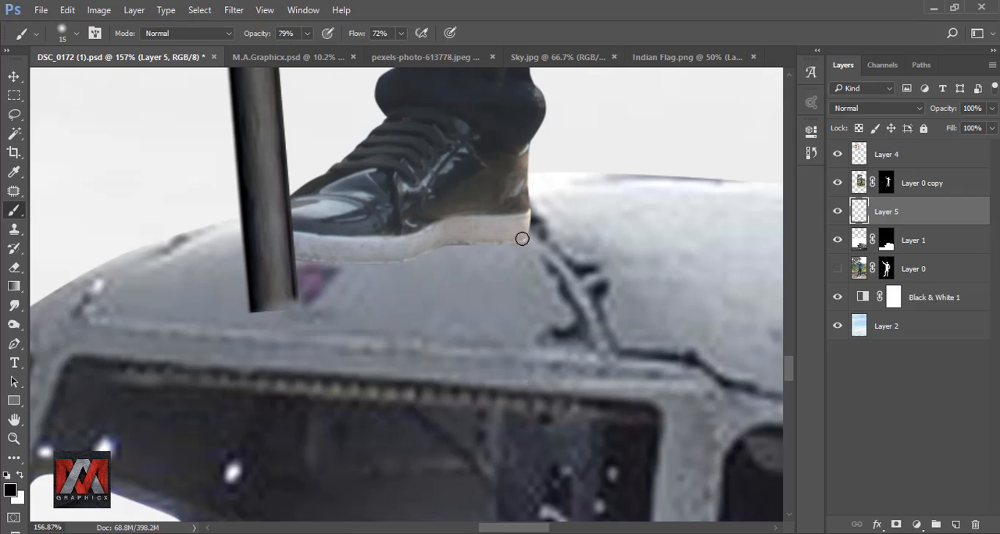
mouse_move(520, 234)
mouse_down()
mouse_move(380, 257)
mouse_move(291, 253)
mouse_move(329, 263)
mouse_move(513, 242)
mouse_move(386, 261)
mouse_move(309, 258)
mouse_up()
key(ctrl+0)
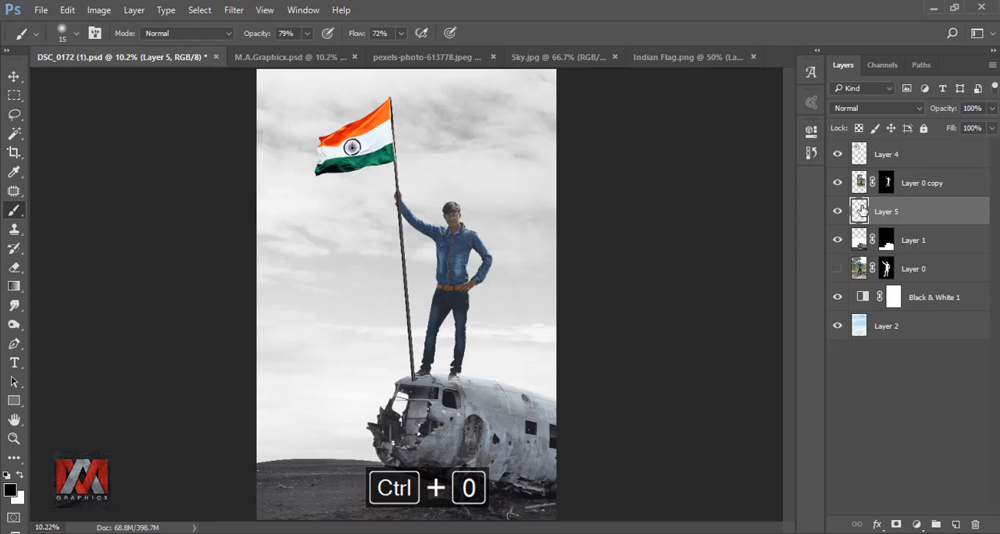
Step: Apply a Multiply Drop Shadow with 100% opacity to the cut-out man and convert the effect into its own layer
click(922, 186)
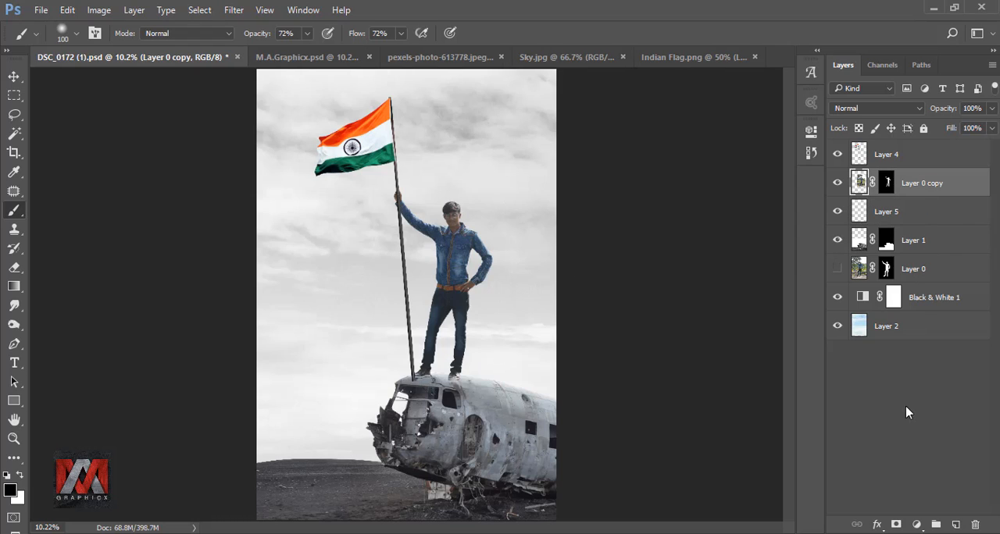
click(876, 525)
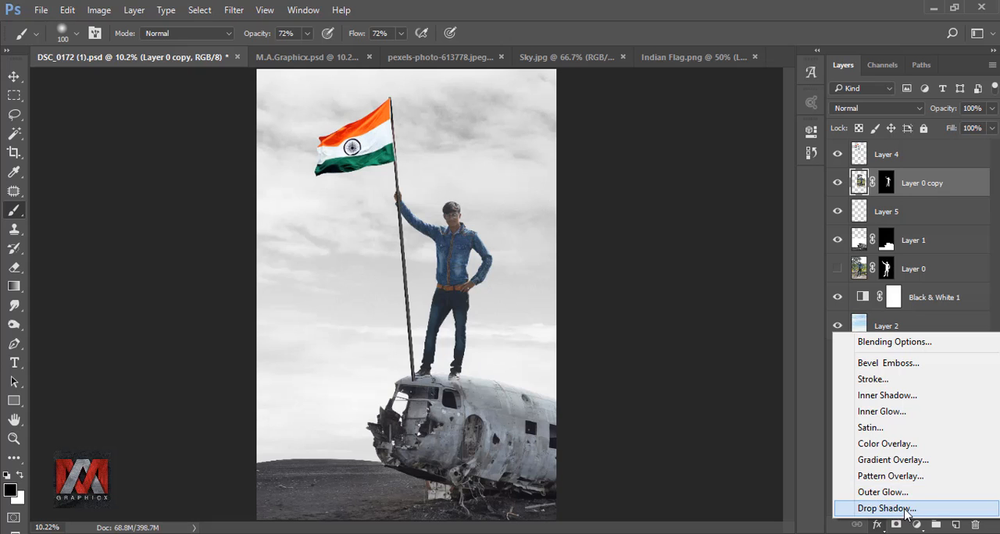
click(905, 508)
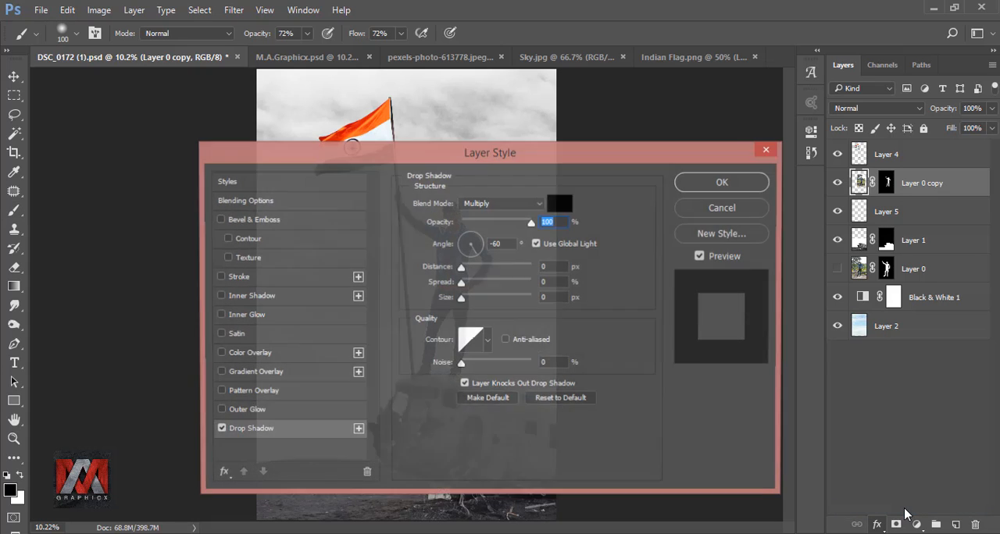
drag(612, 165, 819, 194)
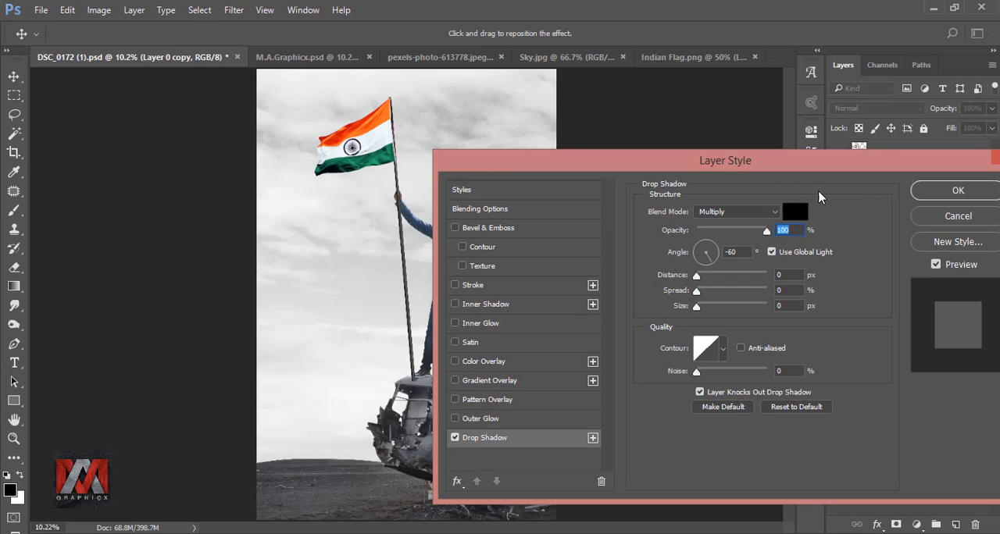
click(958, 193)
right_click(974, 183)
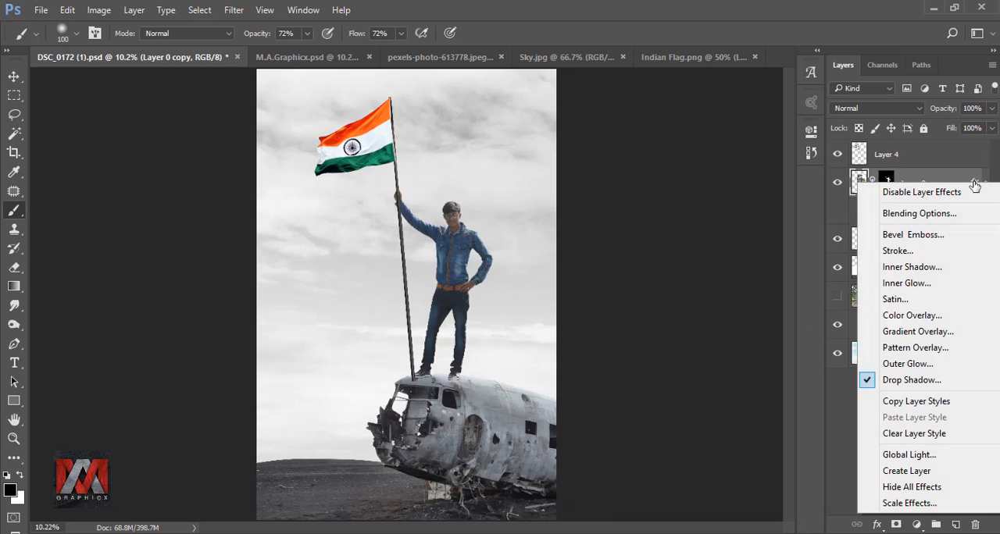
click(930, 471)
click(472, 214)
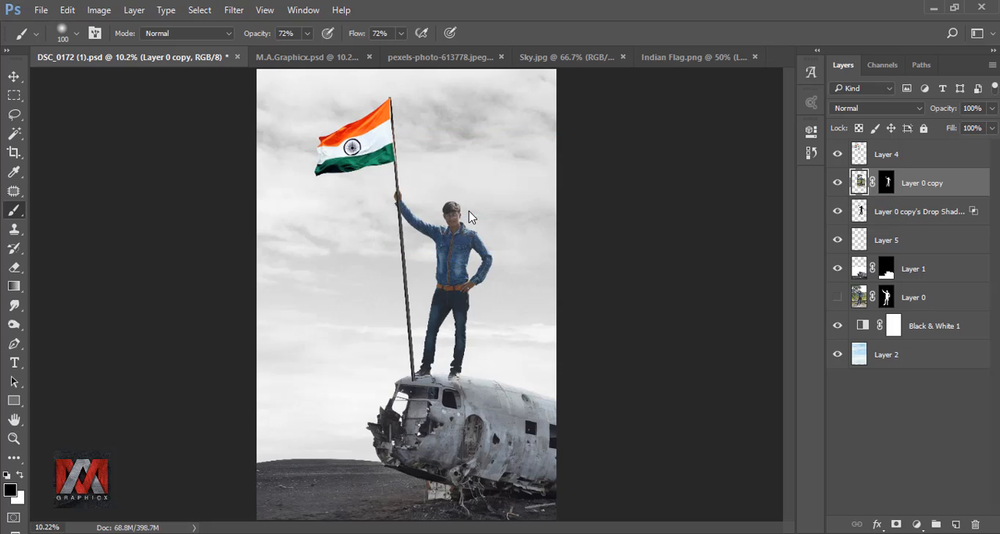
Step: Flip the man's shadow layer down over the plane with a height of -36.24% and a horizontal skew of -50.84°
click(894, 217)
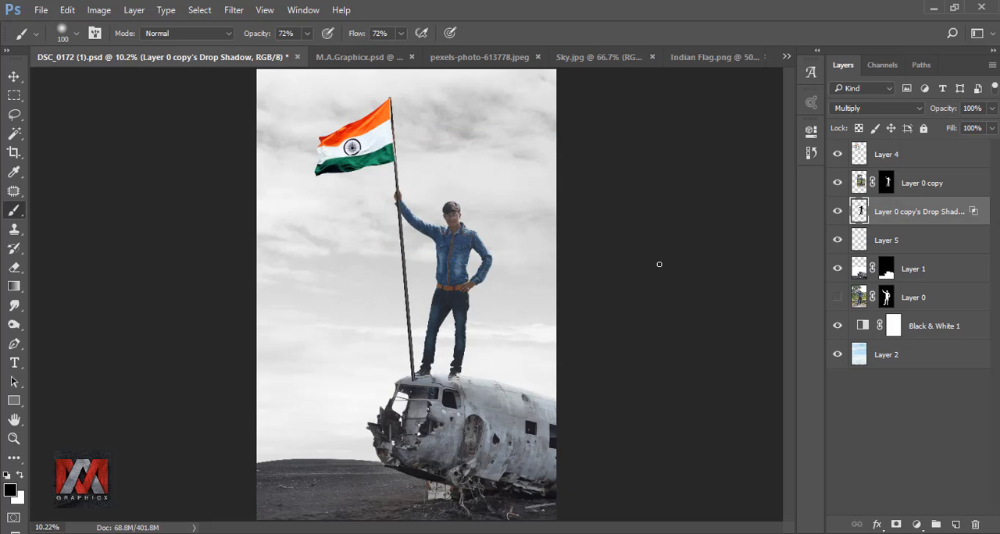
key(ctrl+t)
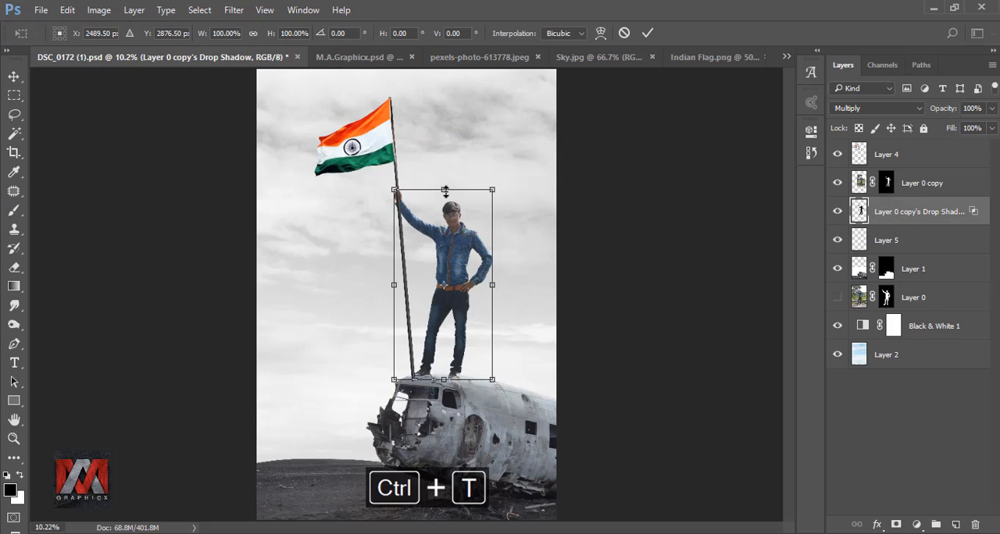
drag(445, 191, 362, 456)
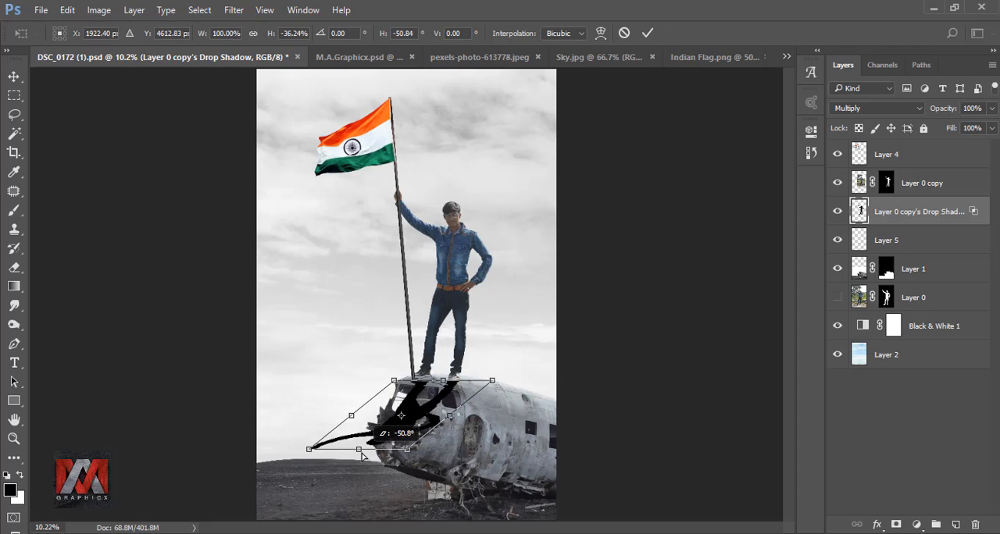
click(645, 33)
key(b)
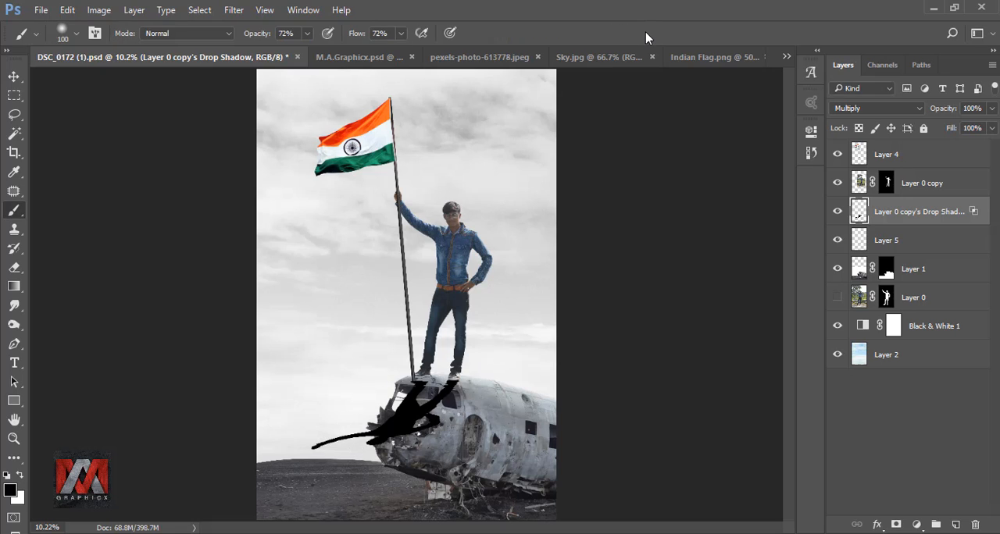
Step: Warp the upper edge of the shadow so its feet meet the soles of both of the man's shoes
scroll(440, 353, up, 5)
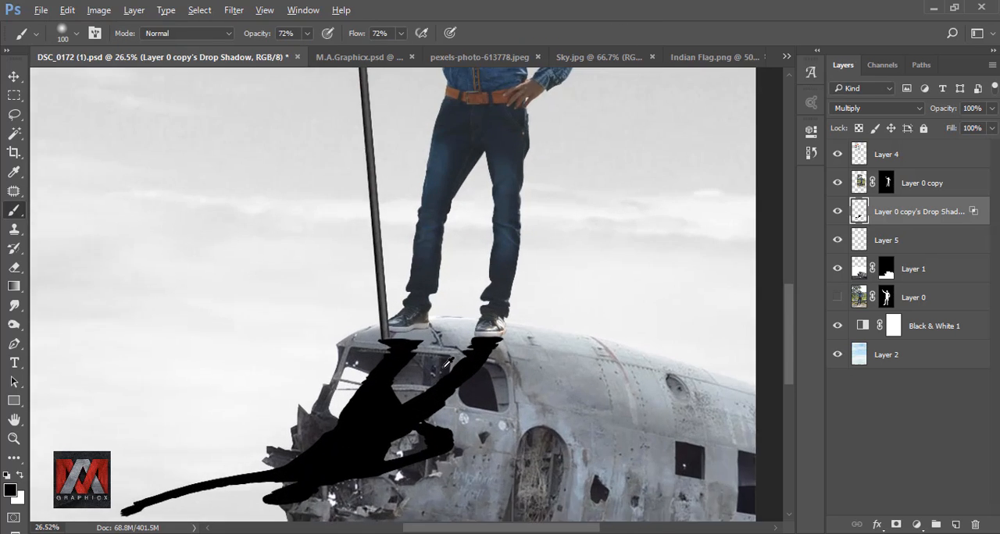
key(ctrl+t)
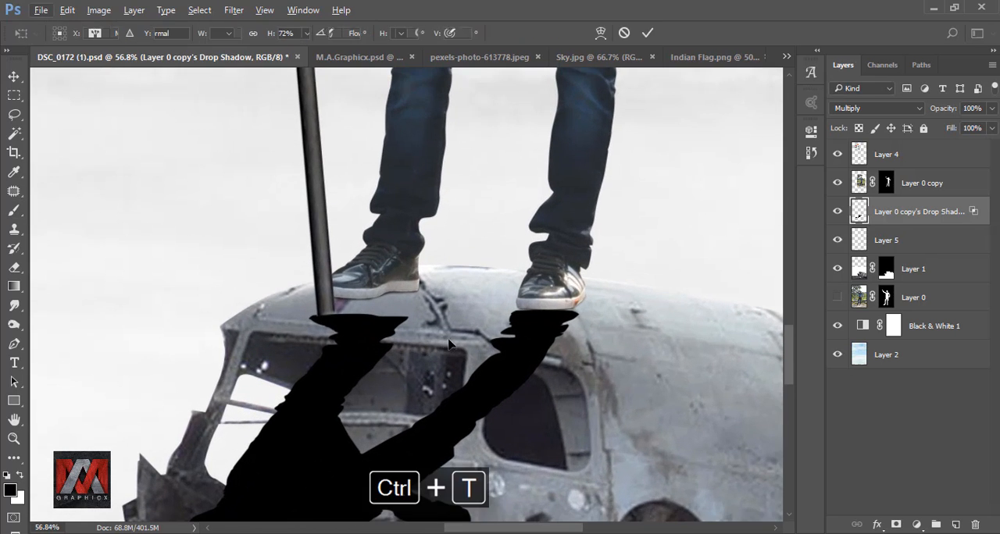
click(601, 35)
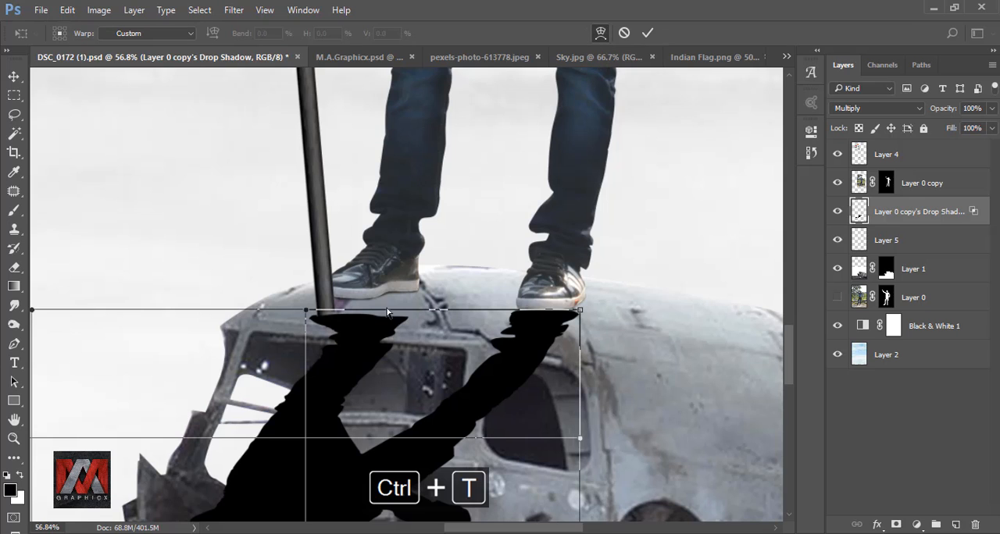
drag(367, 335, 372, 316)
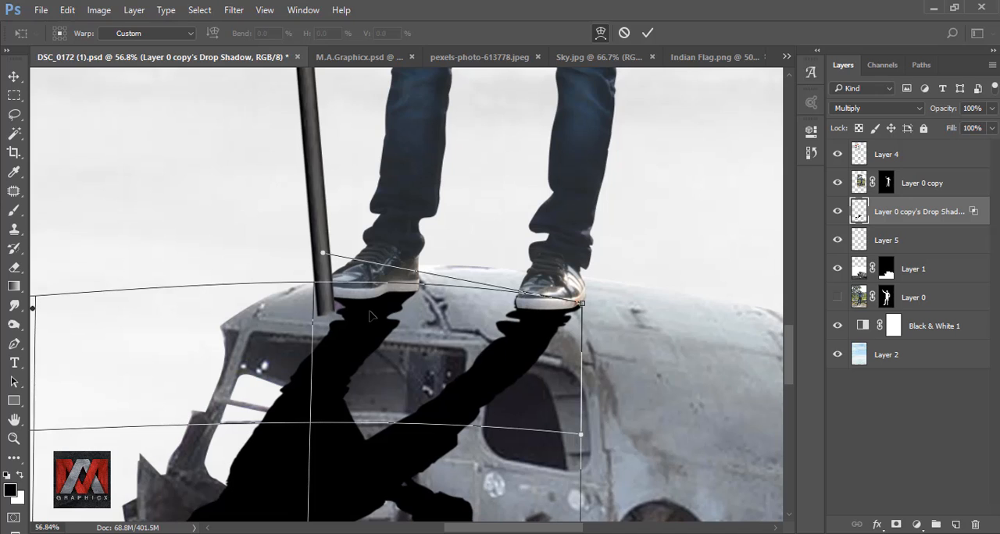
drag(322, 256, 328, 258)
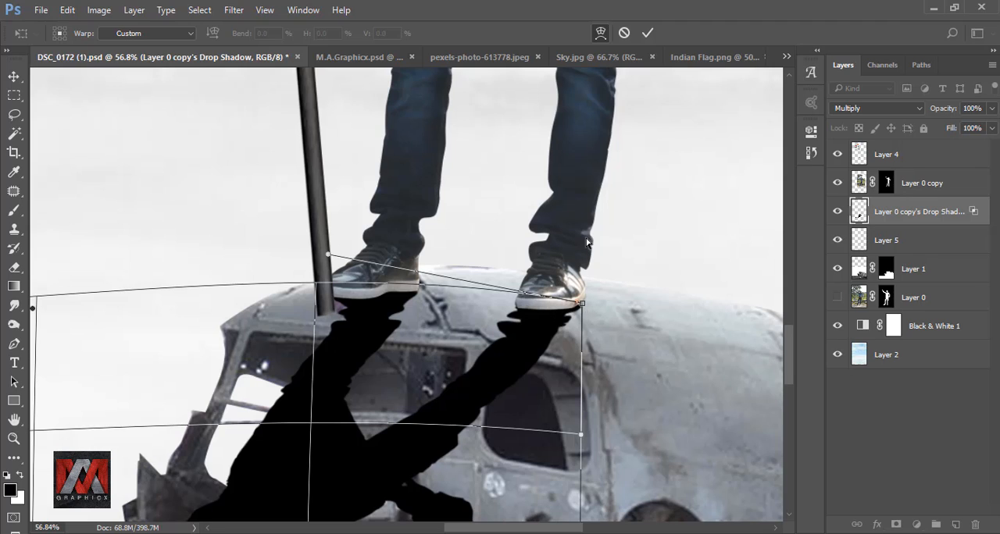
click(648, 33)
key(b)
key(ctrl+minus)
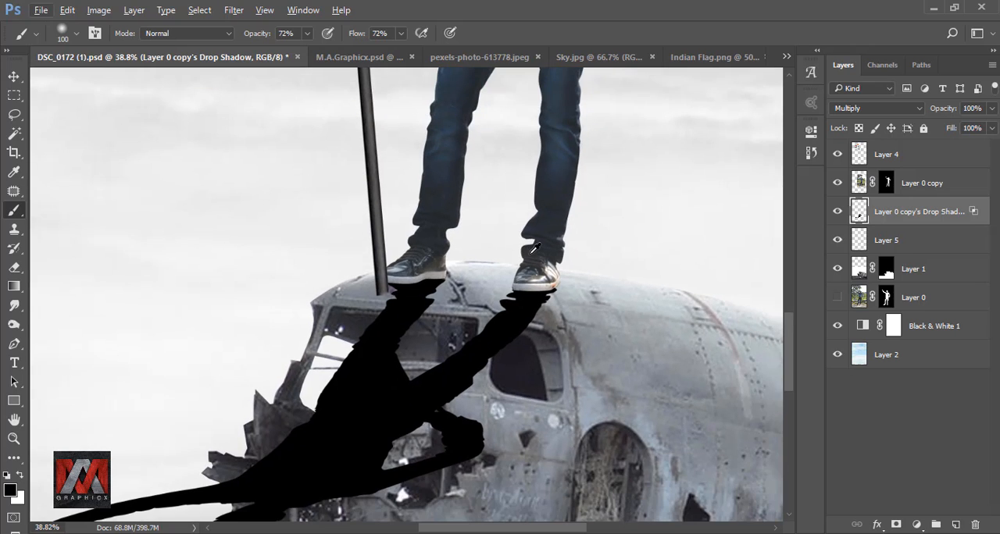
Step: Add a white layer mask to the man's shadow layer
key(ctrl+0)
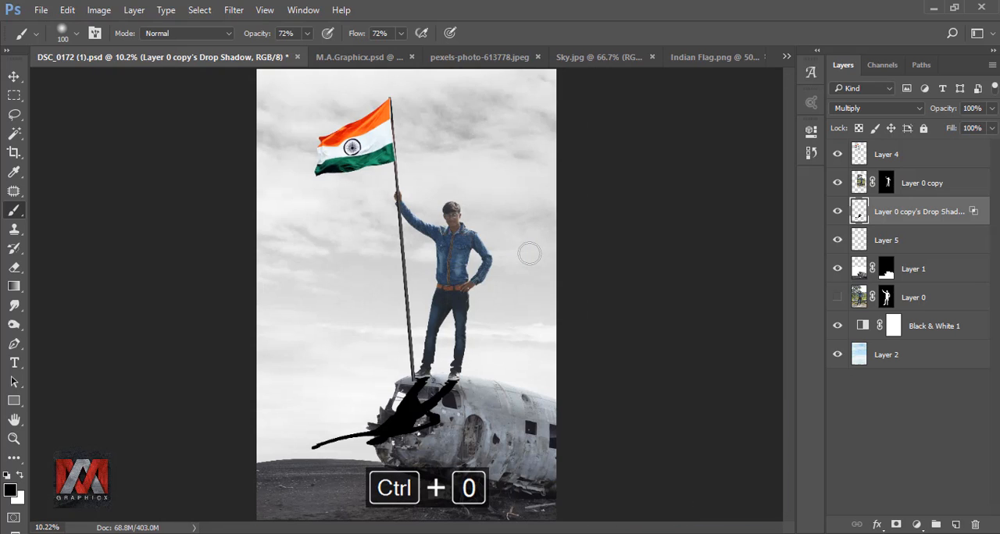
click(897, 524)
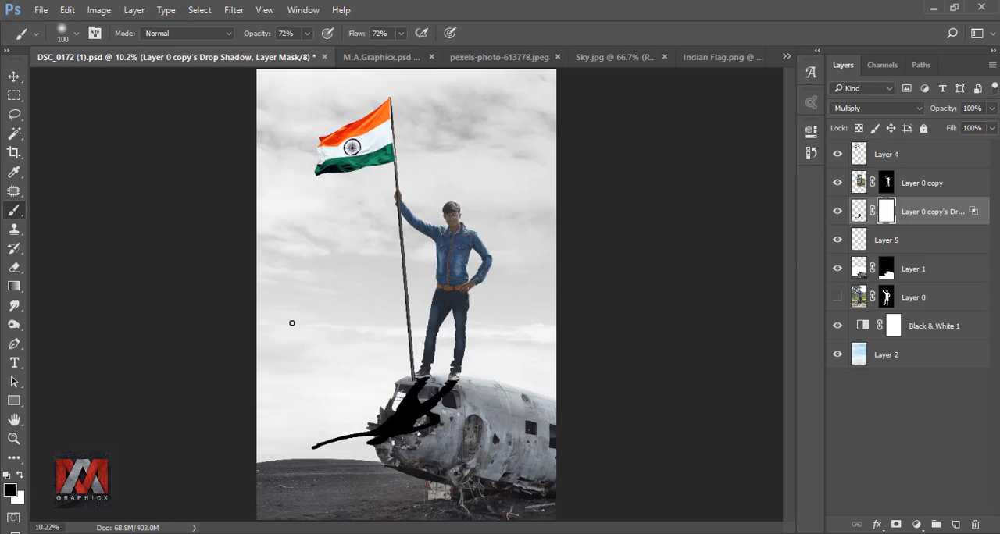
Step: Fade out the lower part of the man's shadow with linear black-to-transparent gradients on its layer mask, drawn downward from the feet
click(16, 287)
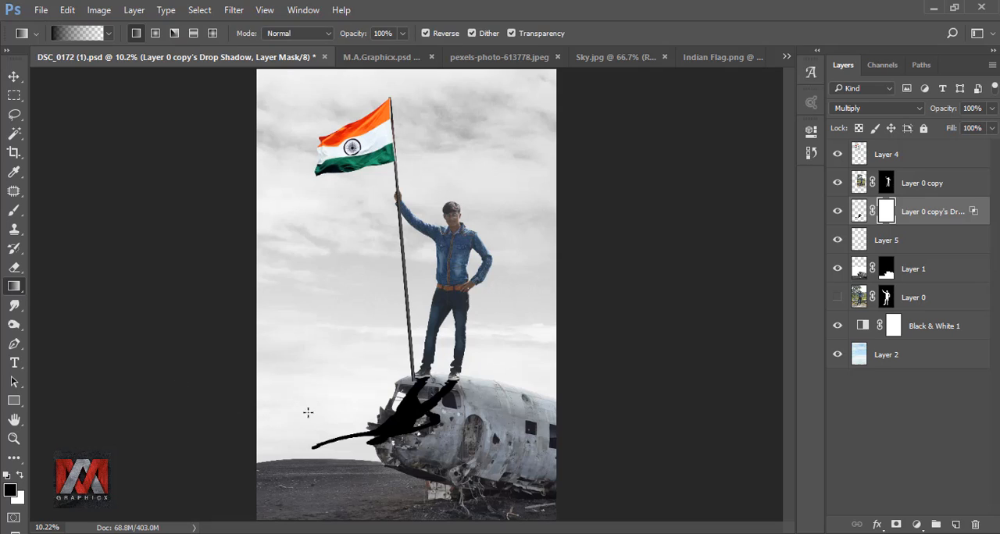
drag(425, 364, 441, 441)
drag(442, 380, 439, 469)
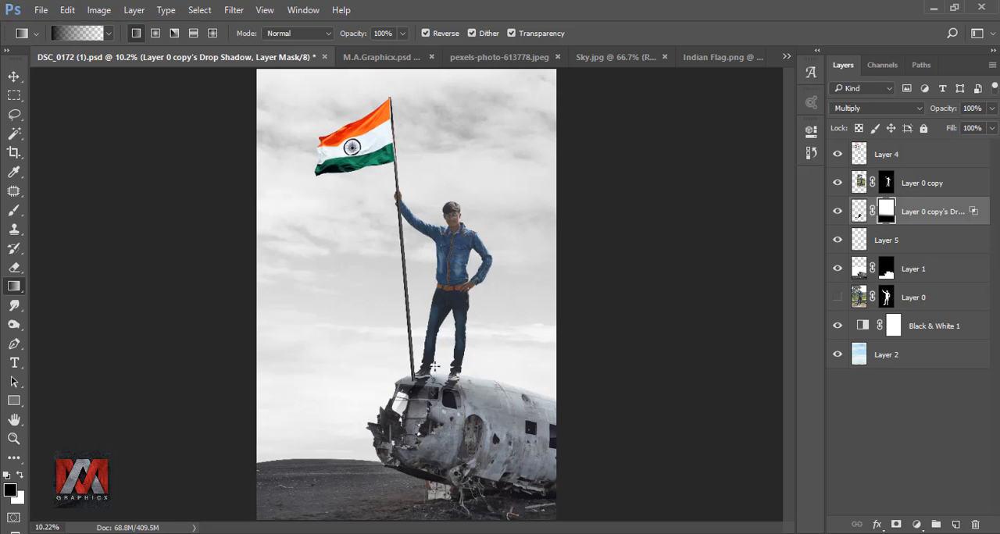
scroll(434, 372, up, 5)
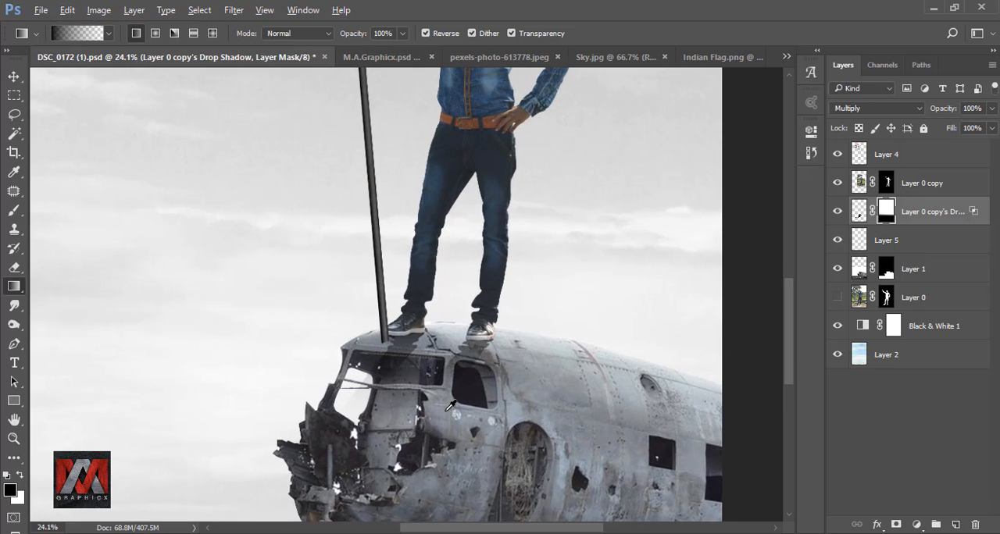
drag(433, 312, 427, 458)
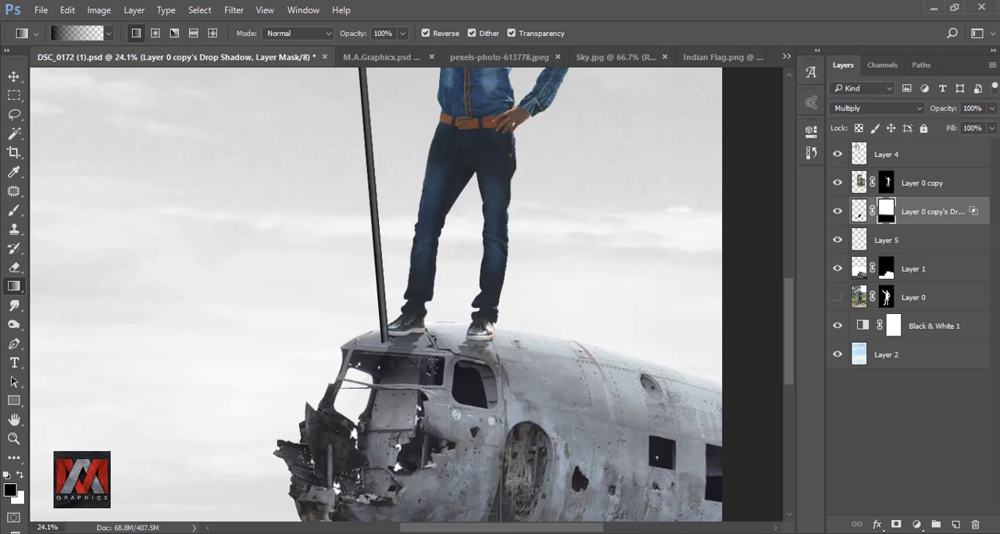
drag(438, 314, 433, 461)
key(ctrl+0)
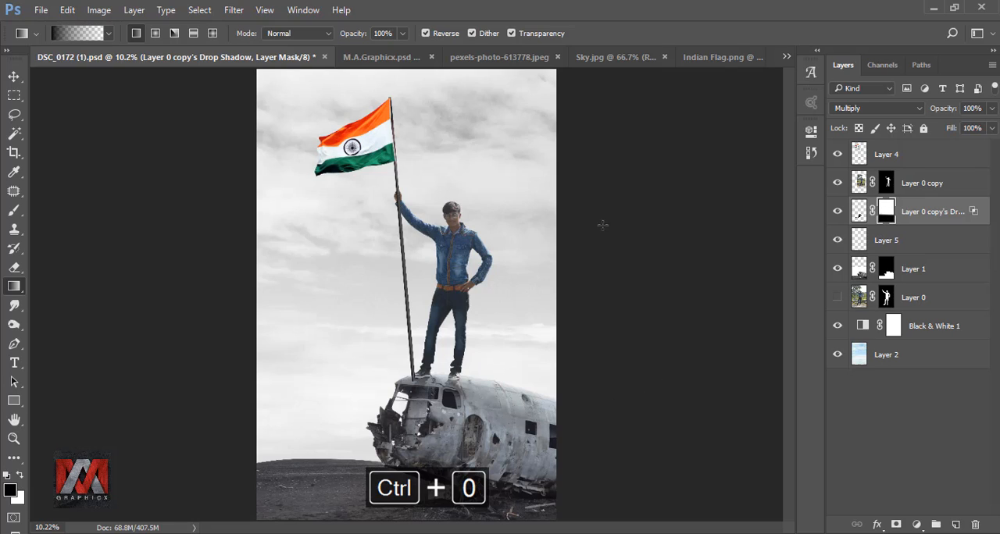
Step: Restore the shadow directly beneath the right-hand shoe by brushing white on the shadow's mask at 72% opacity
click(13, 212)
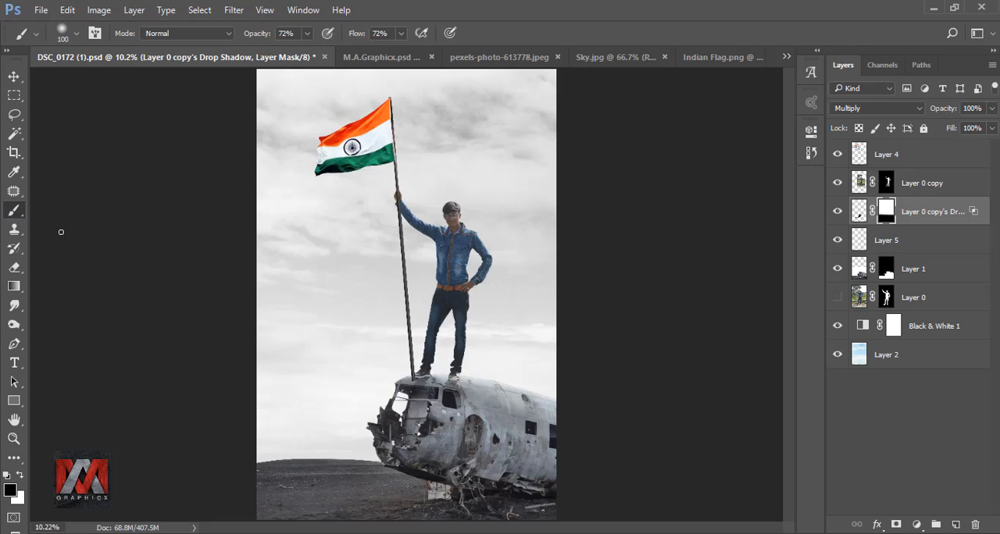
scroll(452, 384, up, 20)
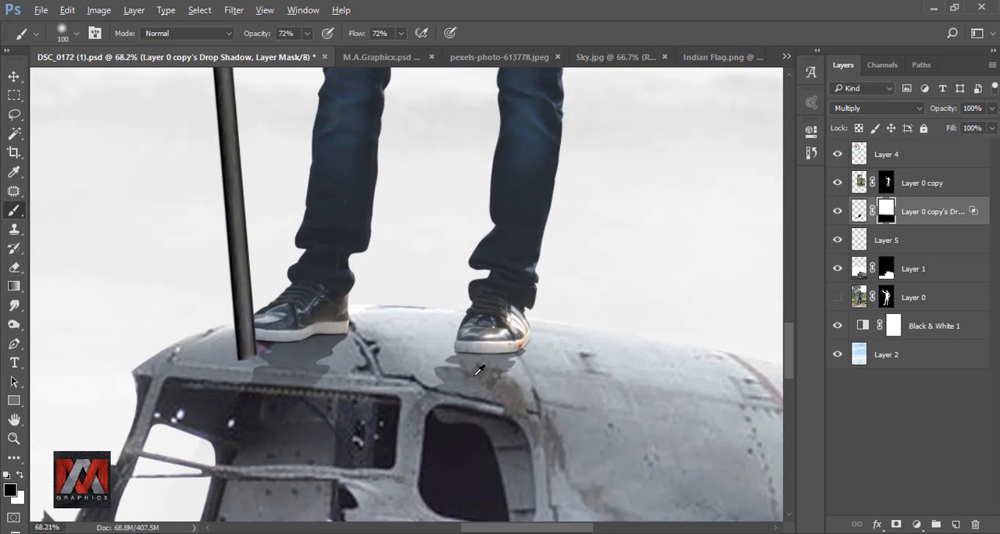
drag(458, 357, 489, 355)
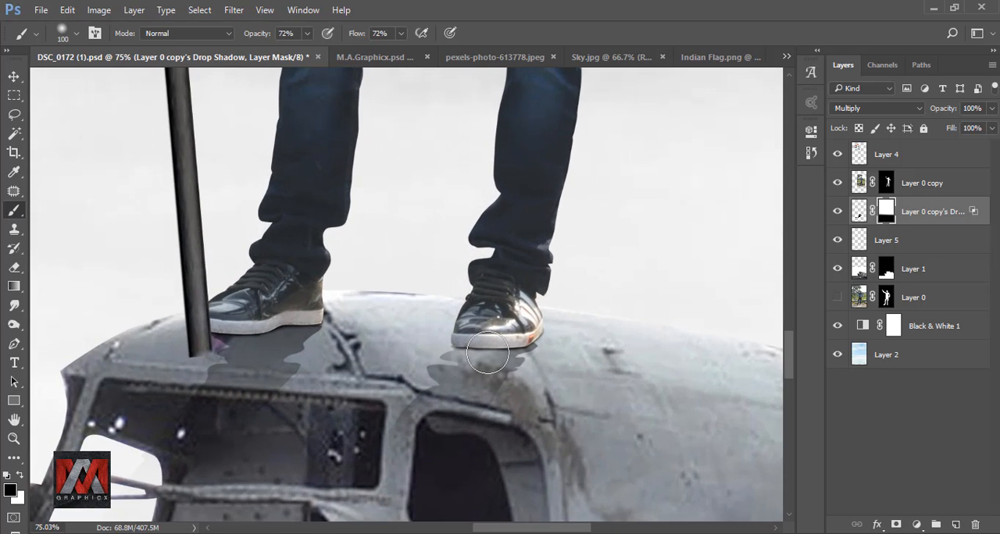
key(ctrl+z)
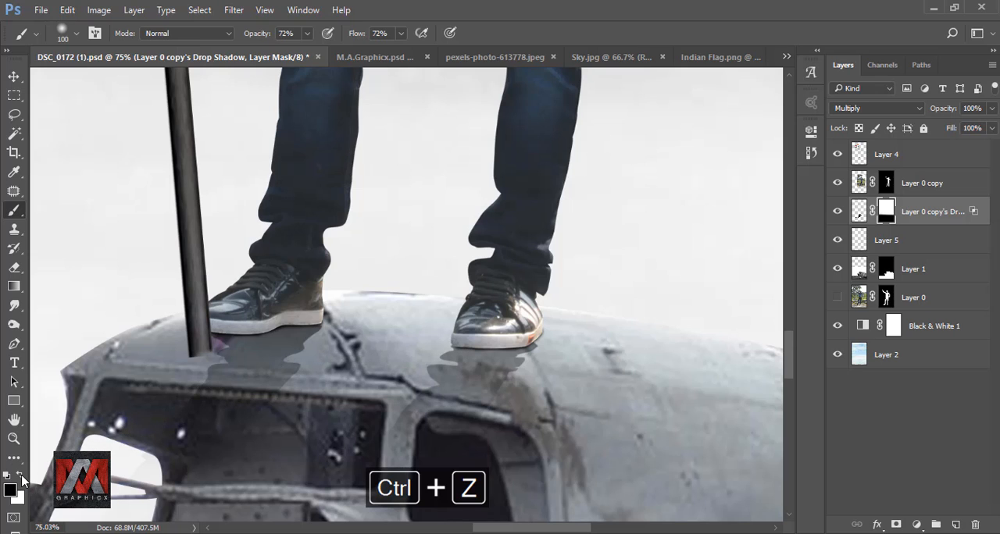
click(20, 476)
mouse_move(447, 355)
mouse_down()
mouse_move(533, 345)
mouse_move(455, 357)
mouse_up()
Step: Lower the brush opacity to 34% and paint the shadow mask below both shoes, ending with black as the foreground color
click(307, 33)
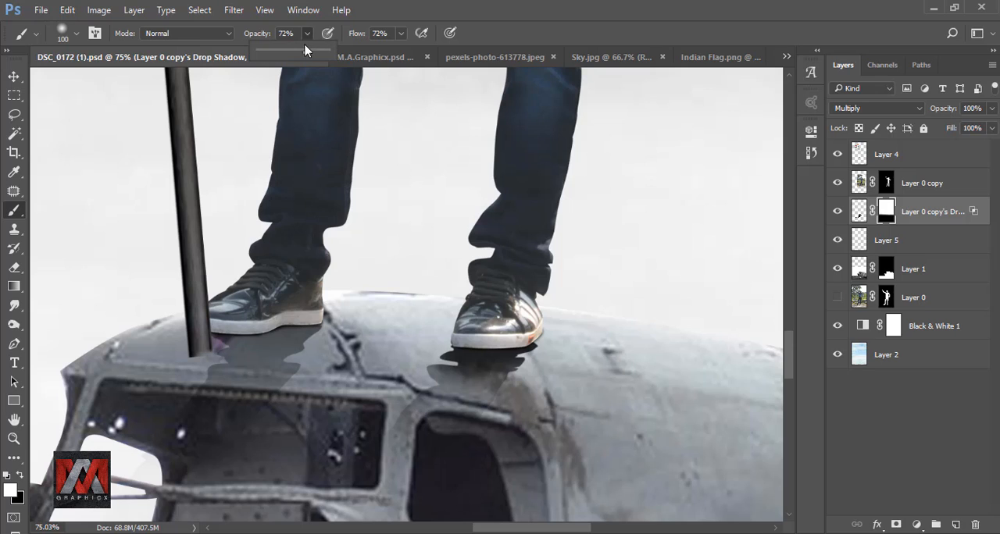
drag(292, 56, 282, 55)
mouse_move(412, 385)
mouse_down()
mouse_move(505, 393)
mouse_move(427, 397)
mouse_move(423, 382)
mouse_move(465, 348)
mouse_move(534, 346)
mouse_move(424, 360)
mouse_move(515, 388)
mouse_move(465, 379)
mouse_move(536, 379)
mouse_move(531, 353)
mouse_up()
mouse_move(296, 327)
mouse_down()
mouse_move(199, 338)
mouse_move(278, 336)
mouse_move(308, 368)
mouse_move(214, 373)
mouse_move(247, 377)
mouse_move(305, 331)
mouse_move(265, 328)
mouse_move(345, 327)
mouse_move(267, 350)
mouse_move(288, 335)
mouse_move(212, 351)
mouse_move(338, 344)
mouse_move(221, 350)
mouse_move(290, 362)
mouse_up()
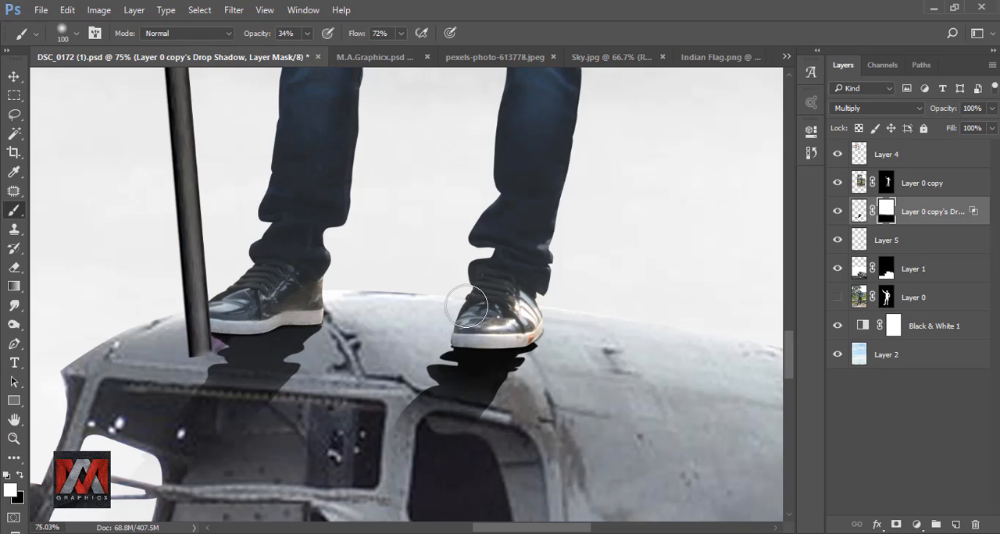
scroll(473, 297, down, 3)
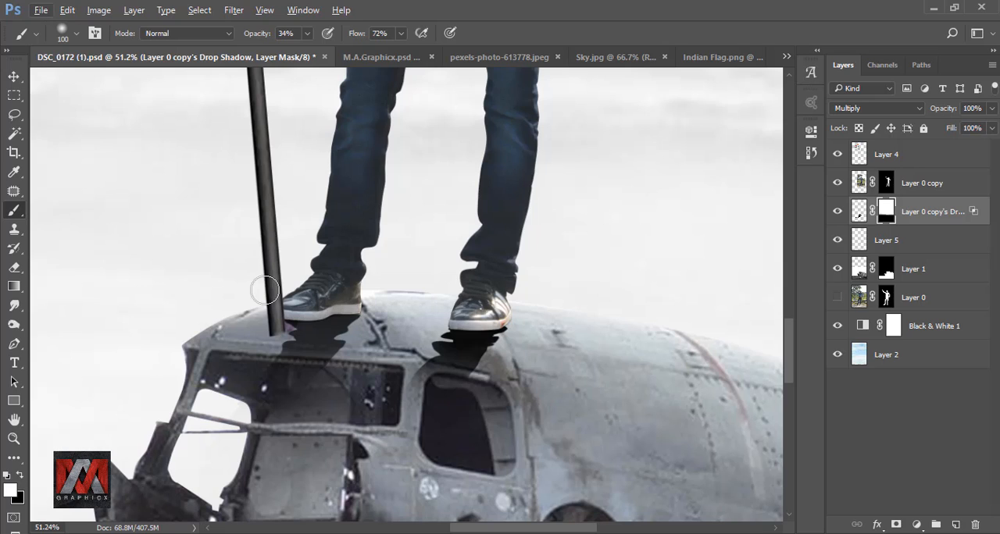
click(14, 471)
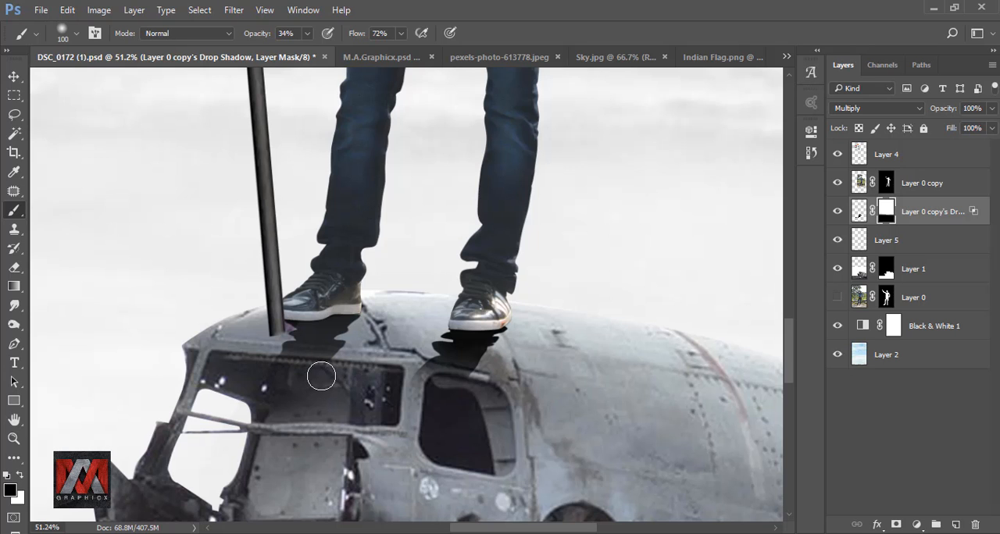
scroll(369, 372, down, 3)
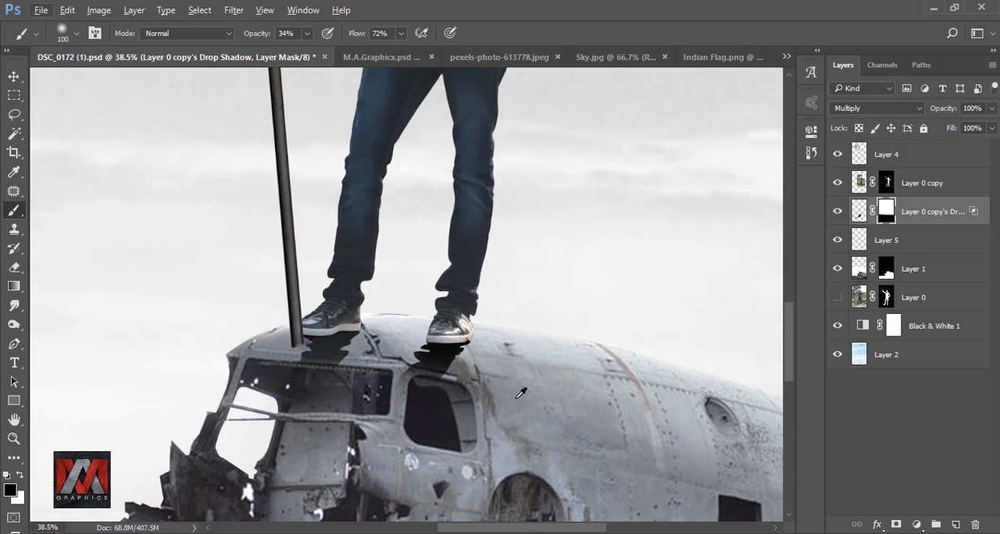
key(ctrl+0)
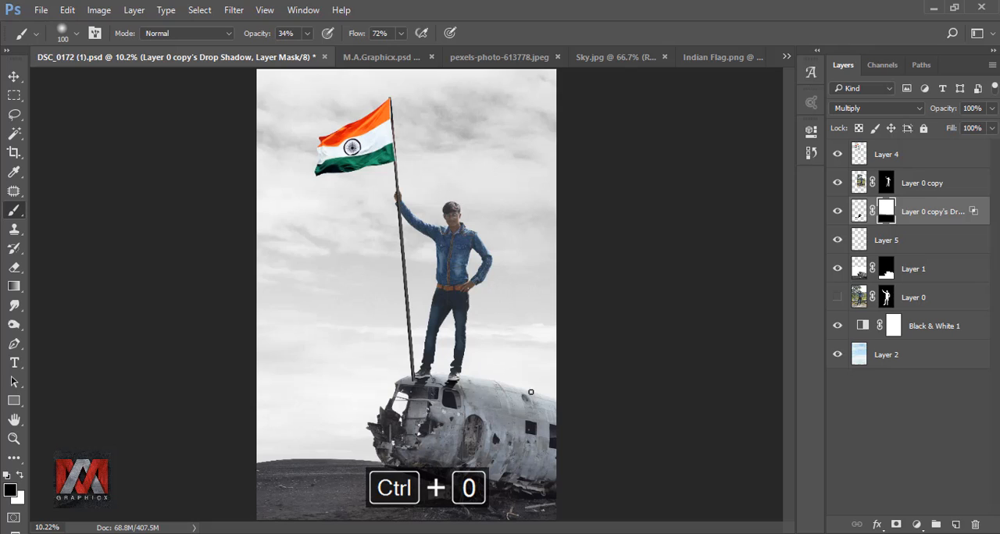
Step: Apply a Multiply Drop Shadow with 100% opacity to the flag layer and convert the effect into its own layer
click(859, 213)
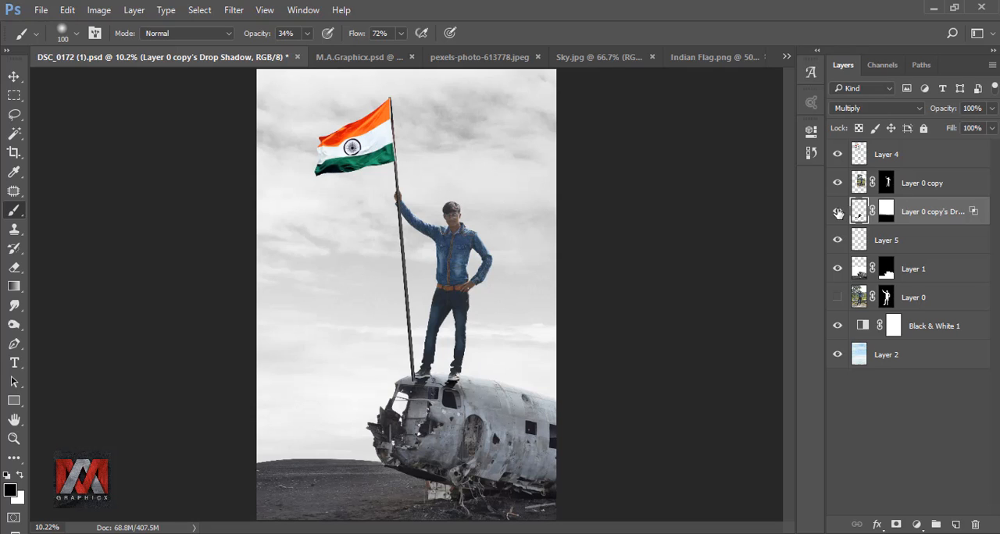
click(857, 157)
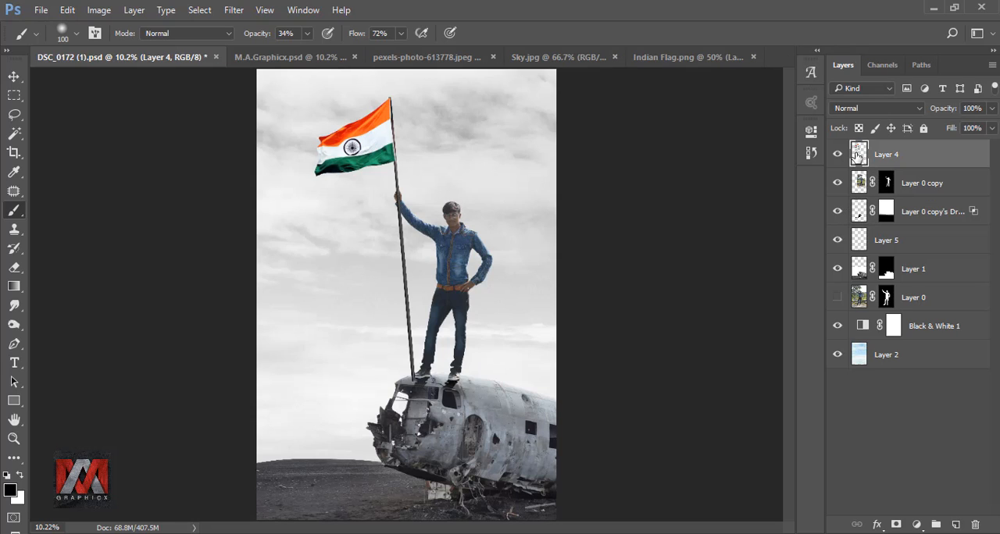
click(877, 524)
click(899, 512)
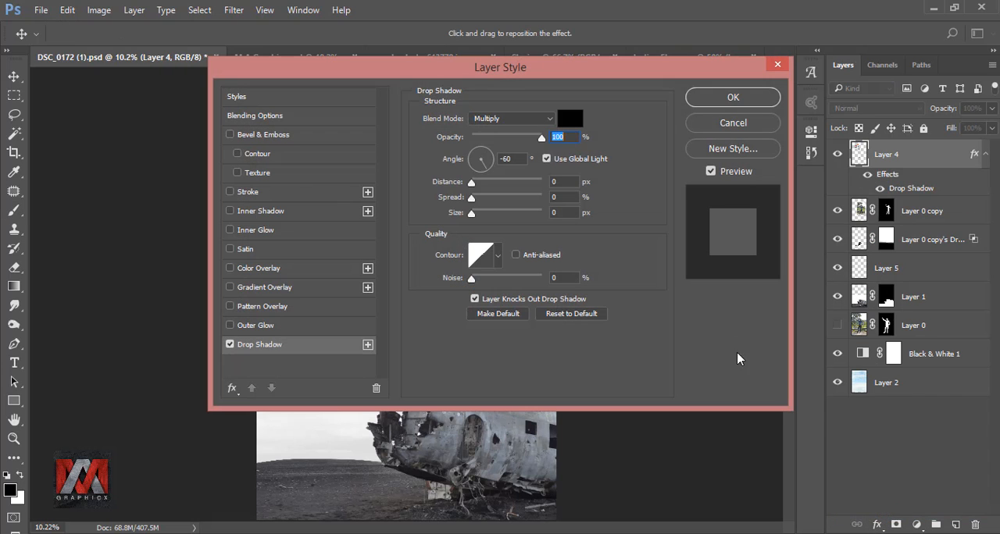
click(719, 104)
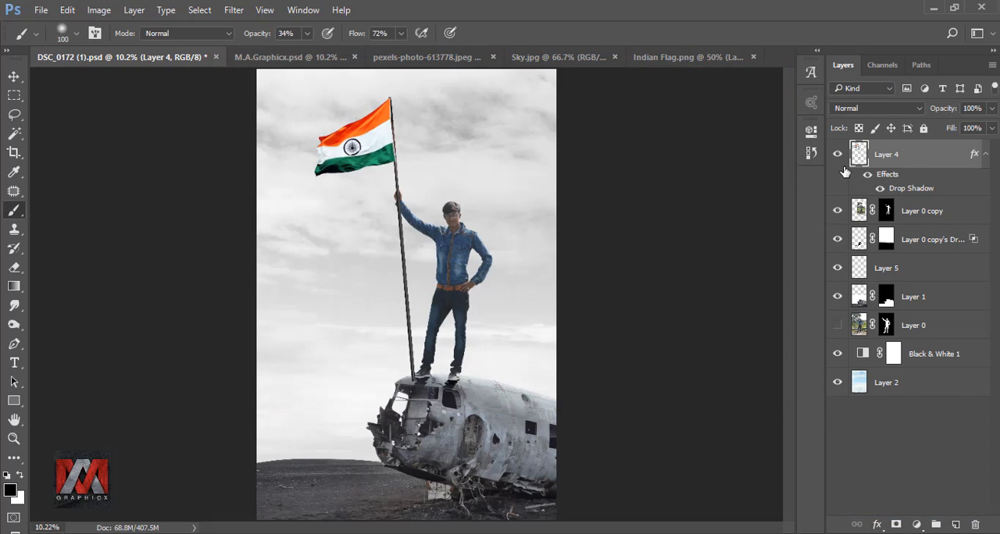
right_click(975, 156)
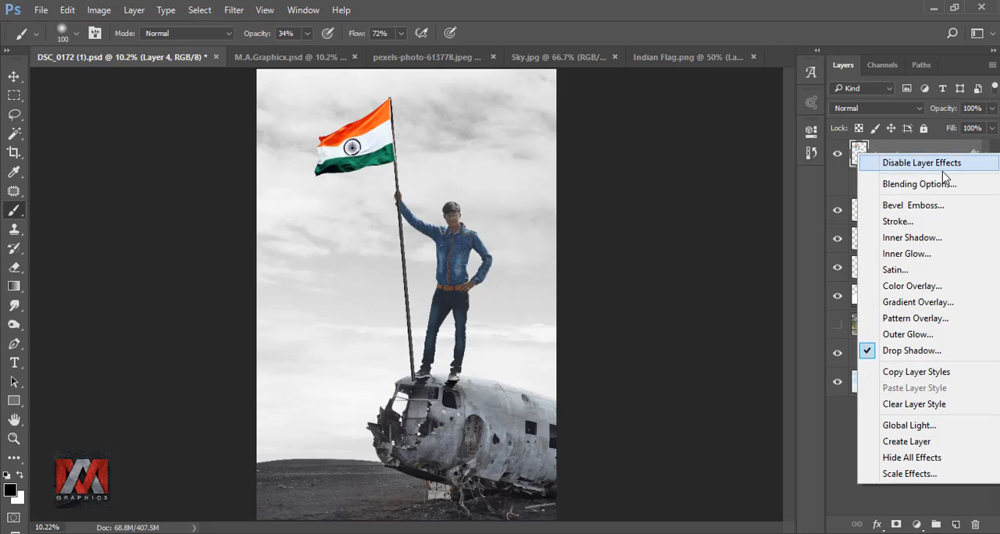
click(932, 442)
click(468, 217)
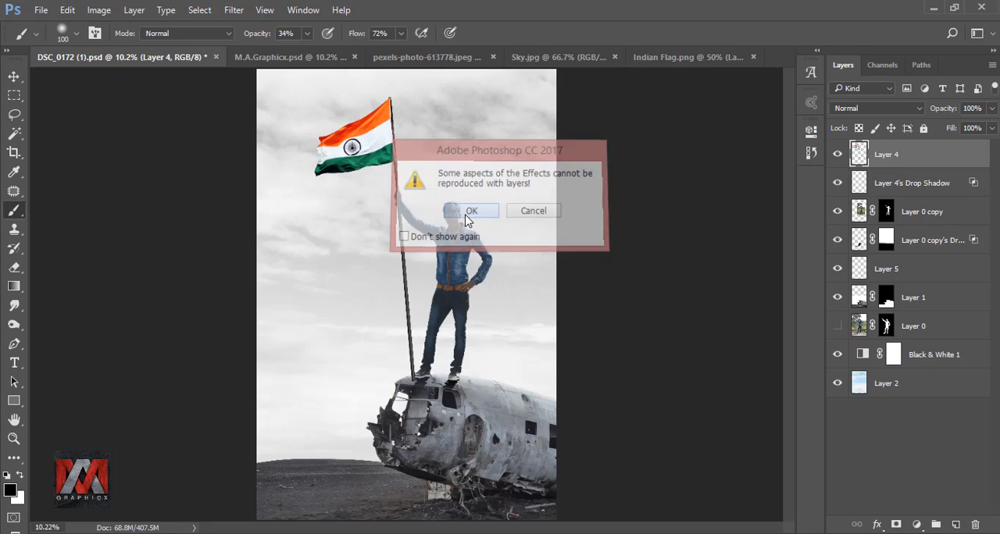
Step: Flip the flag's shadow layer down over the plane with a height of about -30.73% and a horizontal skew of about -16.4°
click(860, 184)
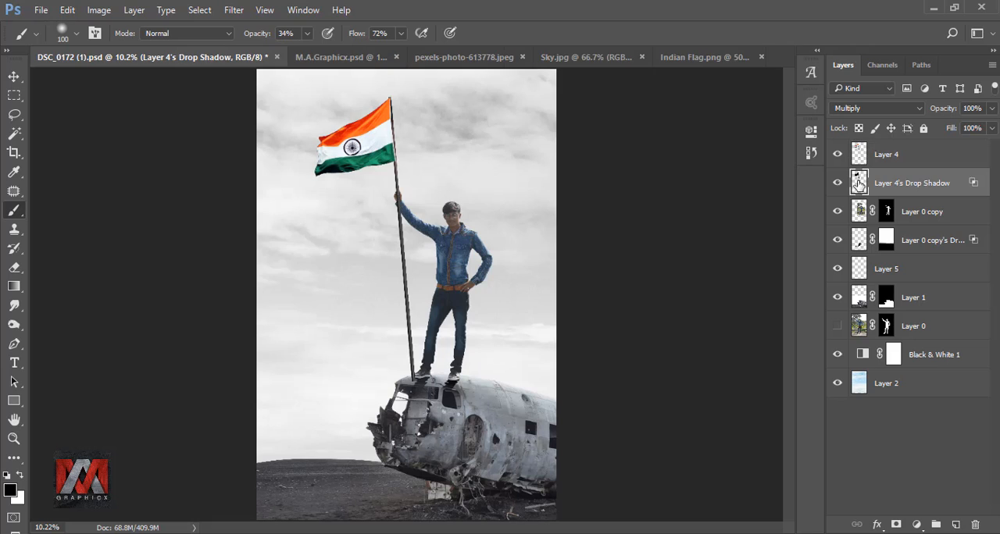
key(ctrl+t)
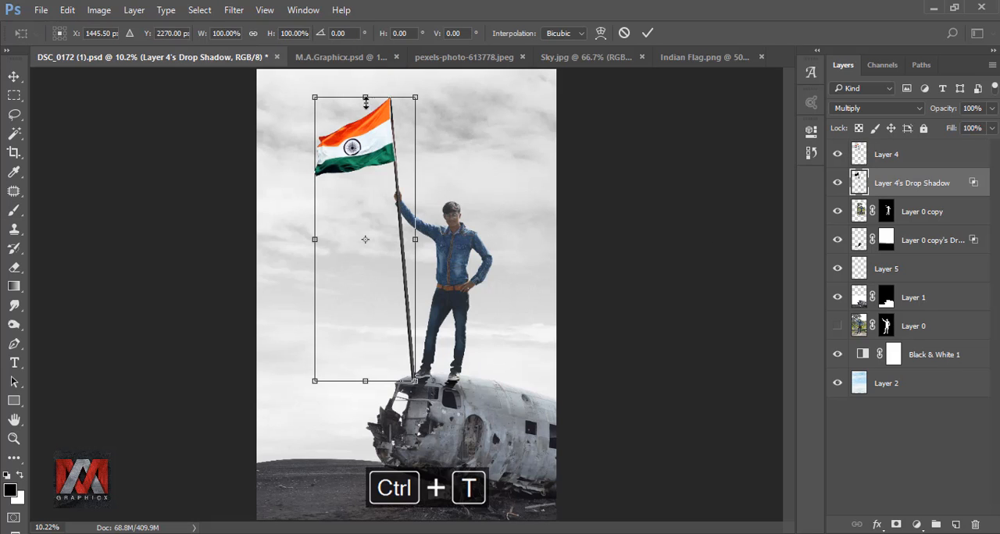
drag(365, 102, 272, 470)
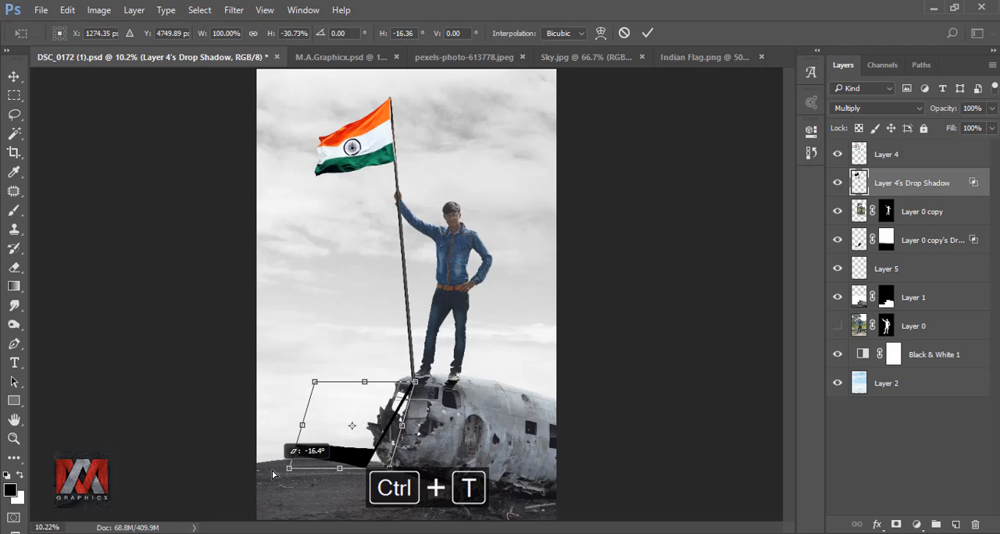
click(647, 33)
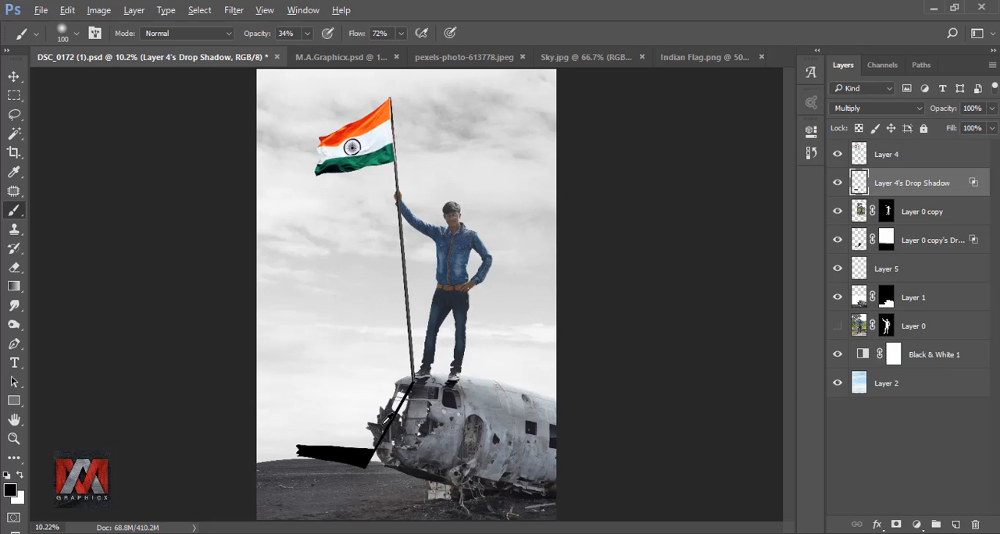
Step: Move the flag's shadow slightly upward so the shadow of the pole meets the pole's base on the plane
scroll(385, 422, up, 10)
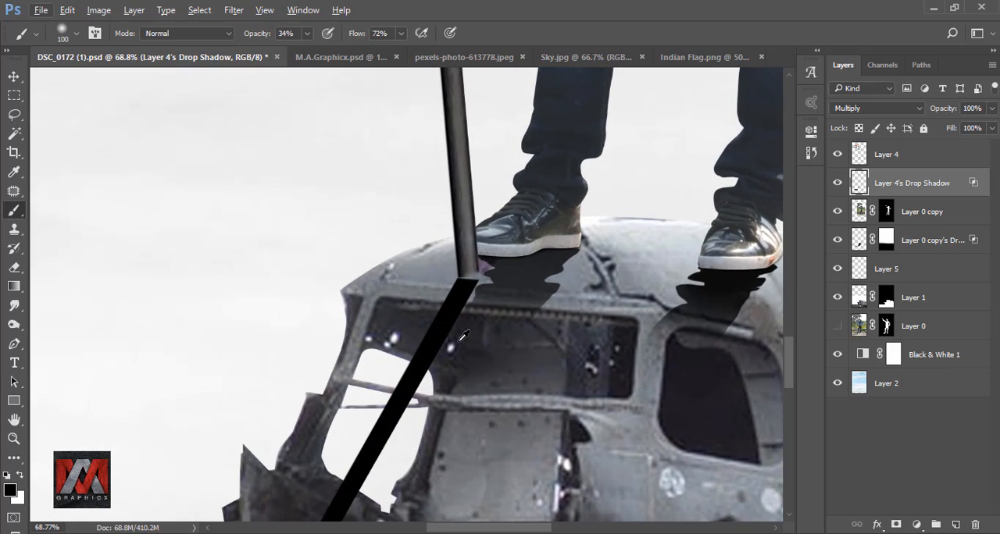
click(13, 76)
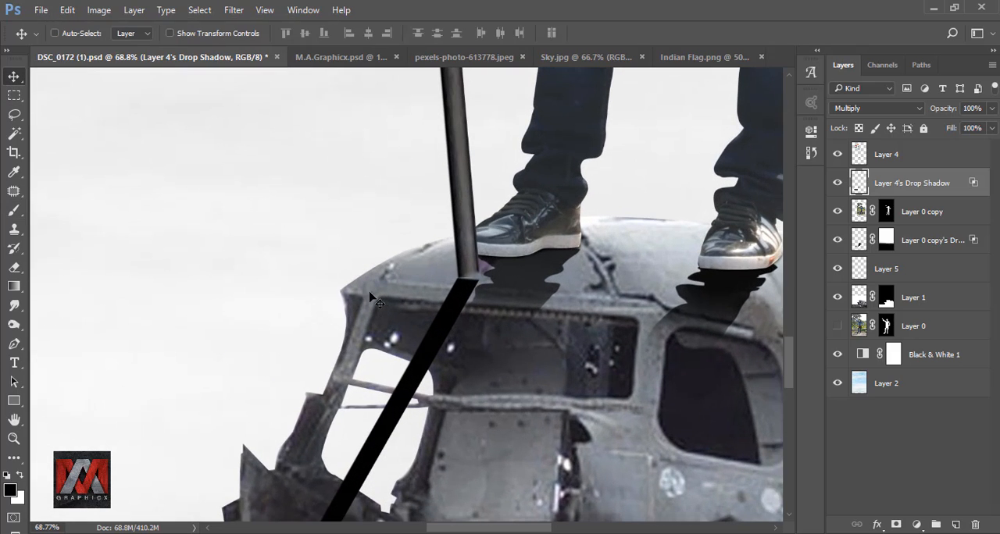
drag(440, 330, 441, 327)
drag(561, 361, 561, 361)
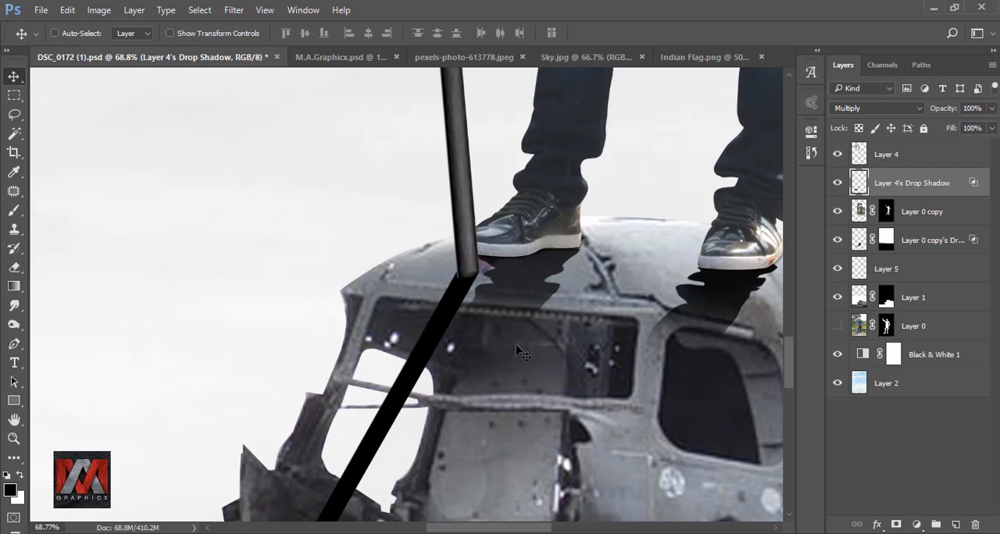
key(ctrl+minus)
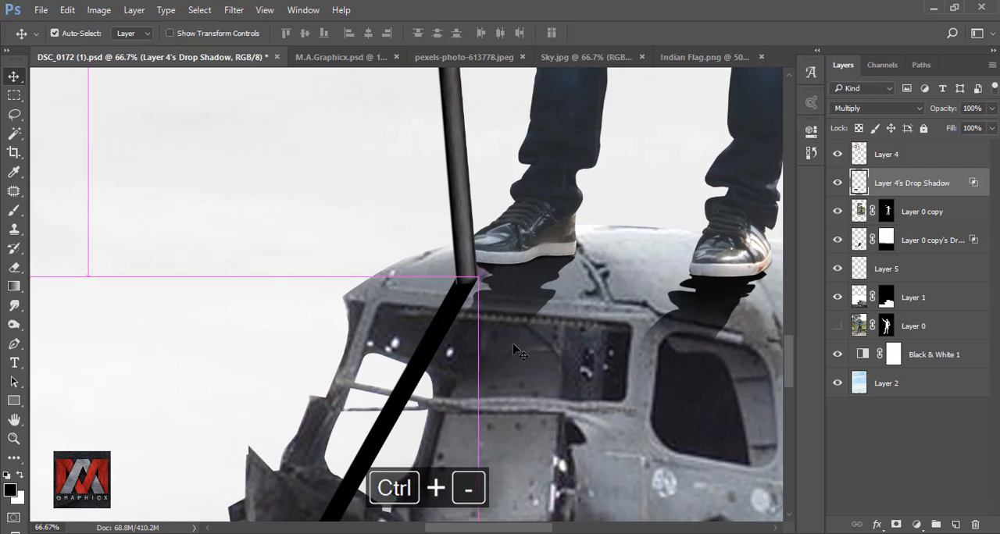
key(ctrl+0)
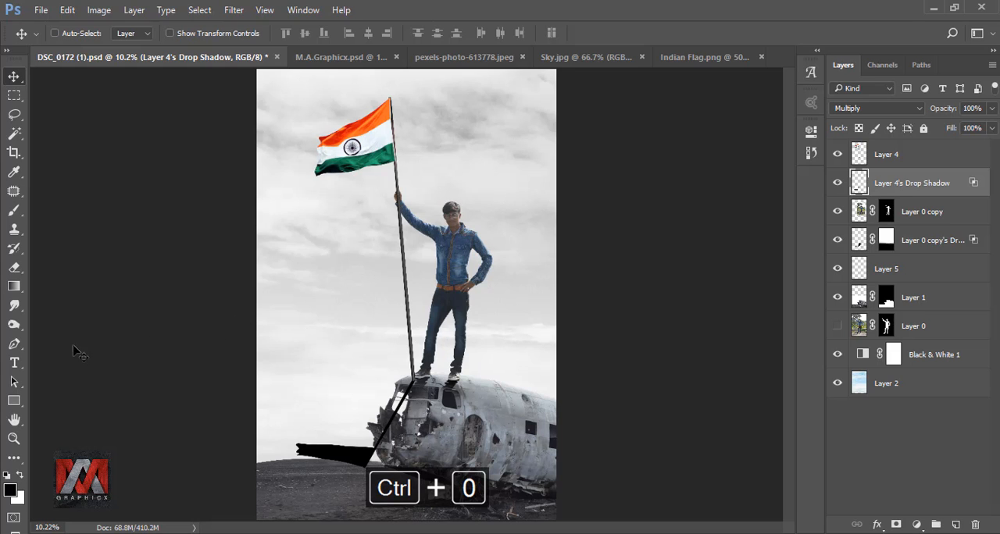
Step: Draw a closed Pen path around the flag's shadow and the lower pole shadow, starting just below the pole's base
click(15, 343)
scroll(408, 438, up, 2)
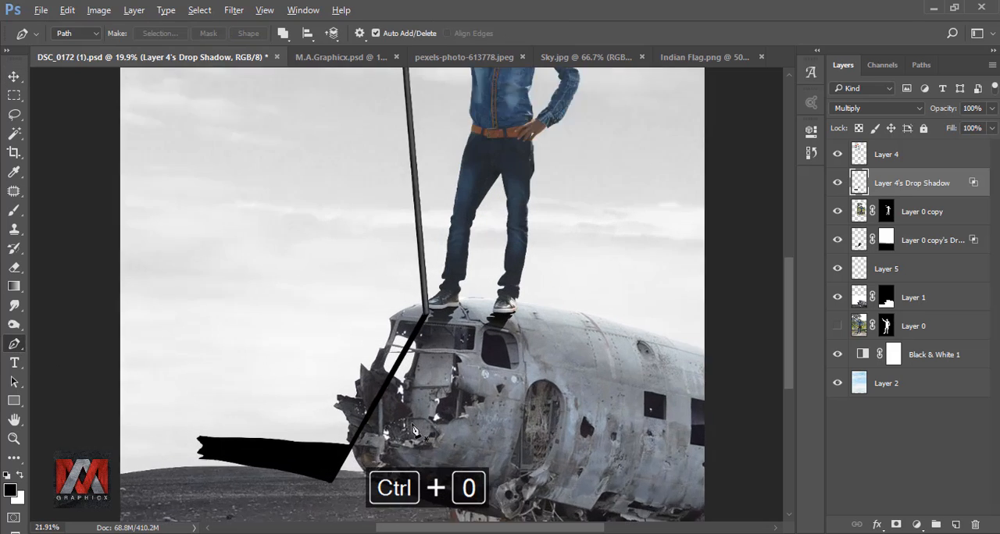
scroll(414, 430, up, 3)
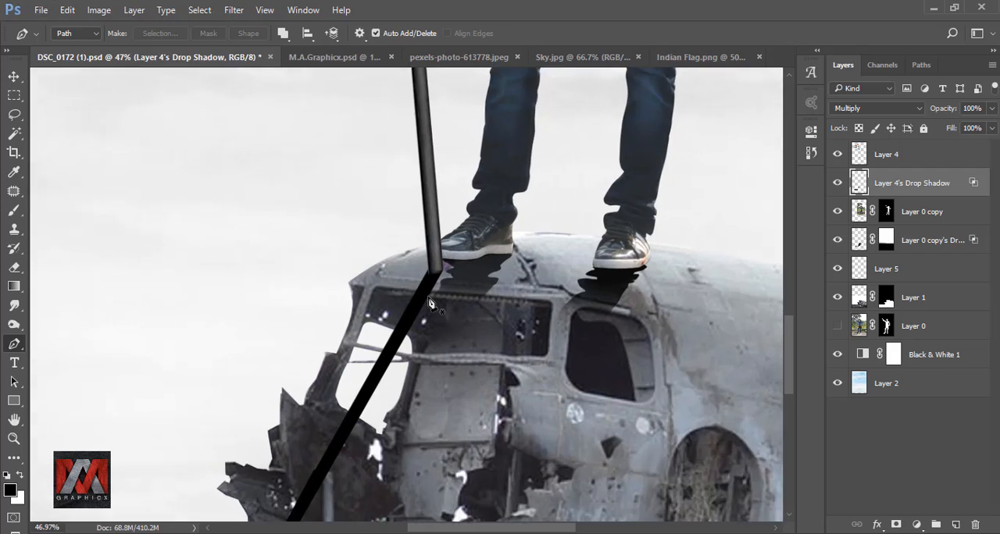
scroll(428, 303, up, 3)
click(433, 327)
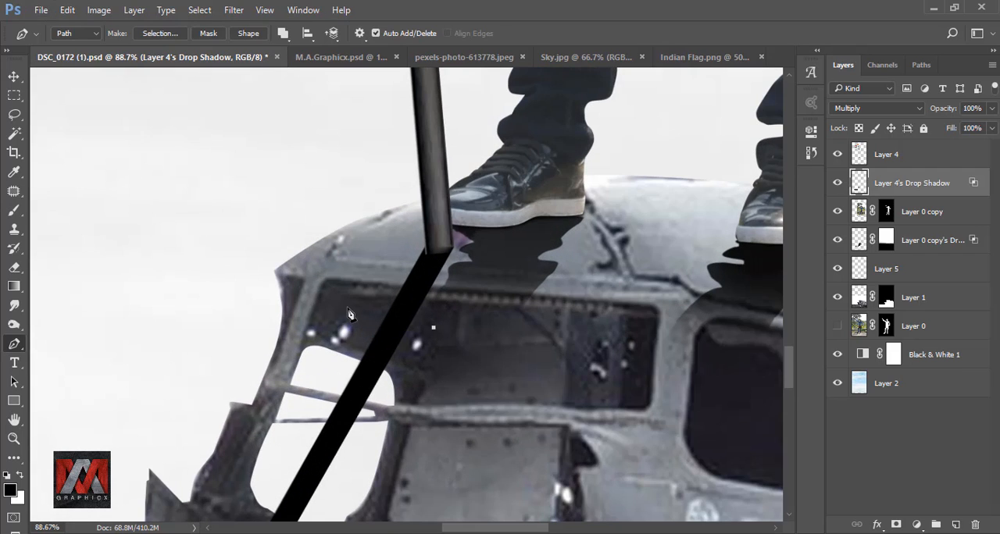
scroll(349, 314, down, 5)
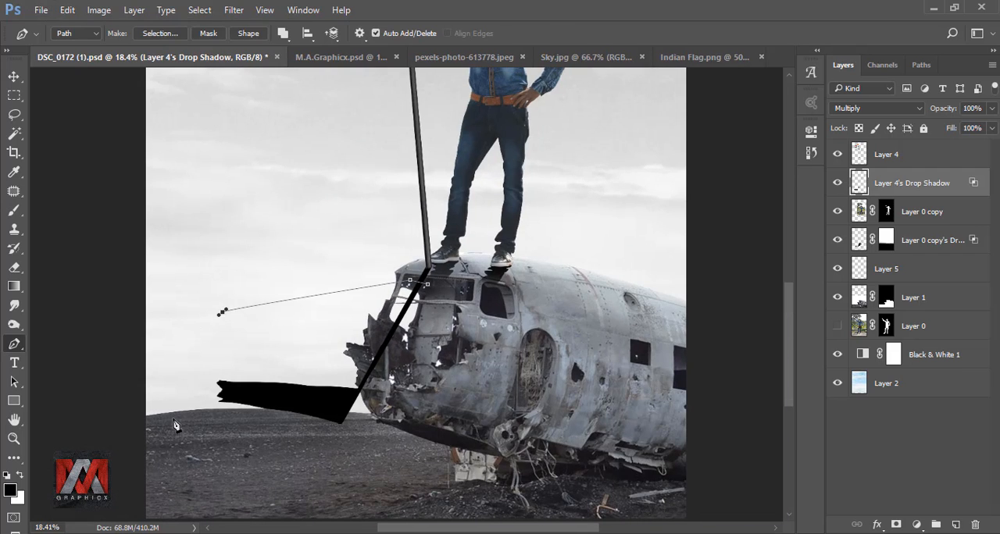
click(173, 419)
drag(305, 463, 316, 465)
drag(425, 409, 427, 389)
click(428, 286)
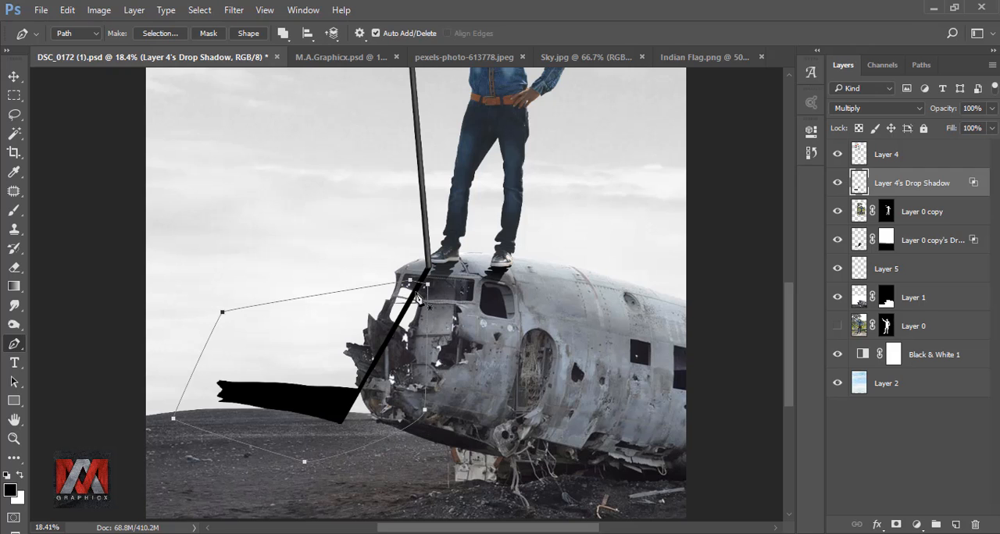
Step: Convert the path into an unfeathered selection, delete the flag's shadow and lower pole shadow inside it, and deselect
right_click(412, 295)
click(454, 266)
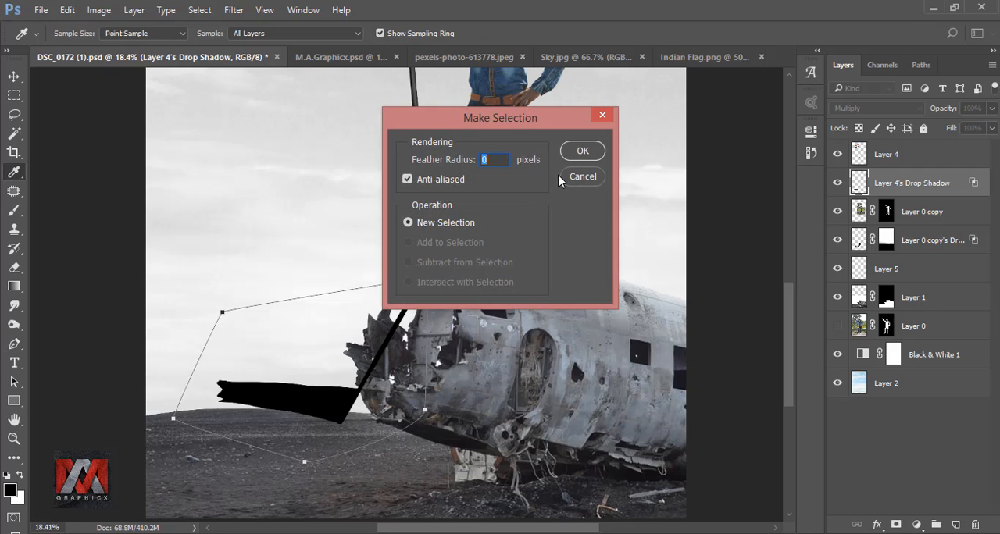
click(576, 151)
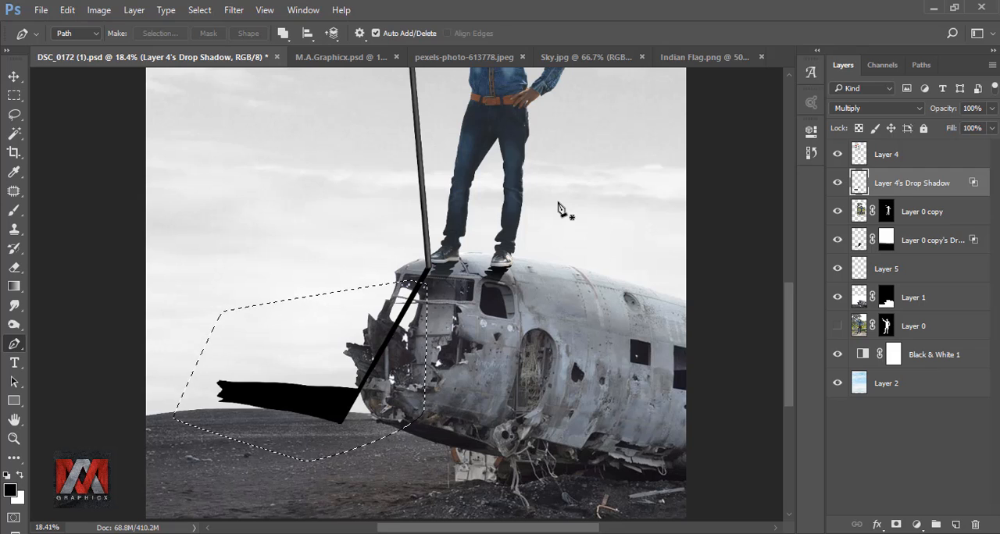
key(Delete)
key(ctrl+d)
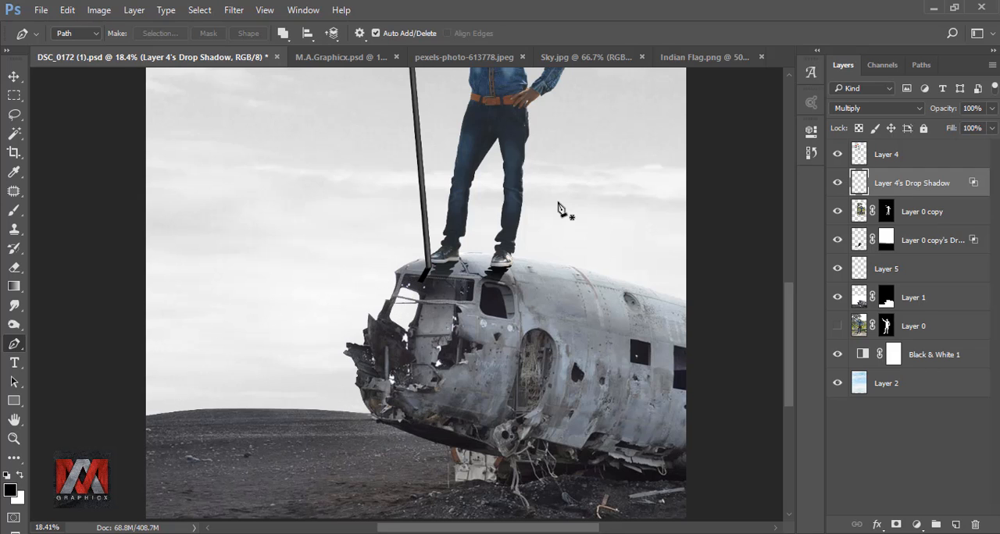
key(ctrl+0)
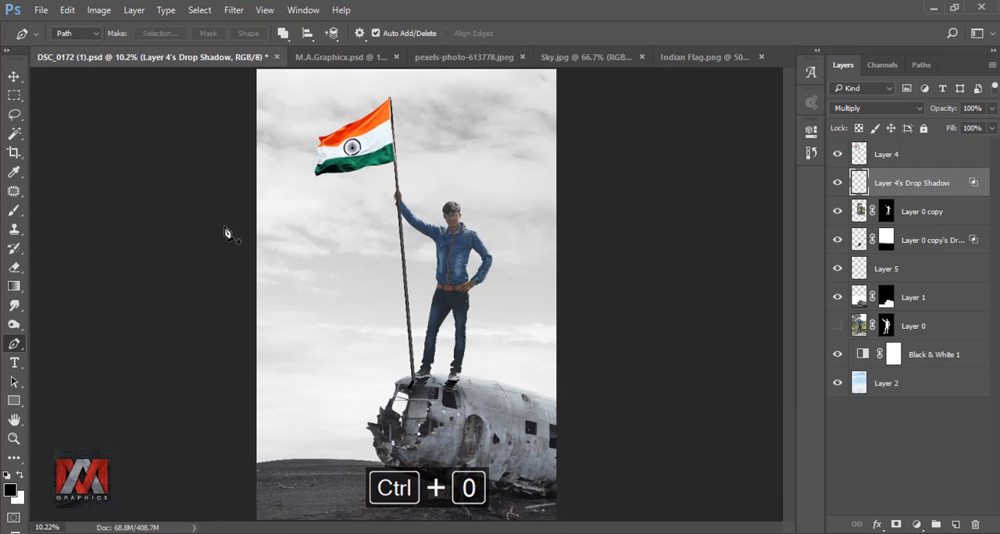
Step: Erase the lower tip of the pole's shadow with a soft 70-pixel eraser so it ends at the cockpit window frame
click(14, 268)
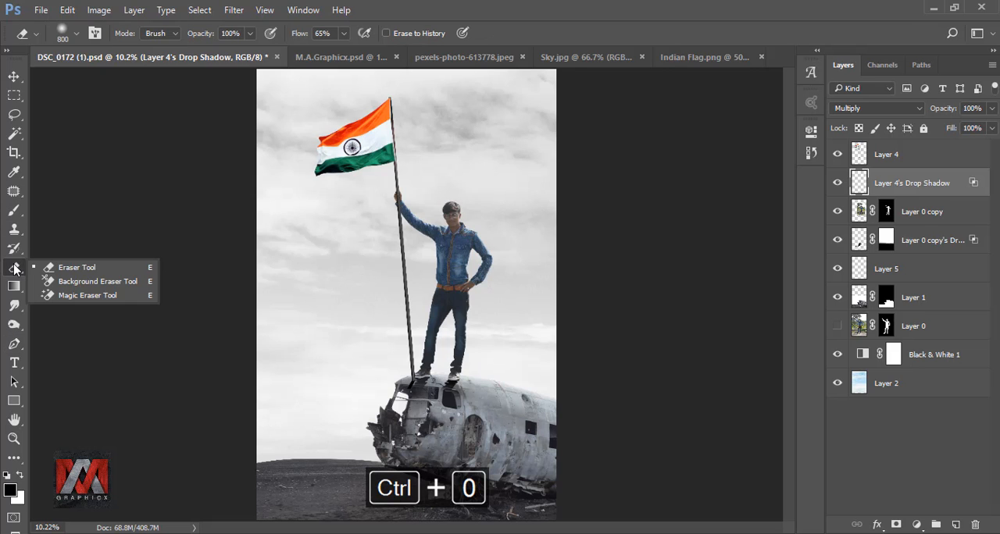
click(71, 267)
scroll(406, 399, up, 6)
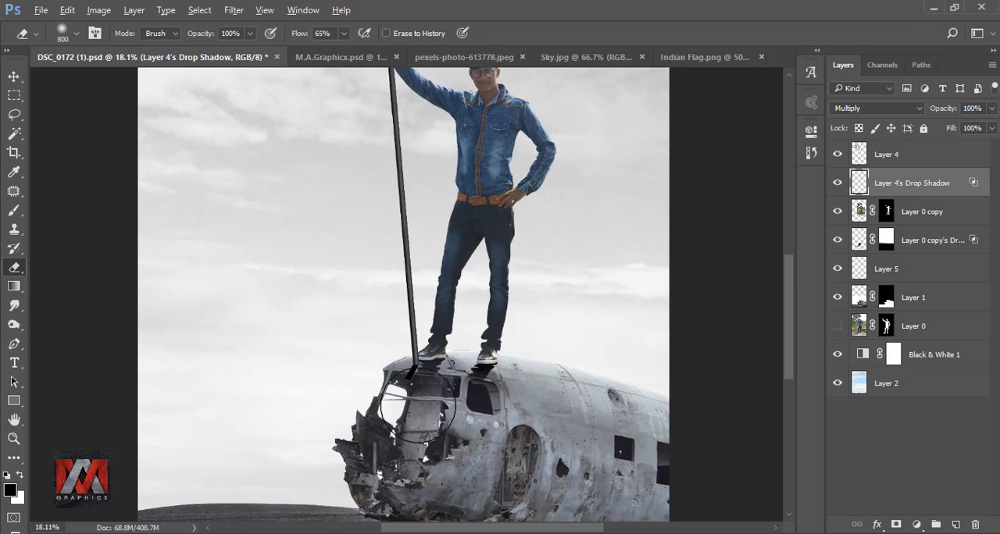
key(bracketleft)
key(bracketleft)
key(bracketleft)
key(bracketleft)
key(bracketleft)
key(bracketleft)
key(bracketleft)
key(bracketleft)
key(bracketleft)
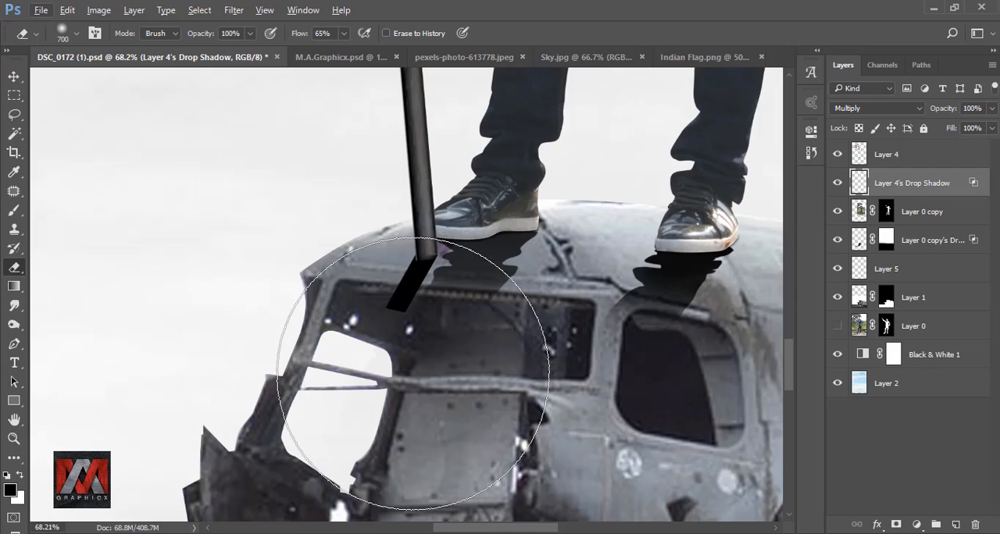
drag(387, 311, 421, 299)
key(bracketleft)
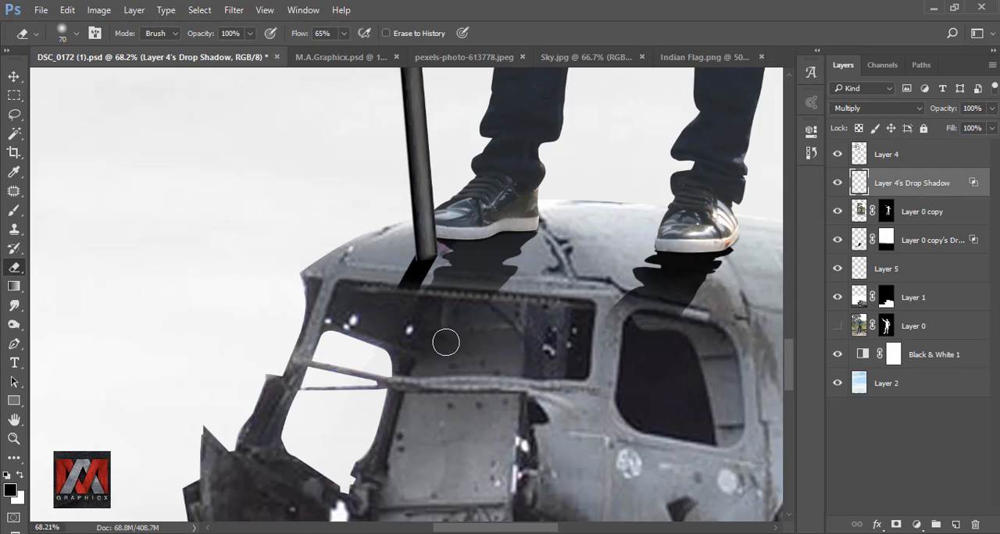
key(ctrl+minus)
key(ctrl+0)
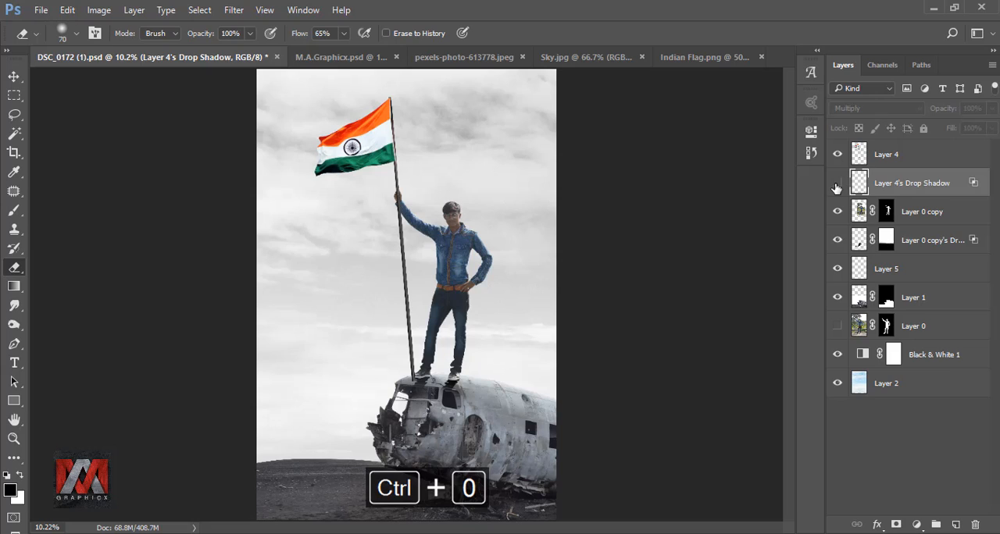
Step: Duplicate the visible man layer, Layer 0 copy, together with its mask
click(859, 155)
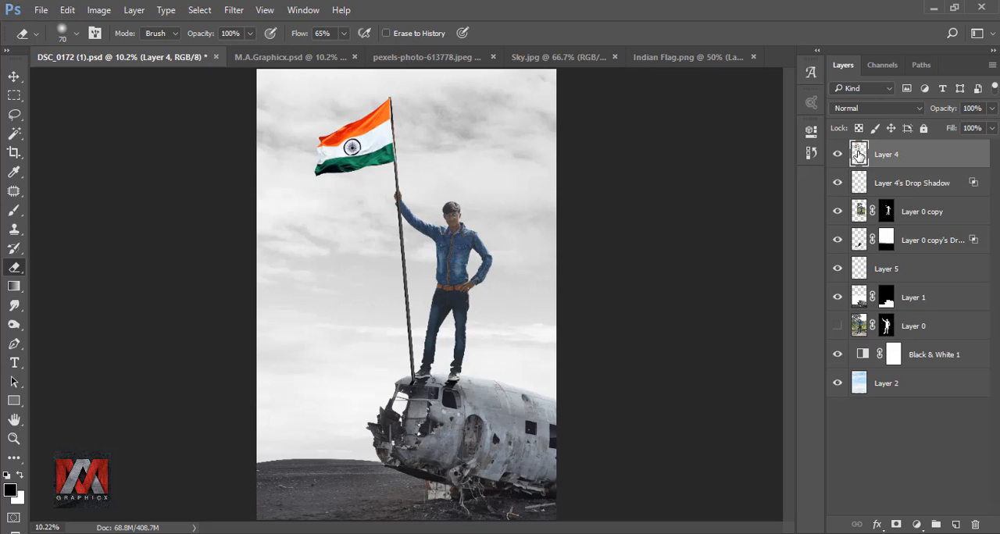
click(858, 212)
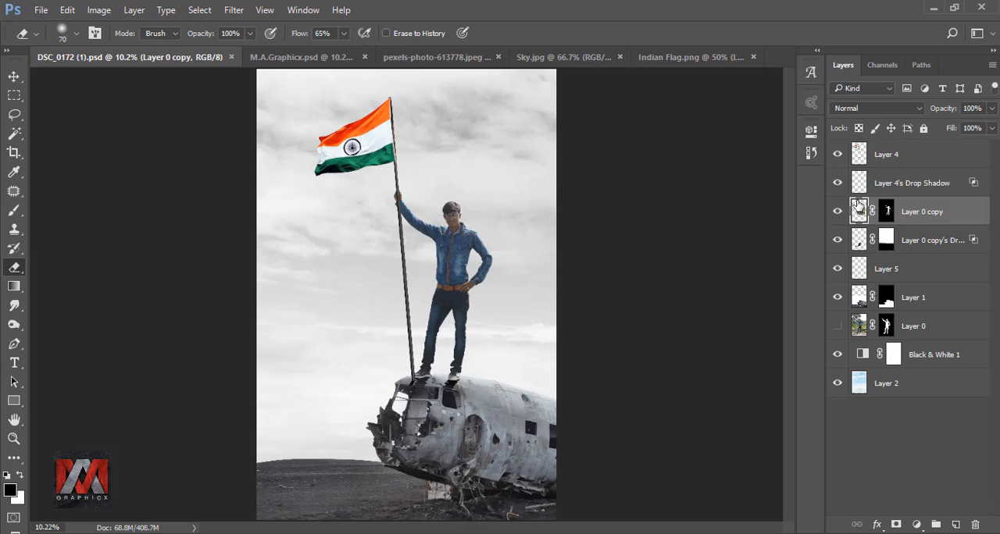
key(ctrl+j)
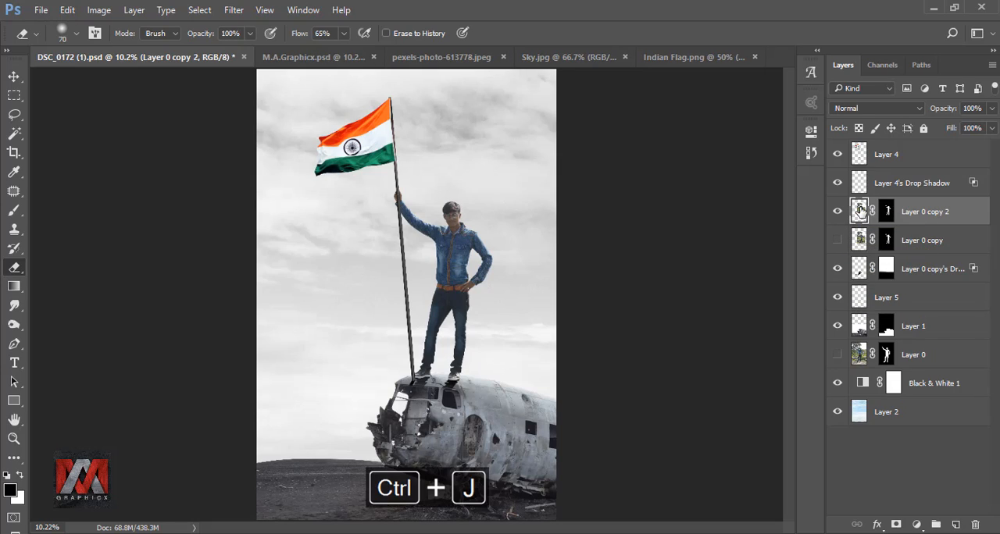
Step: In Camera Raw, set the duplicate's Exposure +0.90, Contrast +18, Highlights +56, Shadows +28, Whites +25, Blacks +18 and Vibrance +44
click(238, 11)
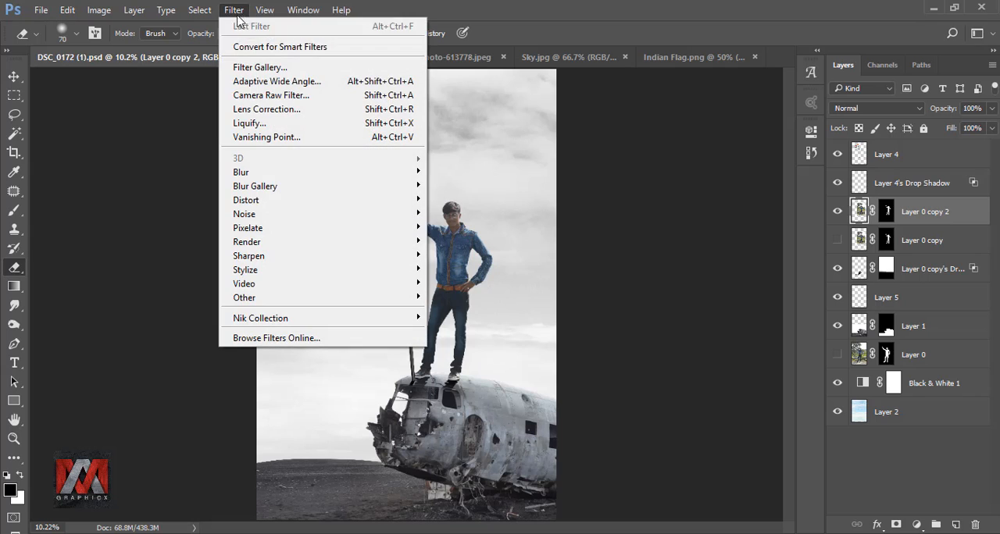
click(262, 95)
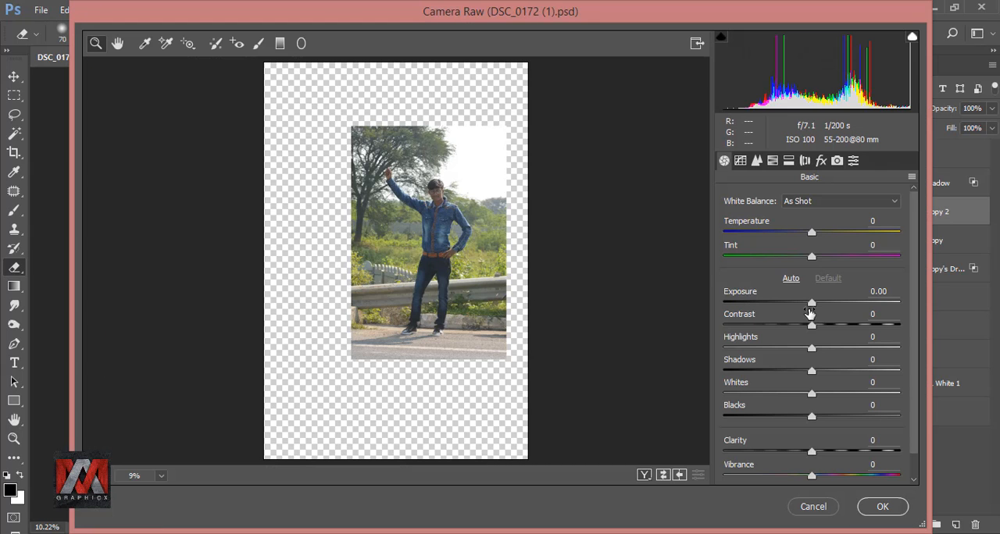
drag(812, 304, 861, 350)
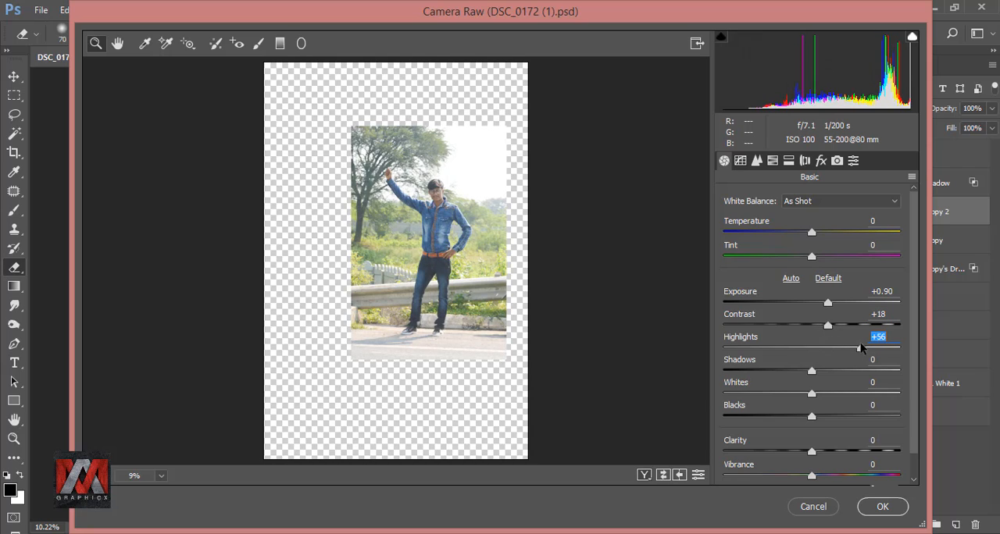
drag(810, 374, 830, 420)
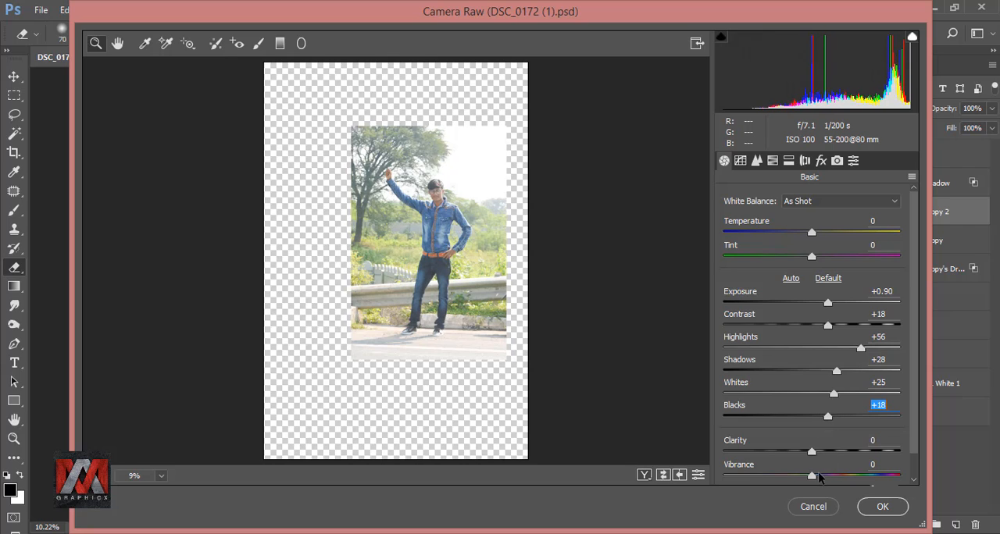
drag(813, 479, 852, 480)
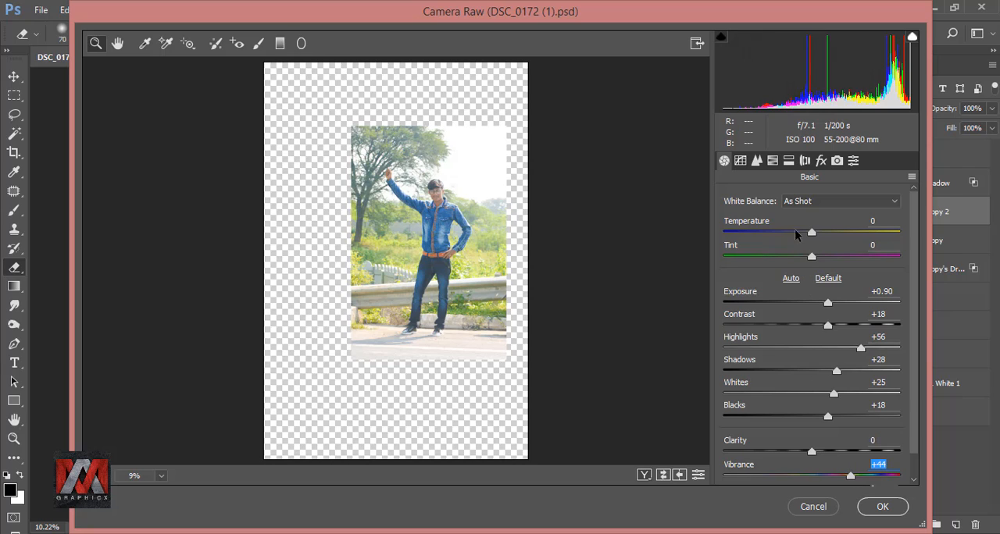
Step: Raise the Blues saturation to +27, apply the Camera Raw filter, and compare the man with and without it
click(773, 161)
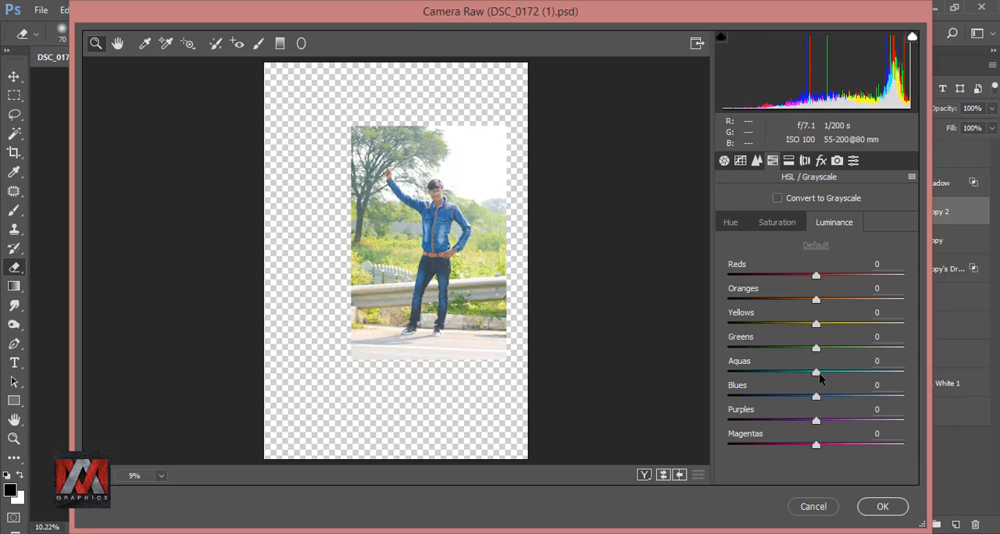
drag(817, 399, 842, 401)
click(782, 224)
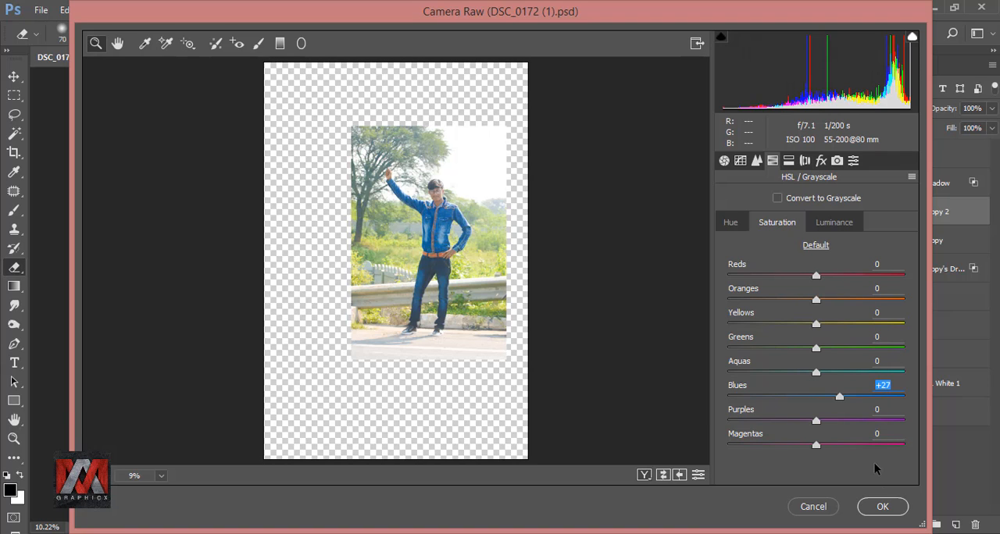
click(883, 506)
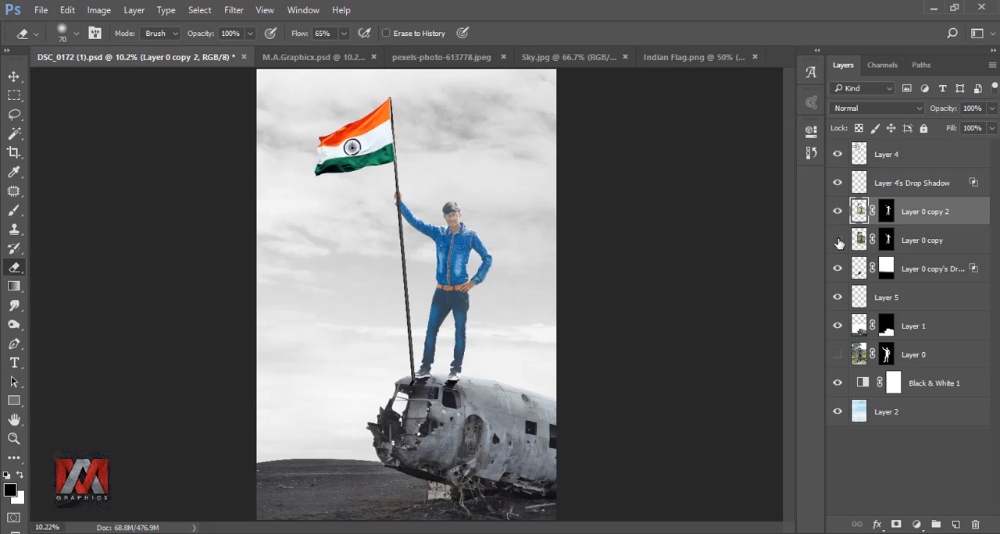
click(839, 211)
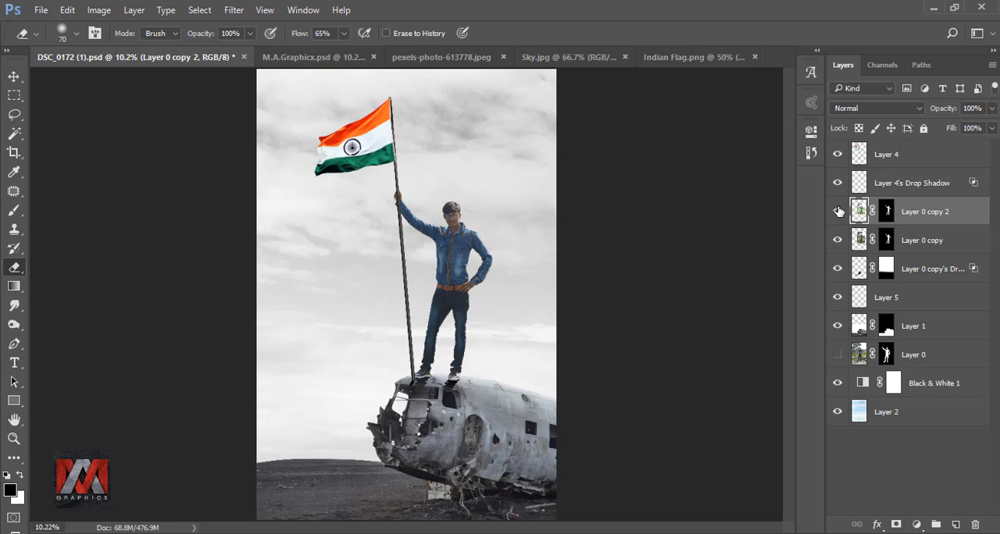
click(838, 210)
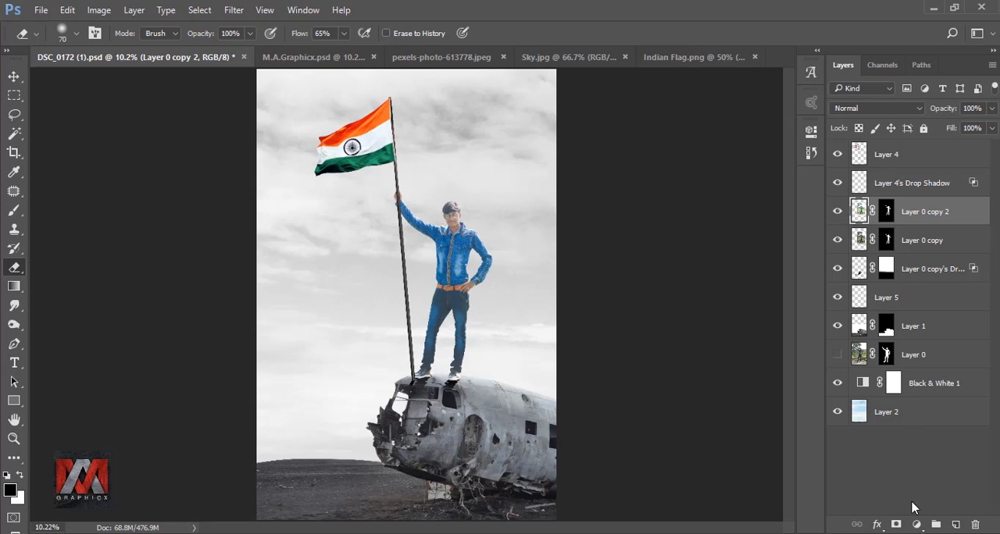
Step: Add a Curves adjustment clipped to Layer 0 copy 2, lower its white point to darken the man, and compare the effect
click(915, 525)
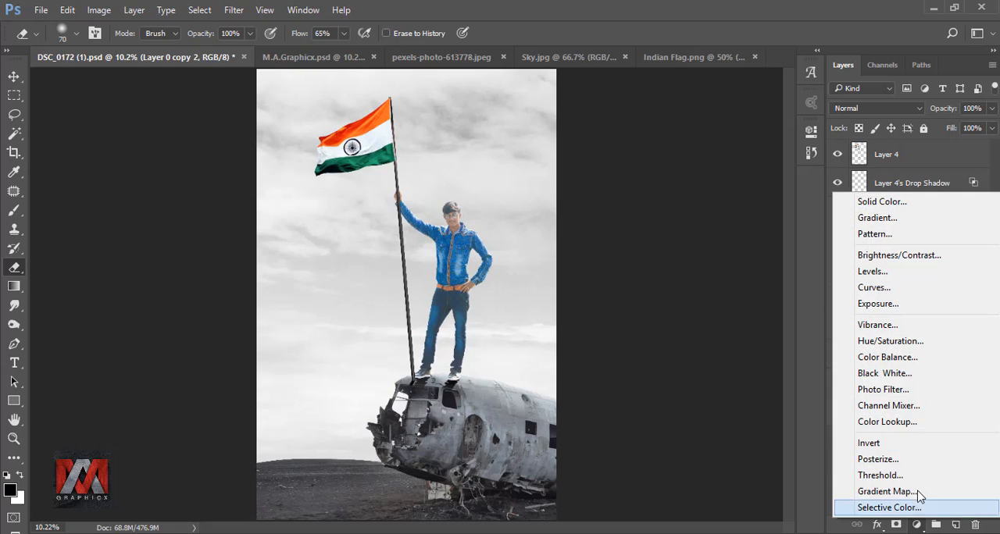
click(894, 289)
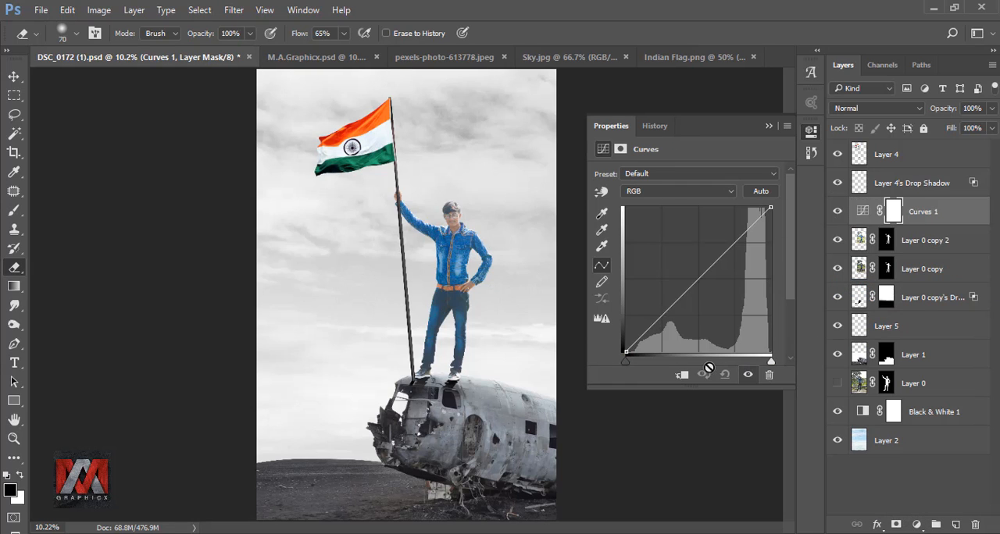
click(683, 378)
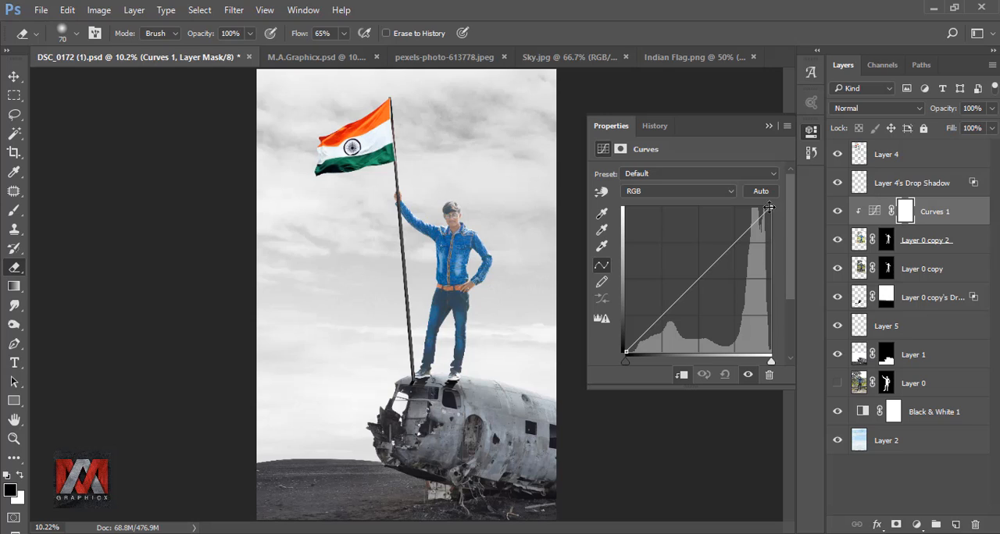
drag(769, 207, 770, 236)
click(769, 126)
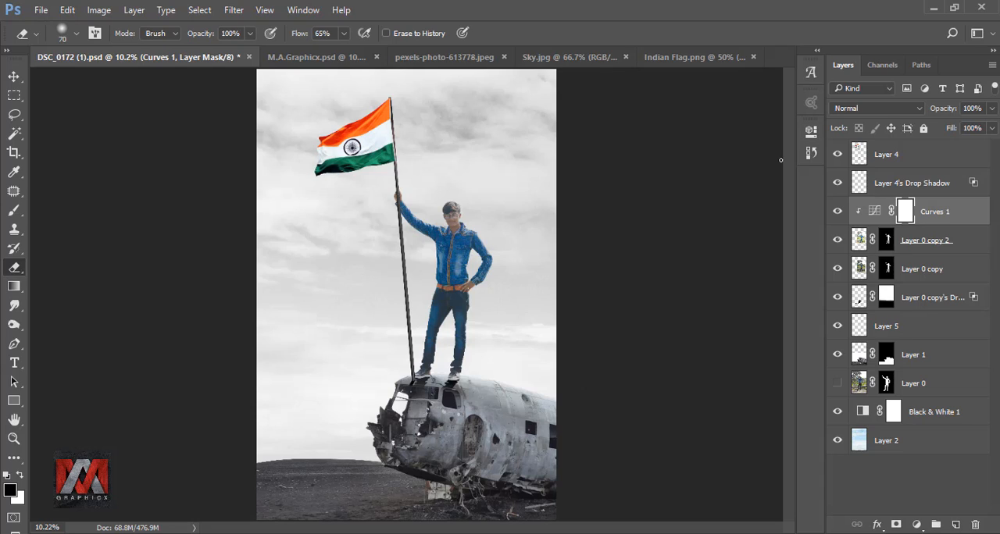
click(837, 212)
click(837, 212)
Step: Paint black at 54% brush opacity on the Curves mask along the man's arms, face and shoulders, then compare the result
click(14, 211)
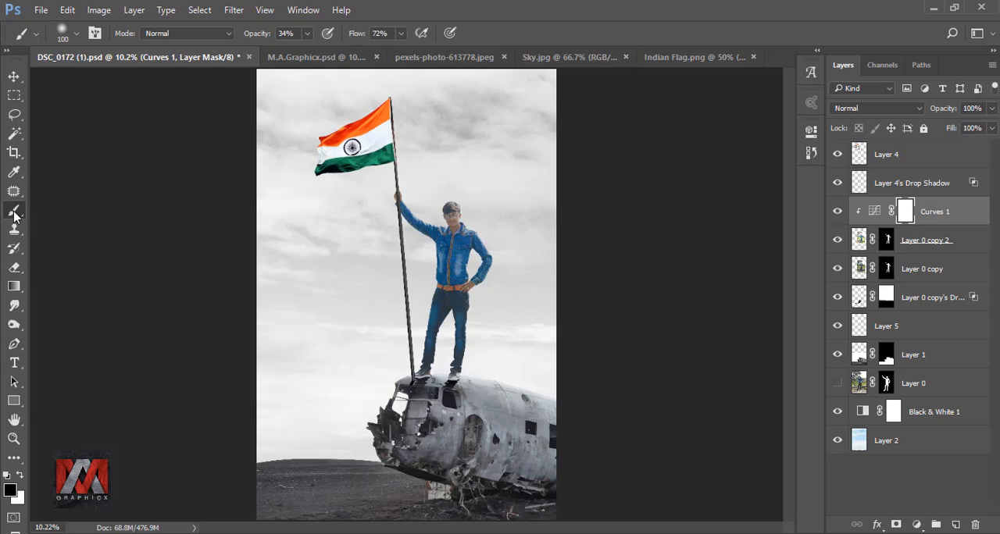
click(307, 36)
drag(308, 50, 321, 50)
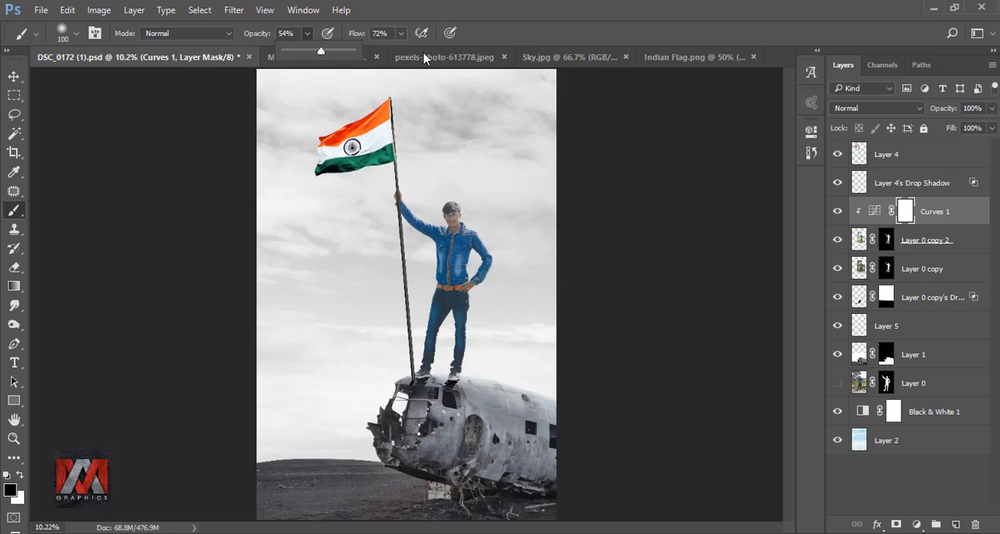
click(514, 34)
scroll(521, 300, up, 5)
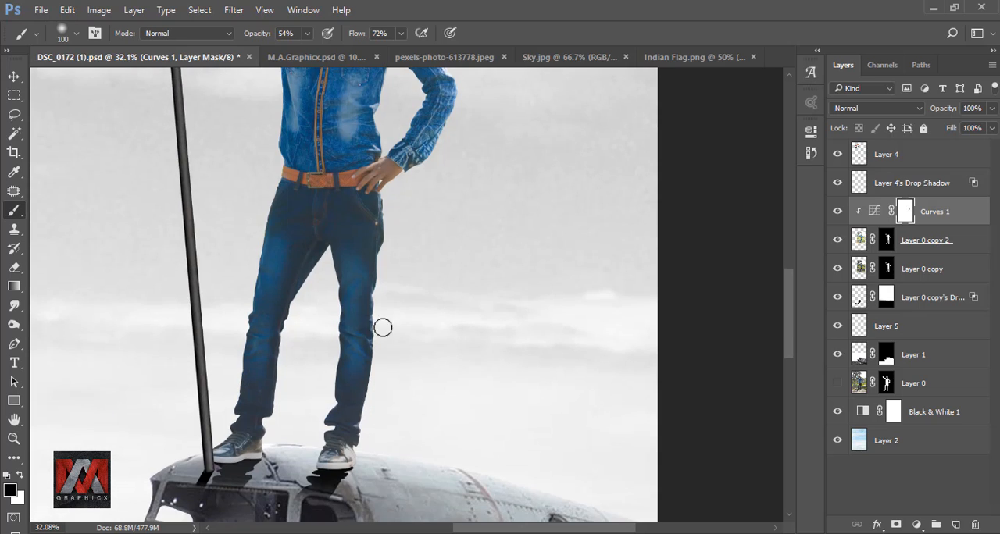
scroll(422, 297, down, 3)
drag(402, 149, 422, 384)
drag(377, 164, 379, 236)
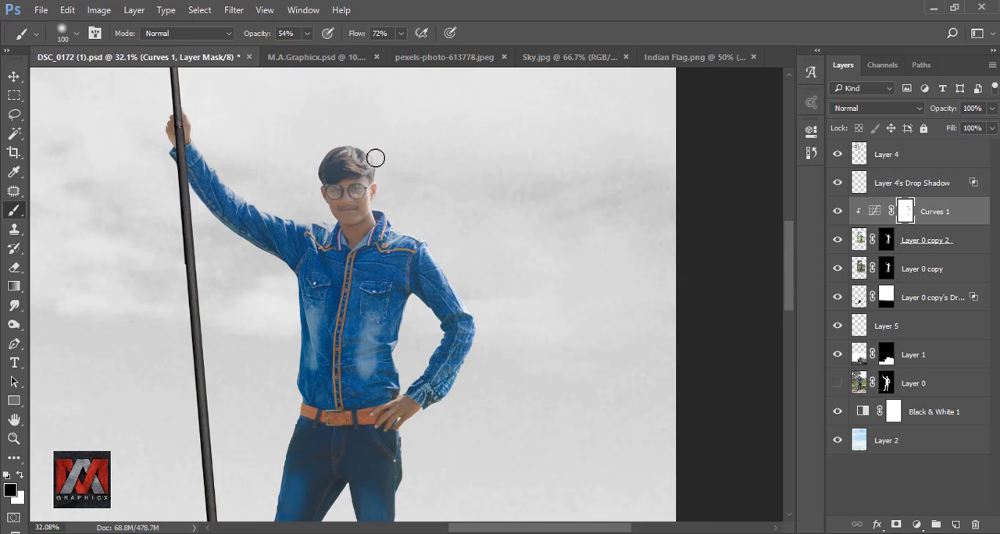
mouse_move(223, 163)
mouse_down()
mouse_move(256, 171)
mouse_move(331, 240)
mouse_up()
drag(335, 267, 300, 74)
mouse_move(322, 254)
mouse_down()
mouse_move(282, 426)
mouse_move(329, 285)
mouse_up()
scroll(364, 487, up, 5)
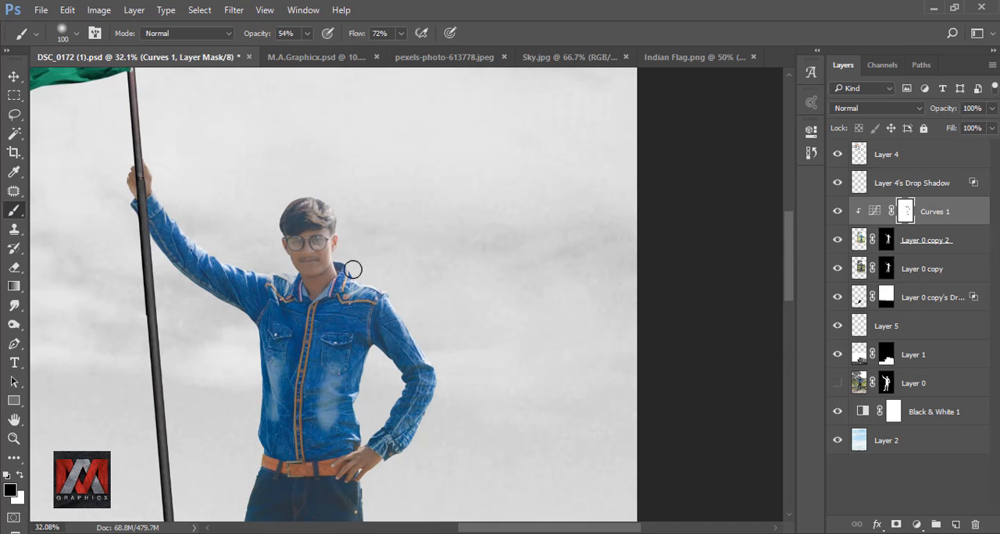
scroll(422, 211, down, 3)
scroll(421, 211, down, 1)
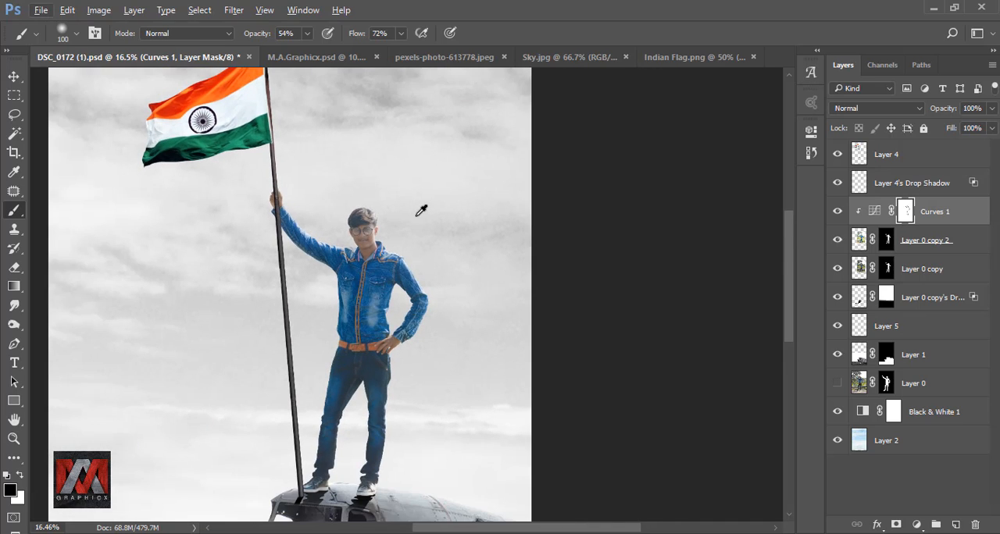
key(ctrl+0)
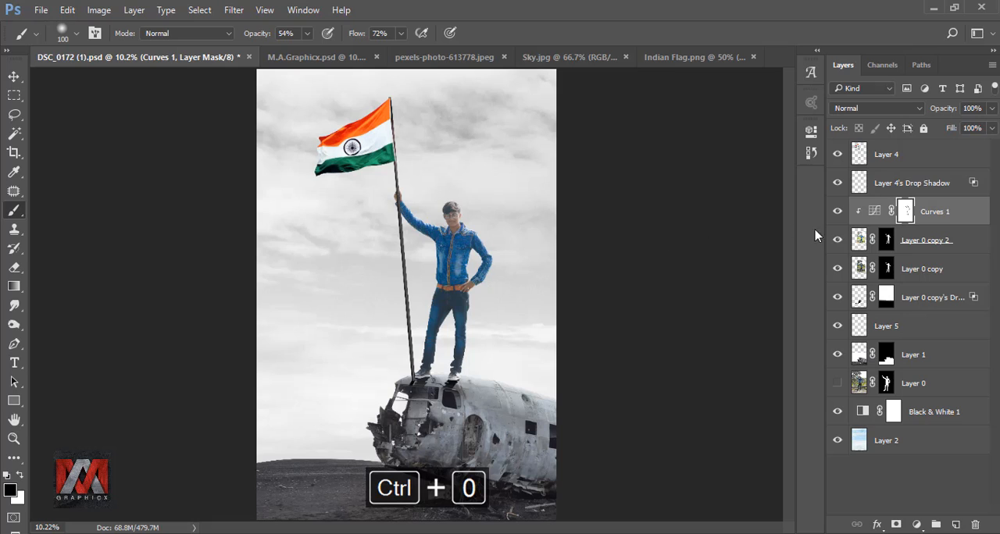
click(837, 212)
click(837, 212)
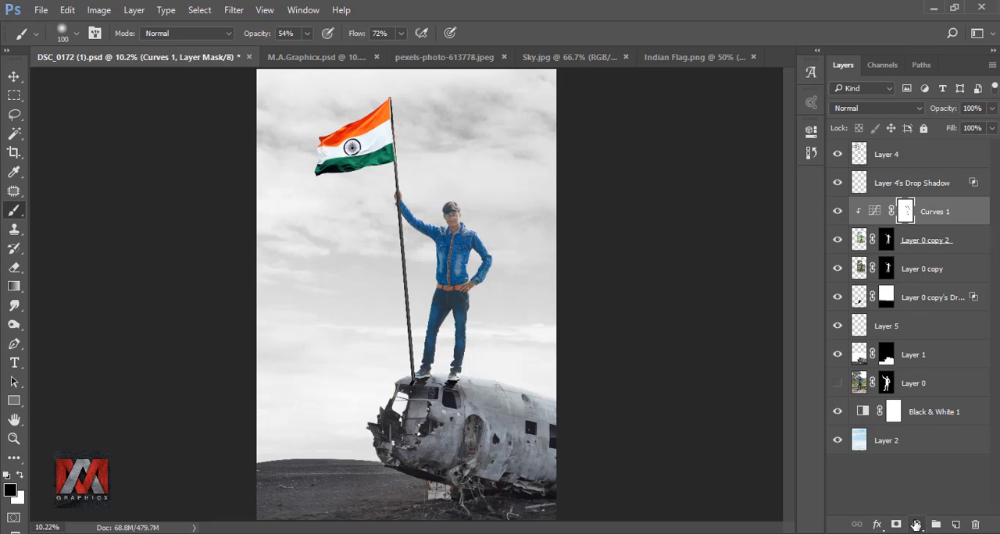
Step: Add a linear black-to-transparent Gradient Fill at 90° above Curves 1, reposition it over the image, and clip it to the man's layers
click(916, 524)
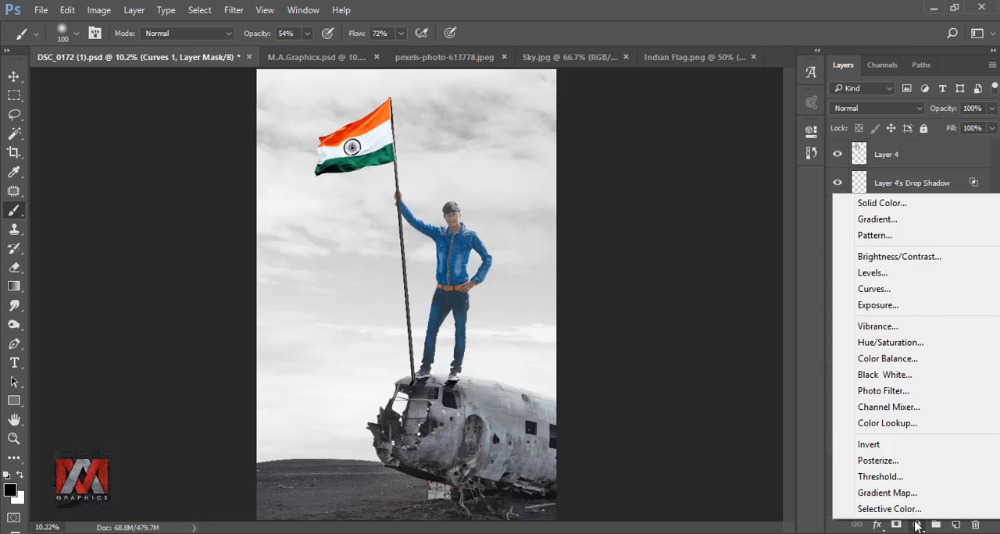
click(879, 219)
drag(504, 422, 503, 390)
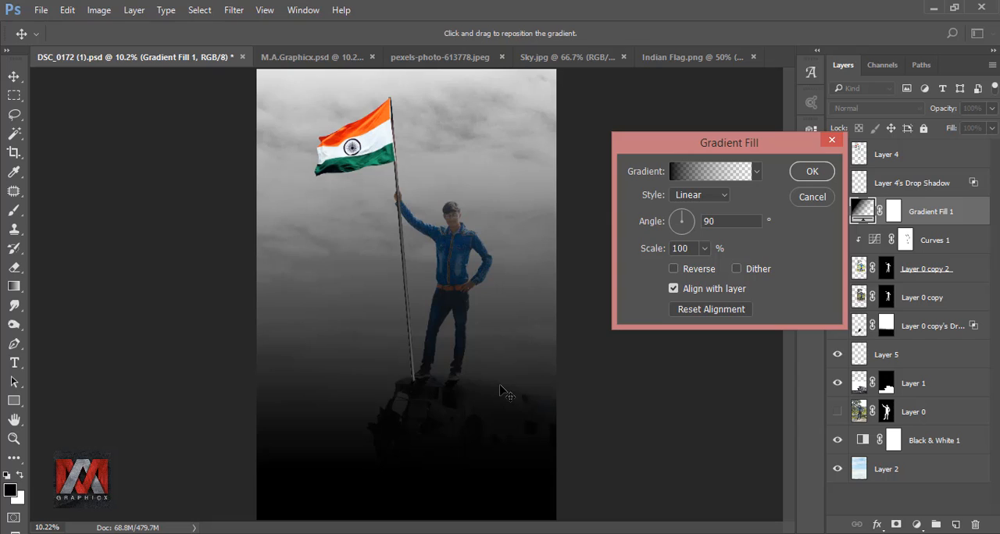
drag(504, 349, 508, 373)
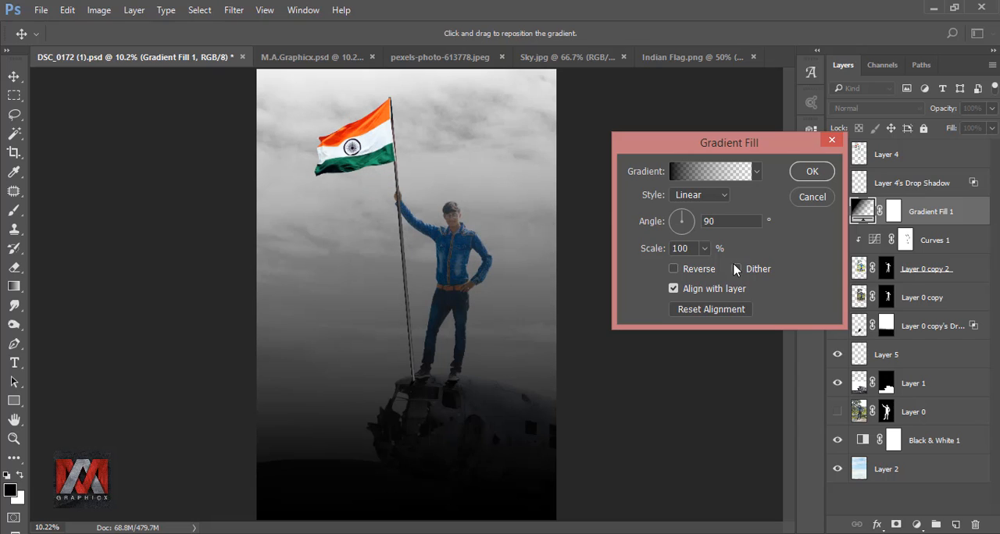
click(807, 175)
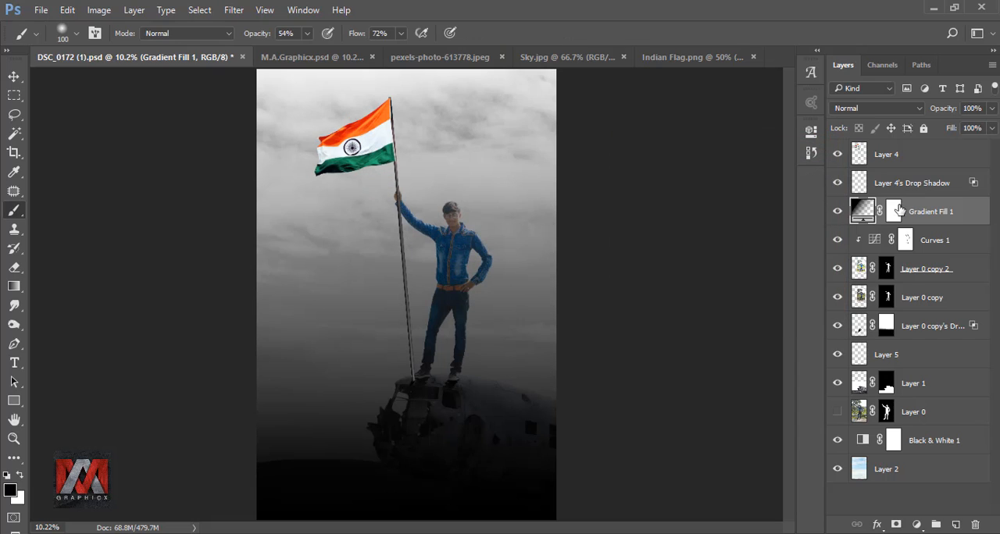
right_click(935, 215)
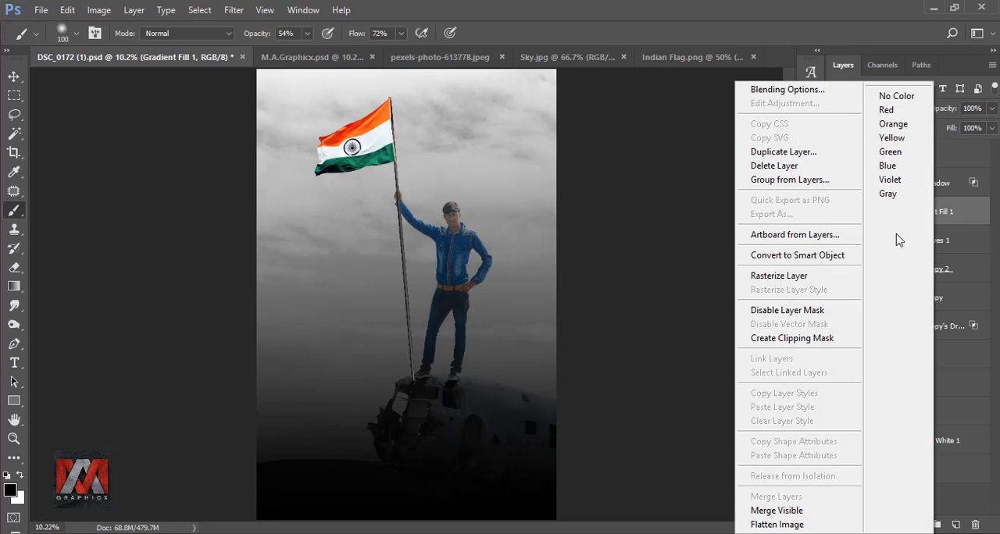
click(809, 340)
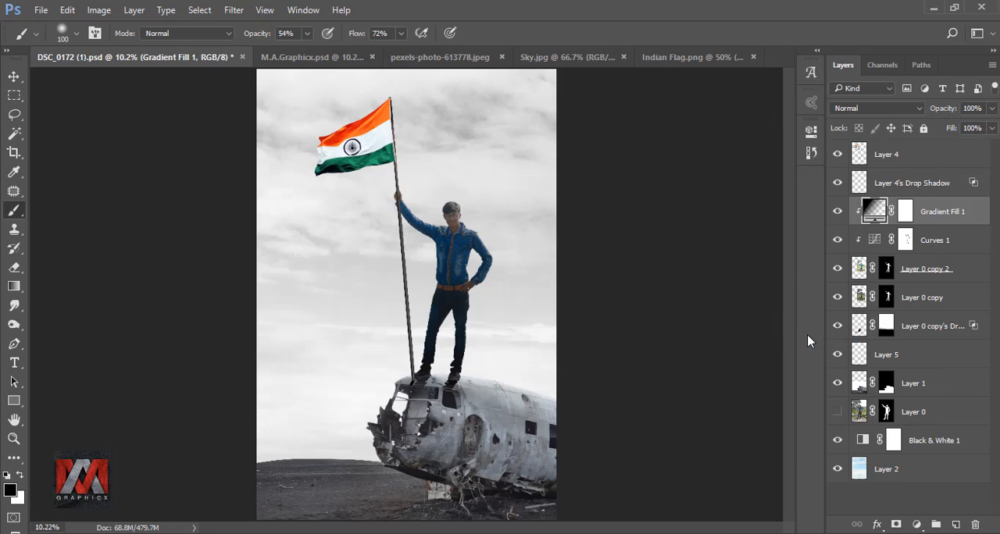
Step: Move the clipped gradient fill downward so it shades only the man's lower legs, then compare with and without it
double_click(874, 213)
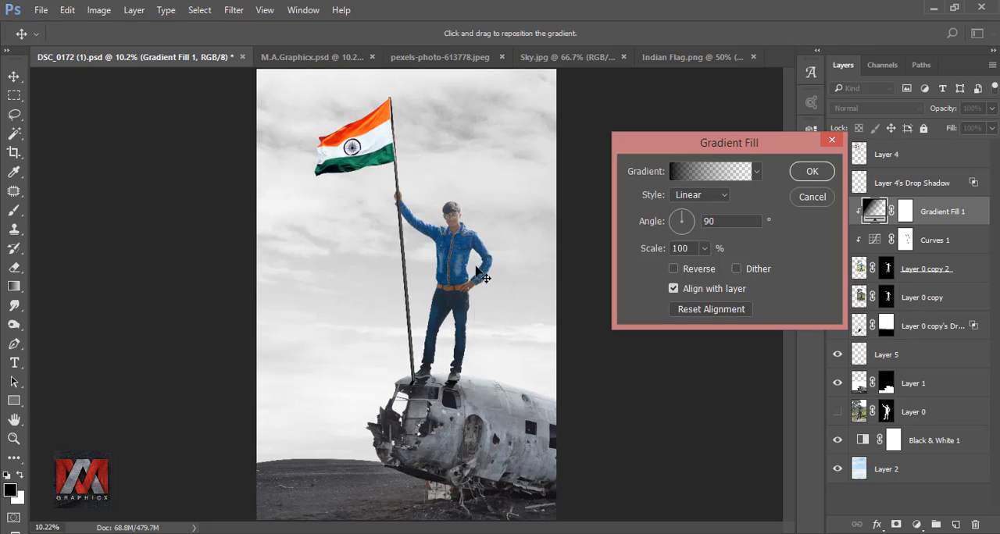
drag(477, 272, 475, 357)
click(802, 177)
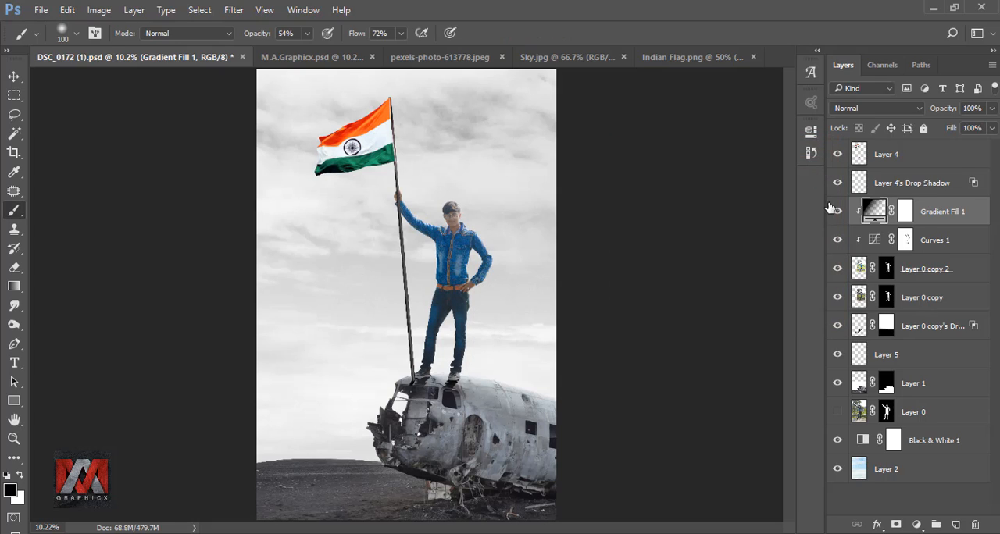
click(836, 213)
click(837, 214)
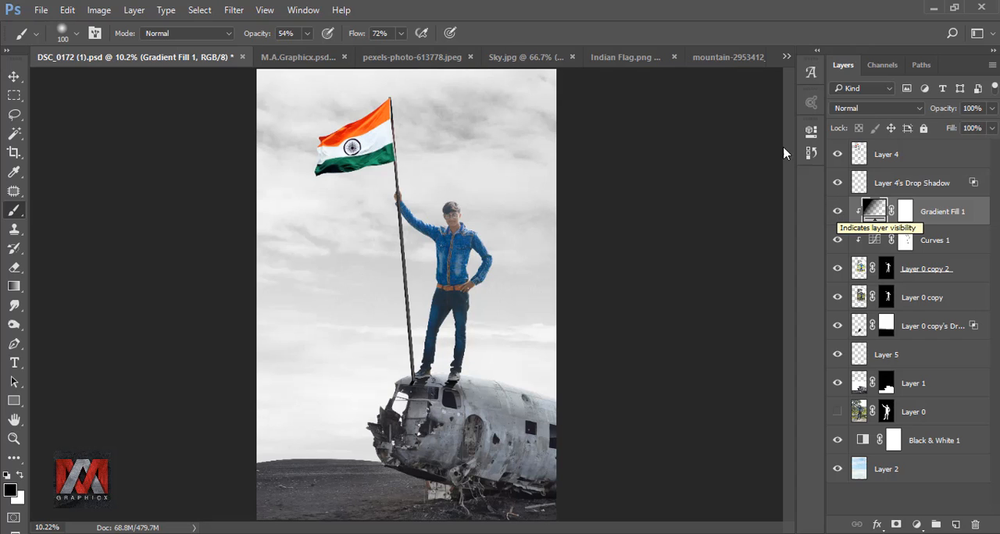
Step: Bring the mountain-2953412_1920.jpg image into the DSC_0172 (1).psd composite and place its layer directly below Black & White 1
click(720, 58)
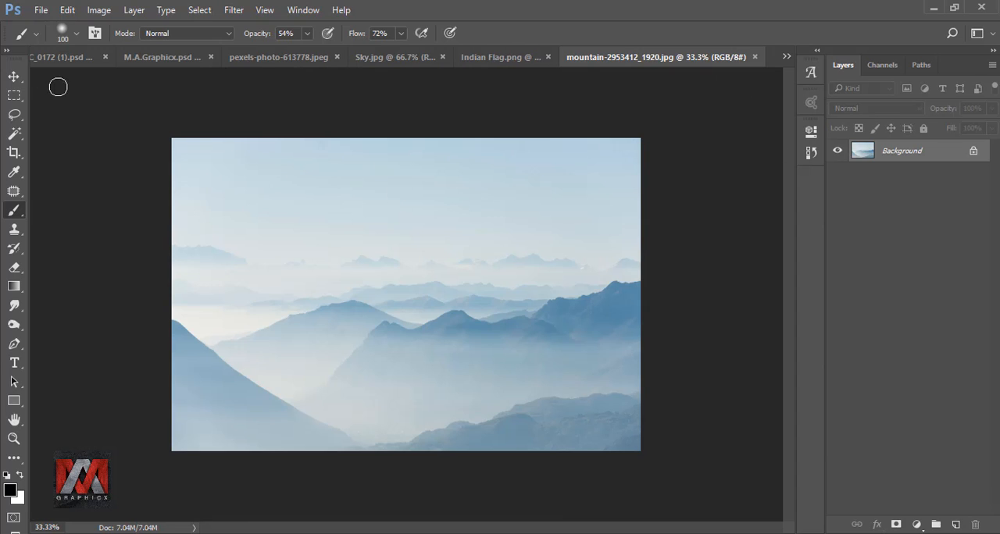
click(14, 76)
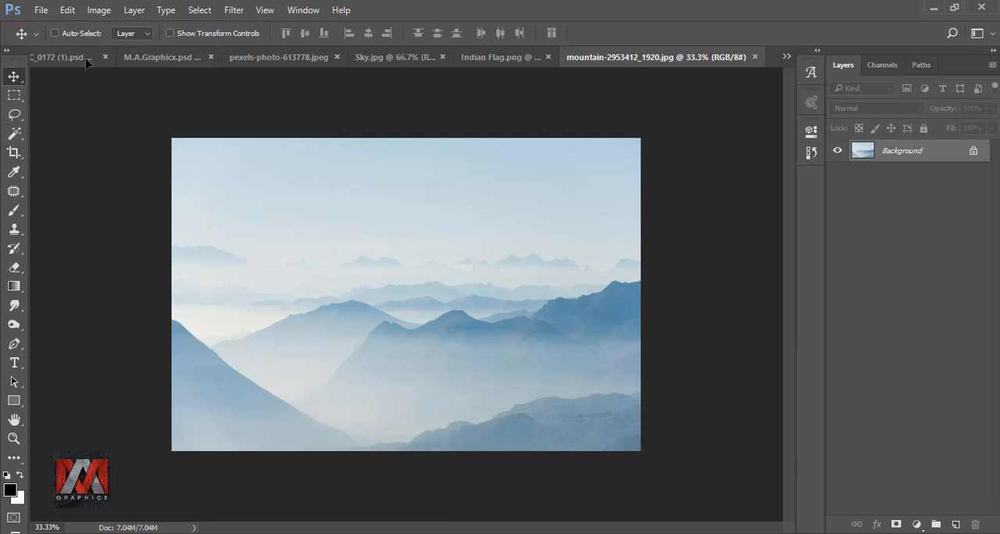
drag(87, 63, 414, 268)
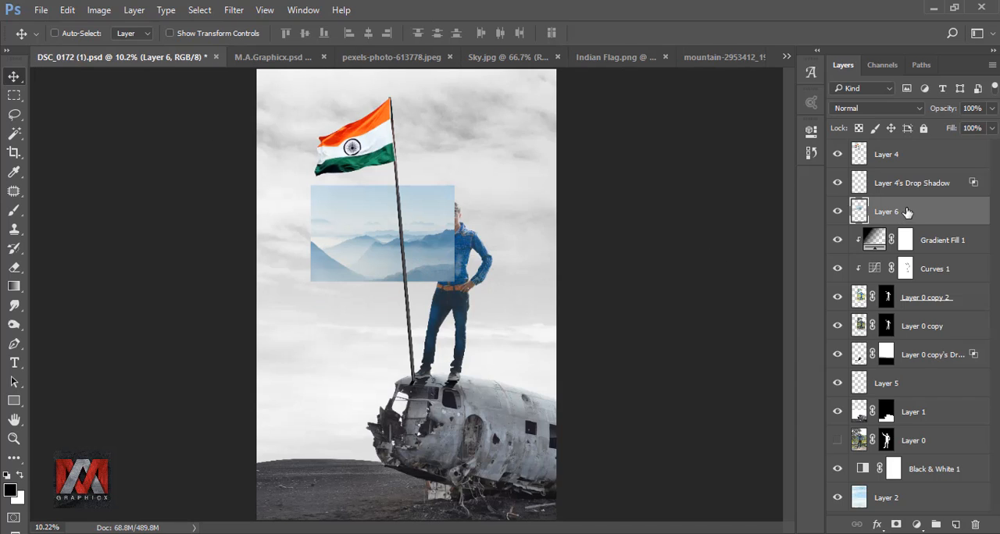
drag(906, 211, 863, 481)
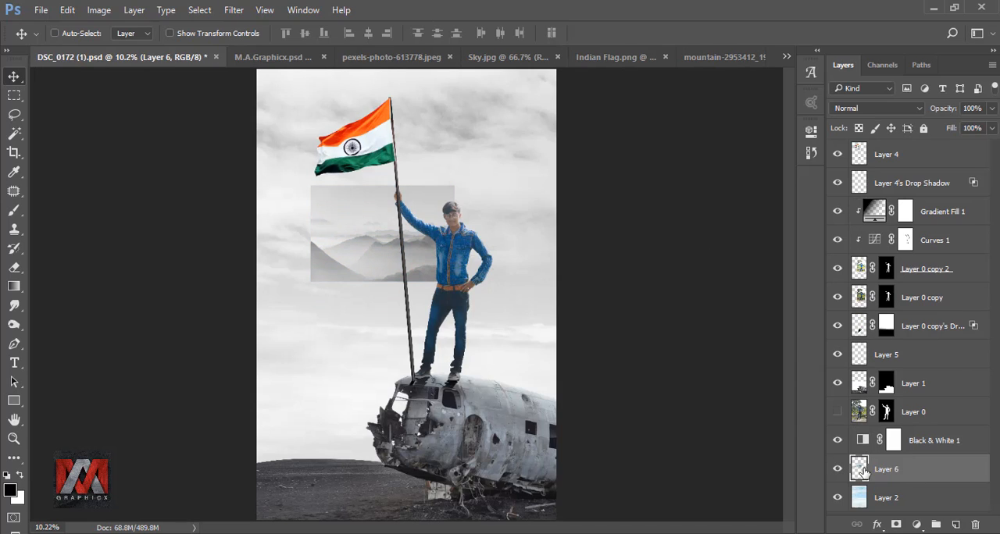
Step: Scale the mountain layer to 314%, flip it horizontally, position its peaks along the horizon behind the plane, and compare the effect
key(ctrl+t)
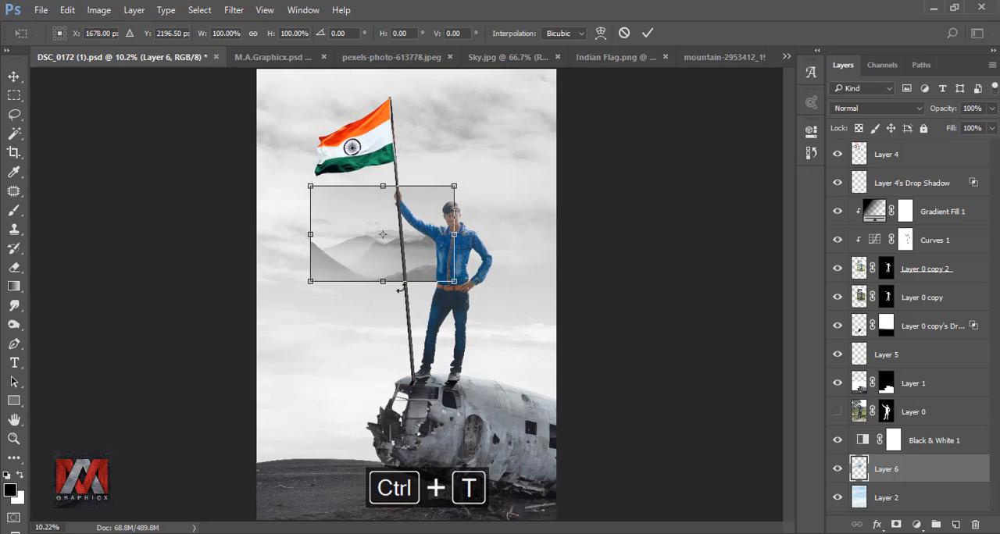
click(253, 33)
drag(201, 33, 375, 64)
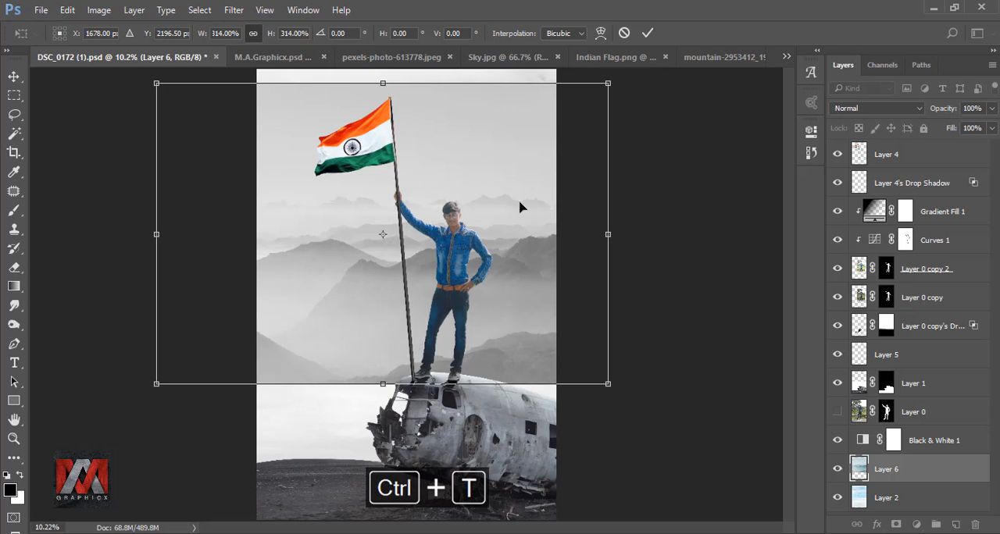
drag(518, 205, 521, 317)
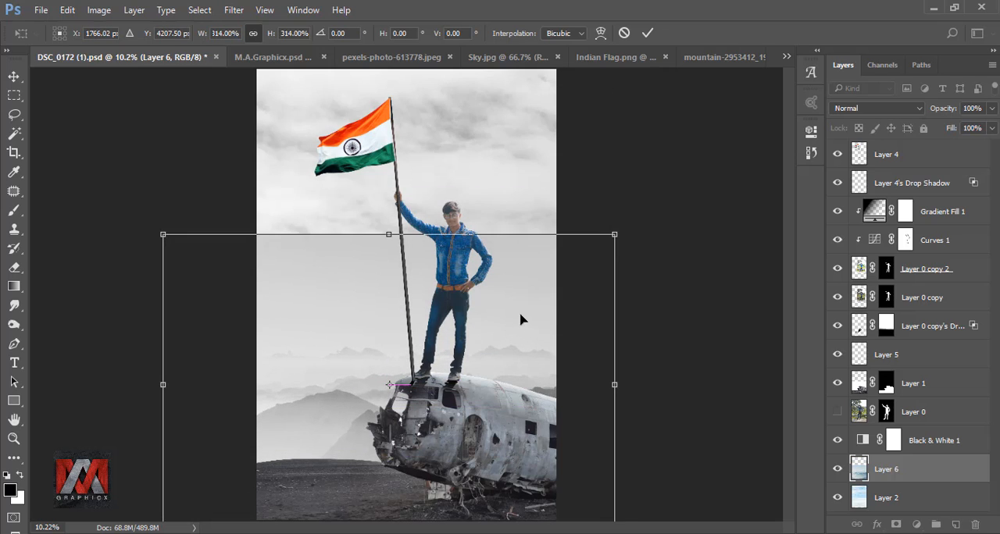
right_click(520, 313)
click(571, 282)
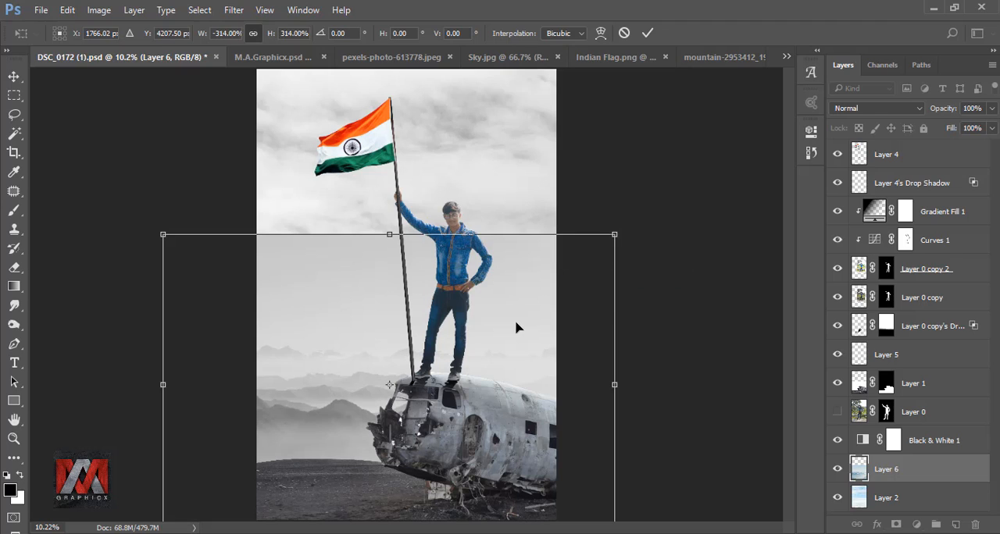
drag(521, 326, 527, 350)
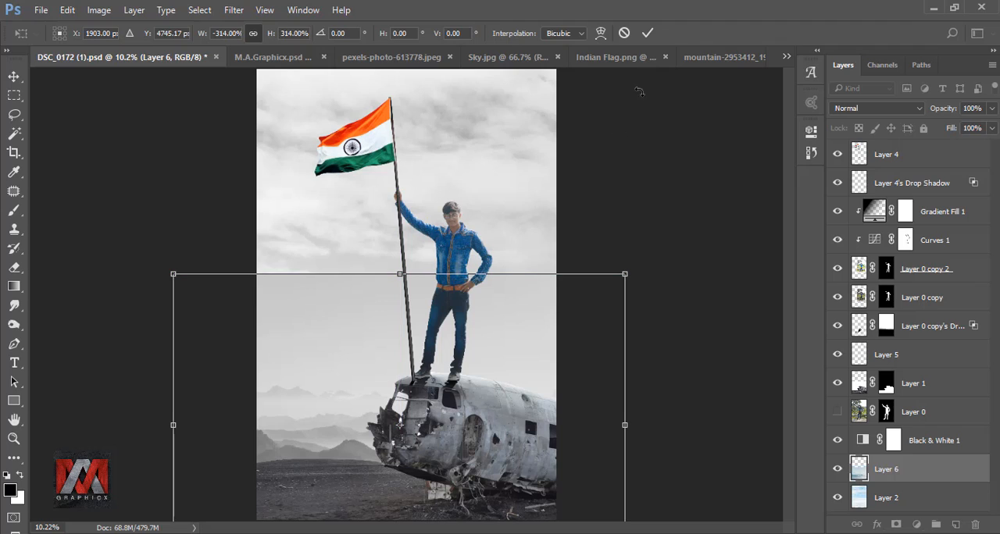
click(647, 33)
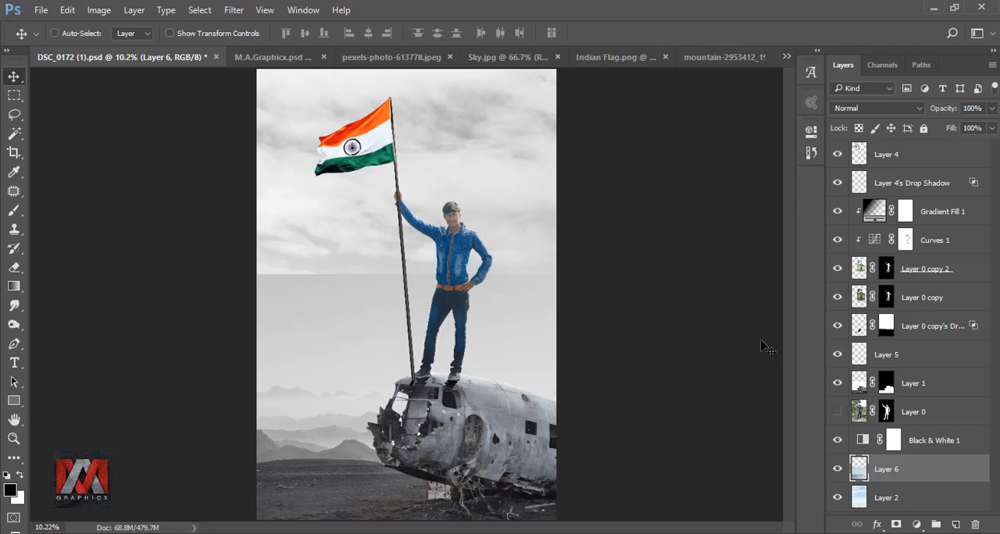
click(837, 472)
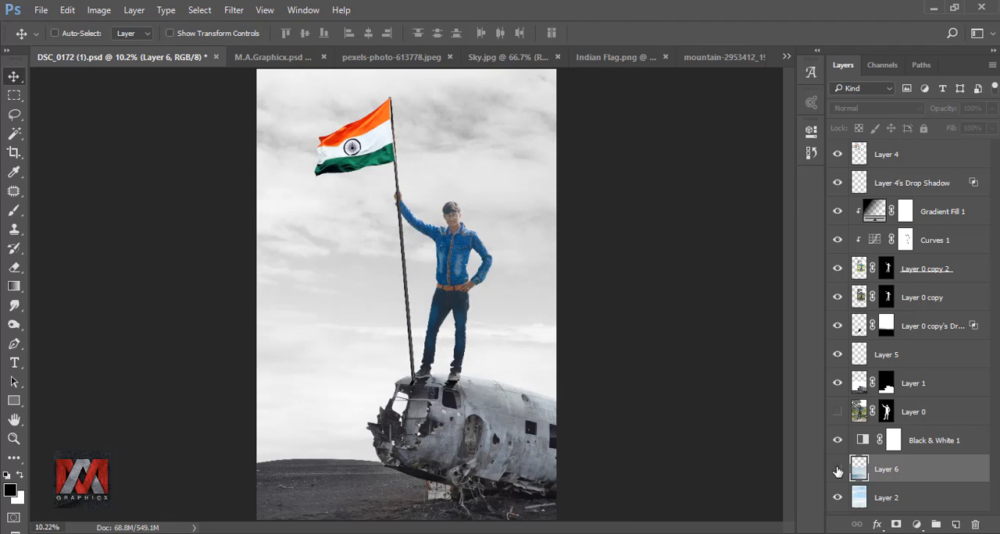
click(838, 472)
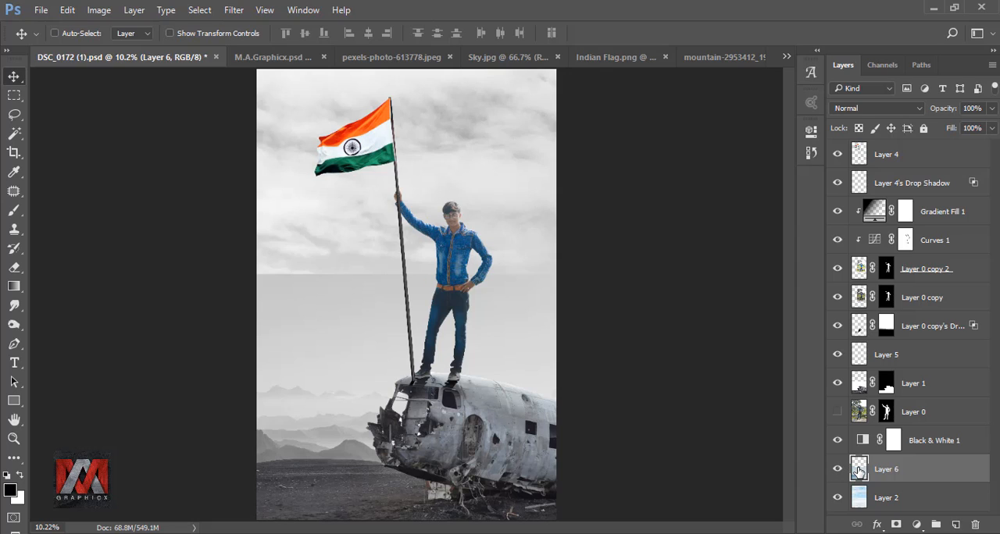
Step: Add a layer mask to Layer 6, fade out the mountain image's upper edge with vertical gradients, and compare the result
click(896, 524)
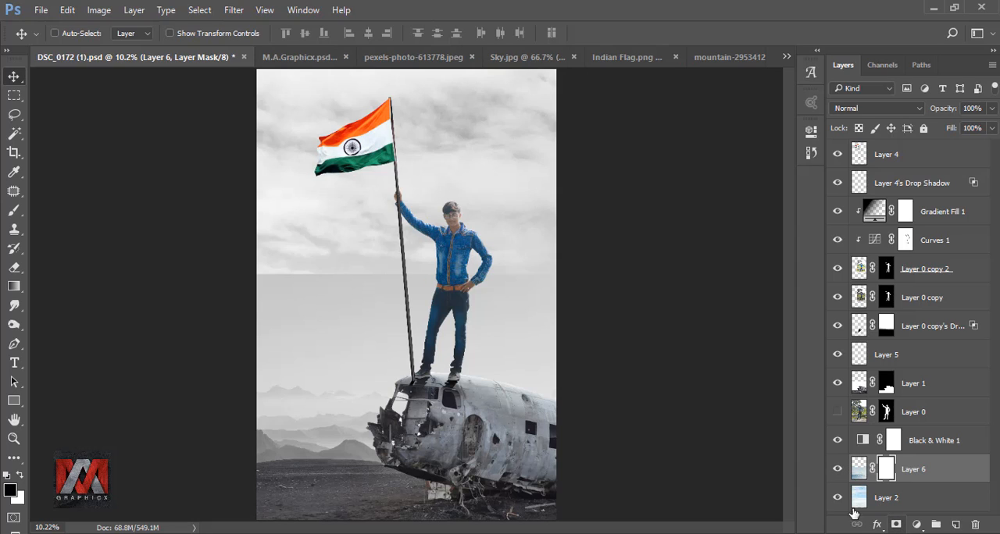
click(14, 286)
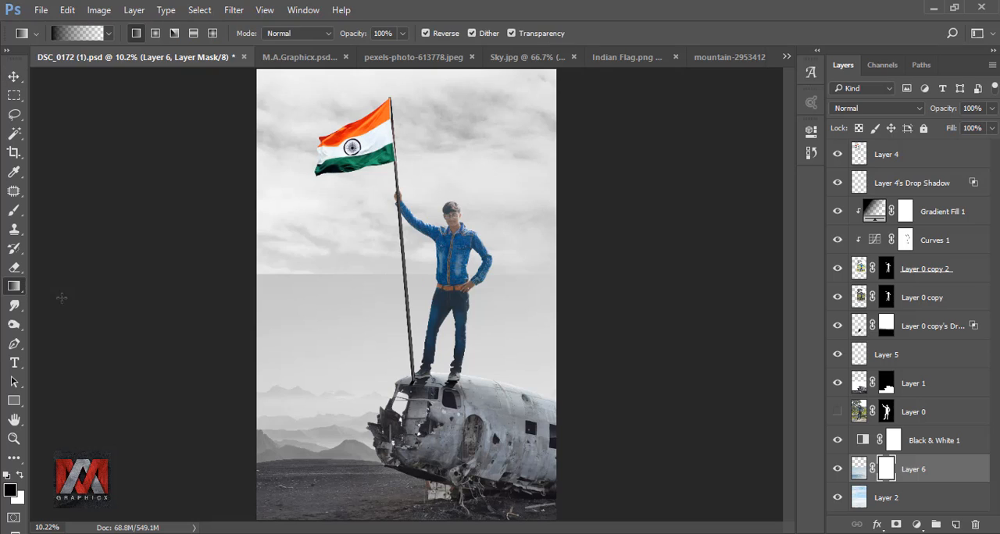
drag(362, 336, 361, 269)
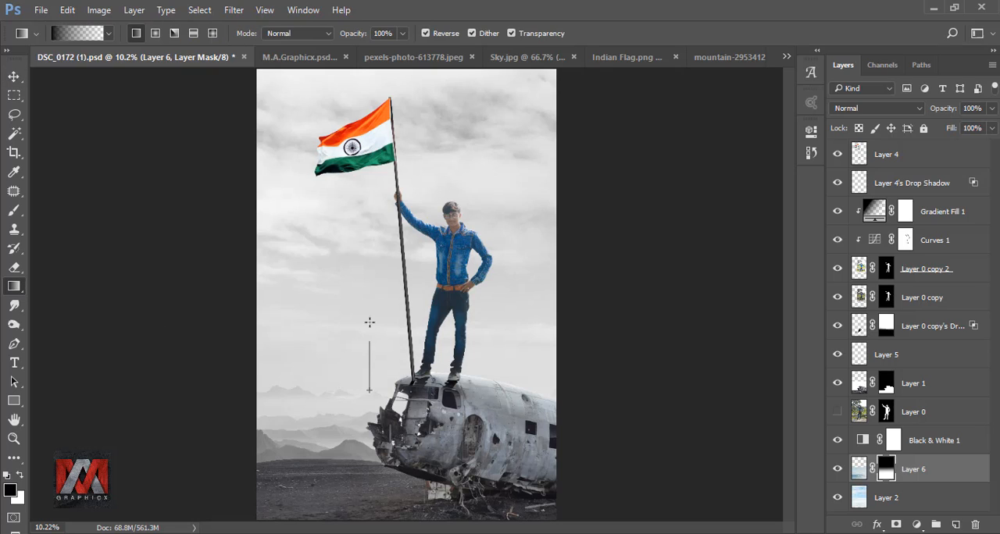
drag(369, 312, 370, 312)
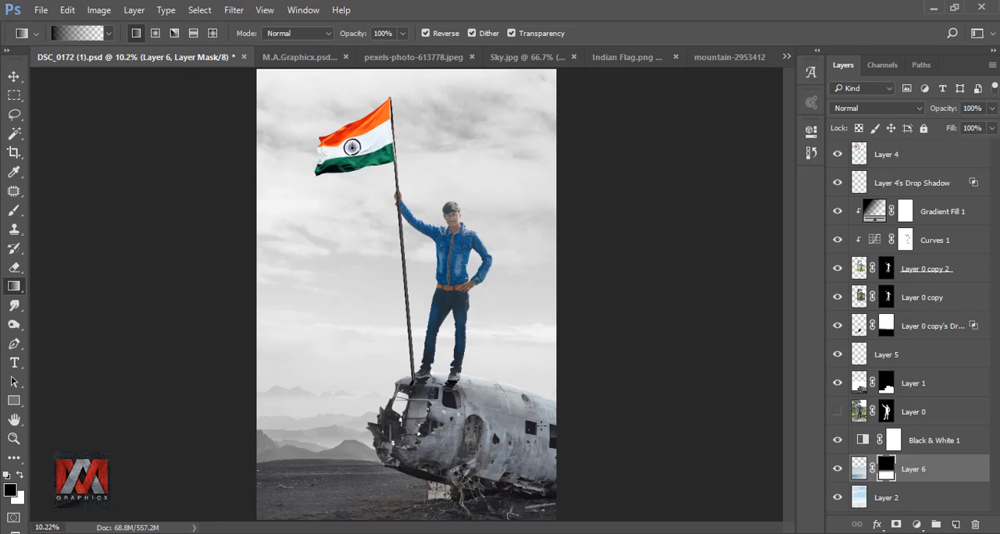
click(838, 469)
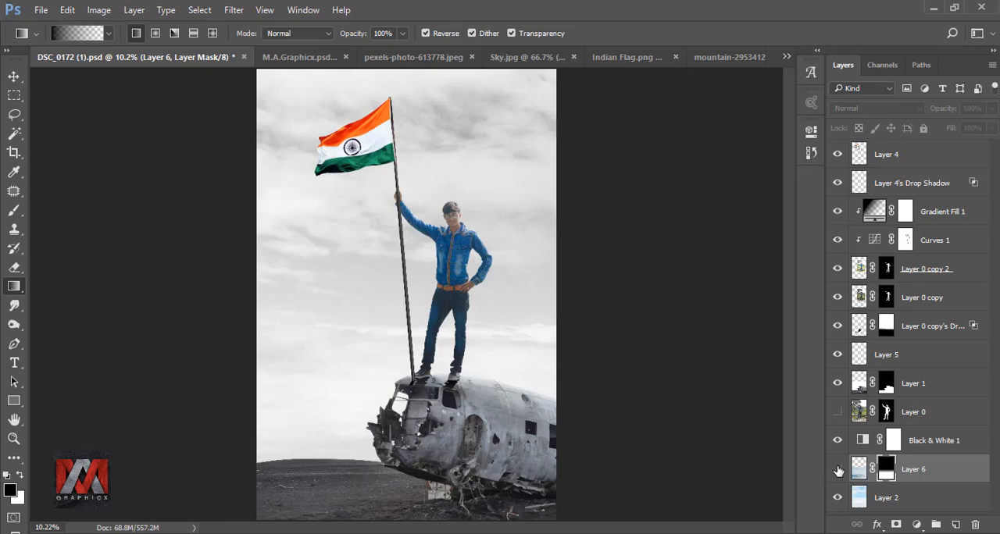
click(837, 470)
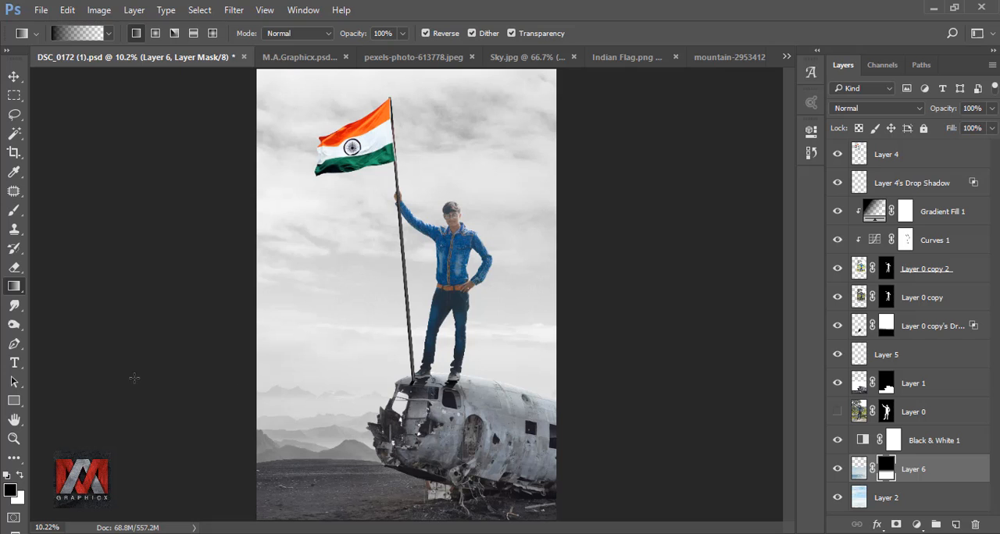
Step: Lower the opacity of Layer 4 to 26% to reveal the man's fingers behind the flagpole
click(15, 344)
scroll(406, 197, up, 3)
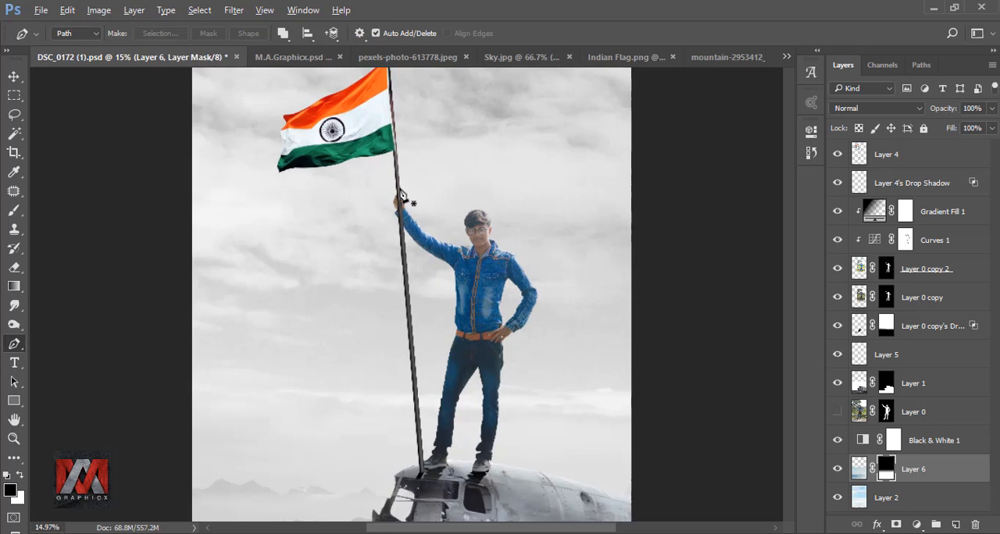
scroll(406, 195, up, 5)
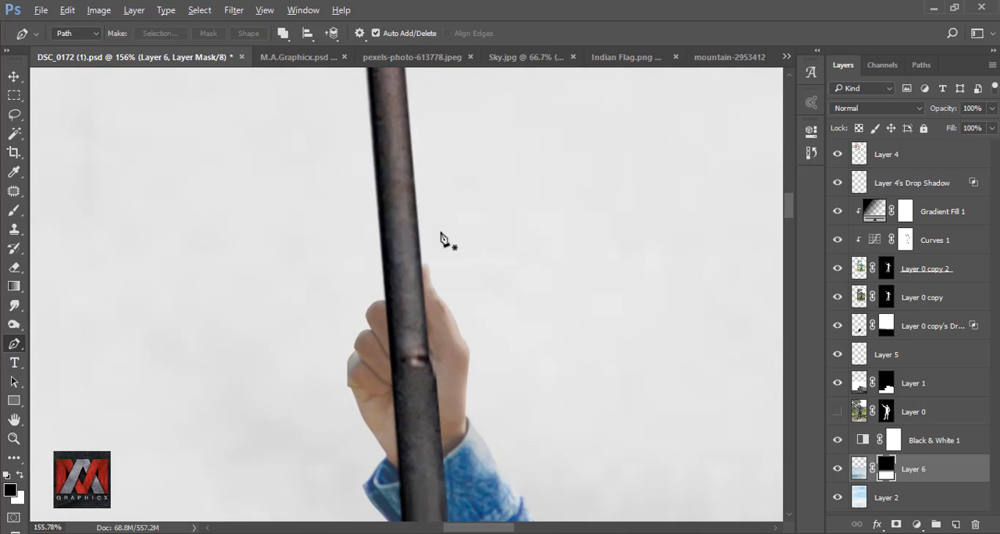
click(861, 159)
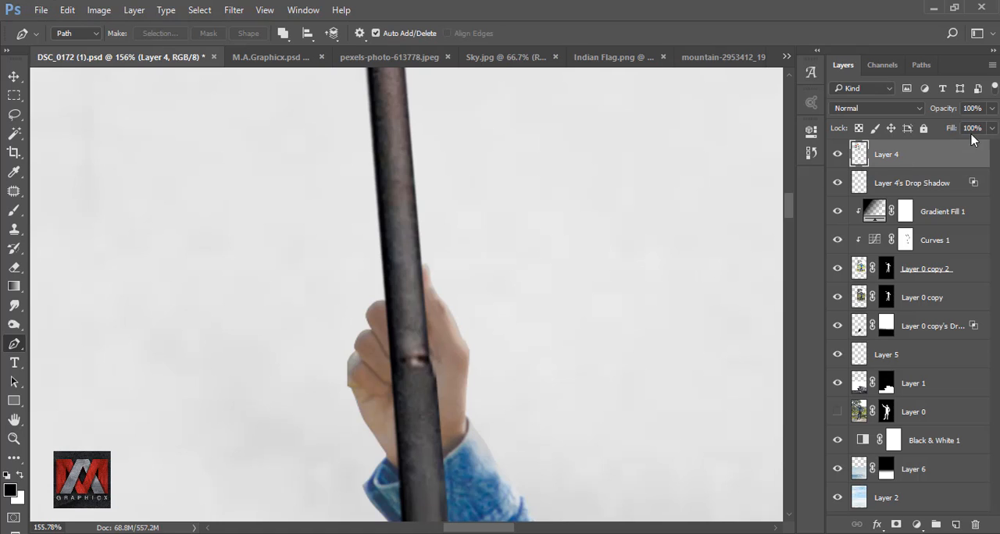
click(993, 109)
drag(942, 128, 941, 128)
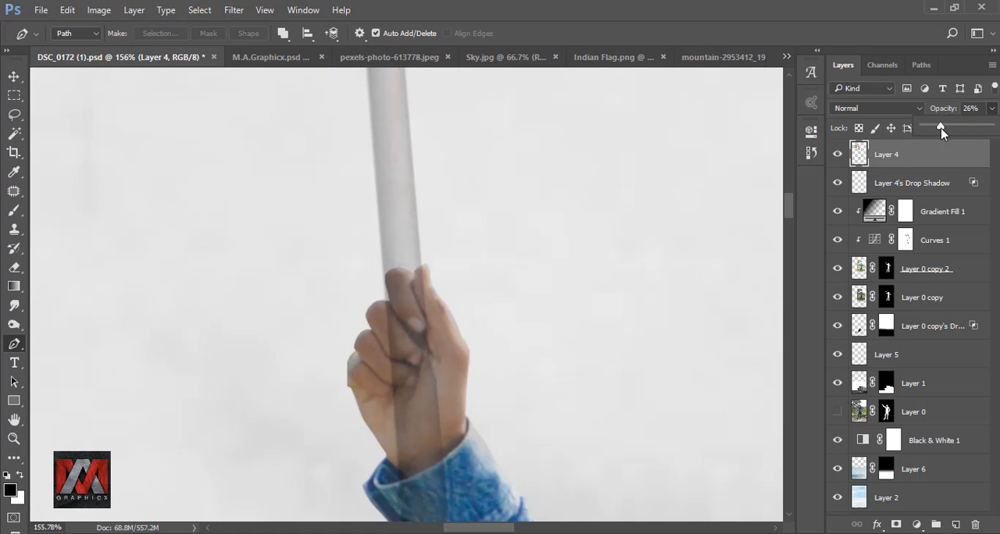
Step: Trace a closed Pen path around the curled fingers where they overlap the flagpole and convert it to a selection
scroll(393, 362, up, 5)
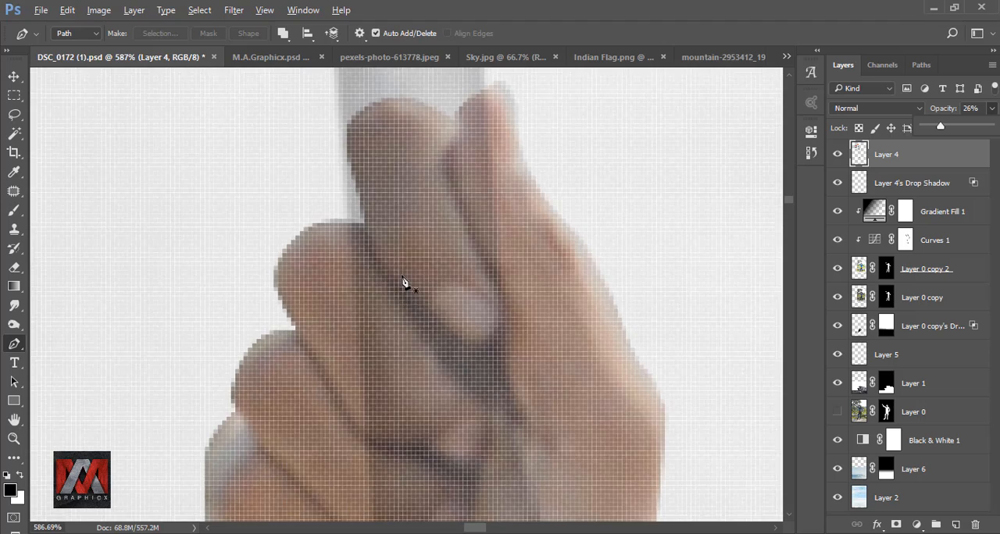
scroll(401, 281, down, 1)
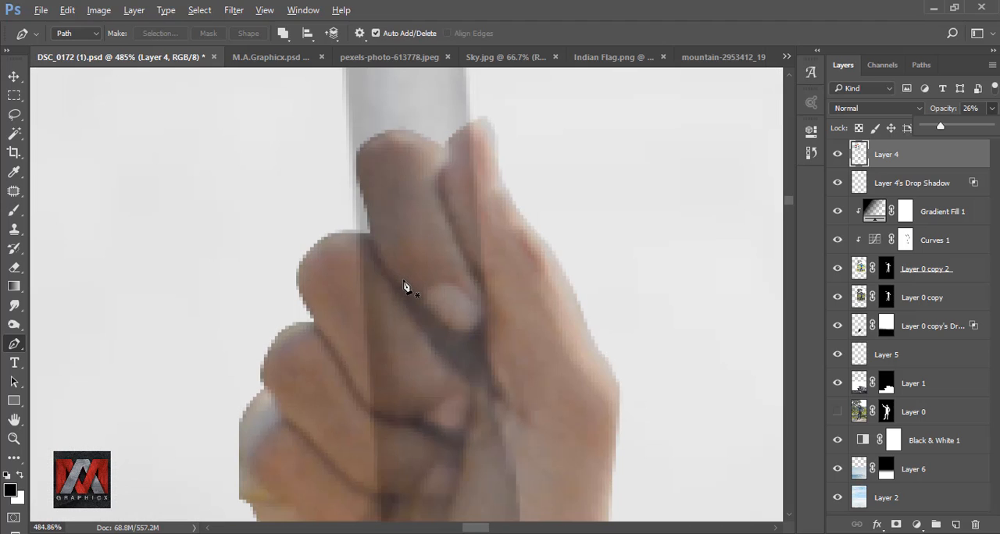
click(346, 231)
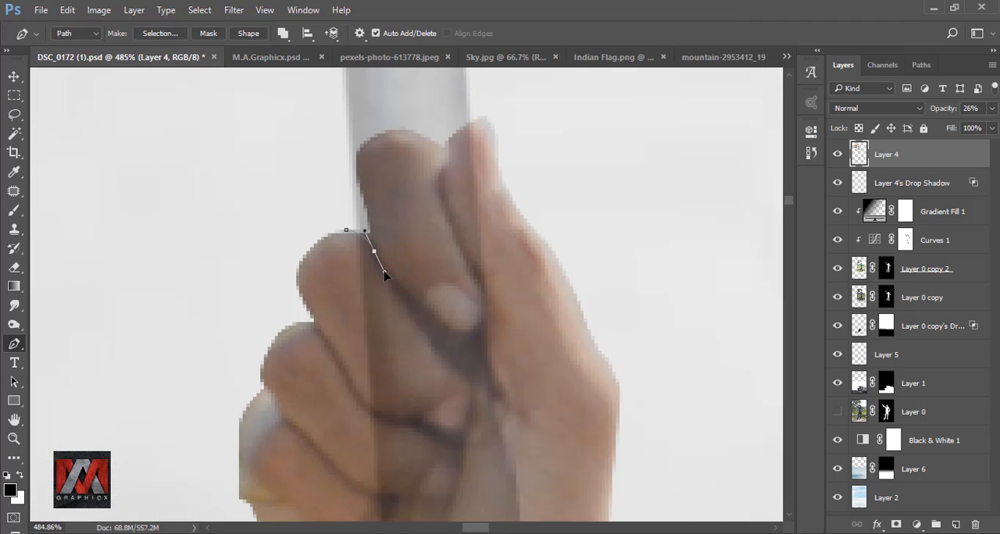
drag(420, 331, 430, 262)
drag(455, 282, 469, 330)
click(461, 350)
click(456, 357)
drag(455, 389, 451, 405)
drag(436, 411, 428, 410)
click(380, 406)
click(359, 399)
click(338, 248)
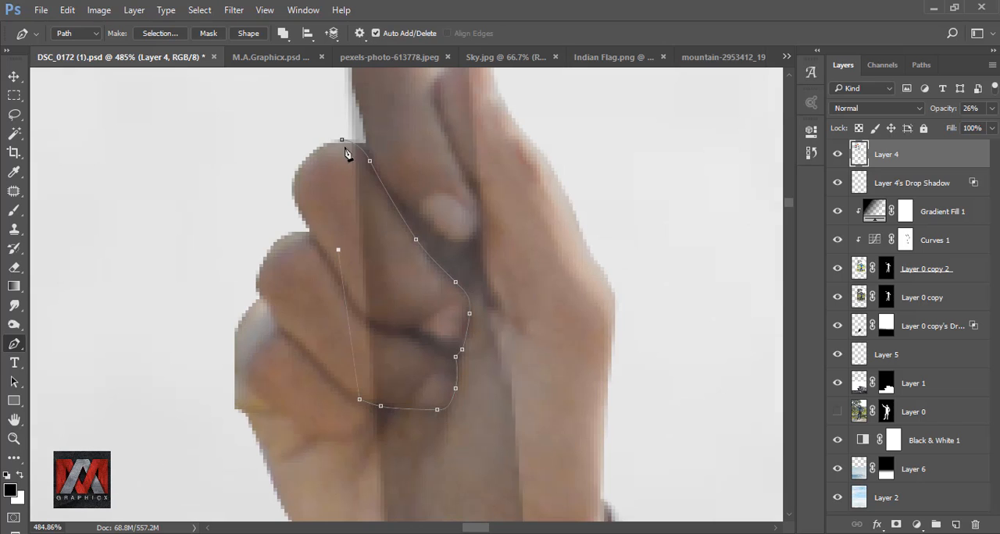
right_click(343, 147)
click(383, 222)
click(582, 151)
Step: Trace a second Pen path down the thumb's inner edge where it crosses the flagpole, undoing the misplaced anchors
drag(516, 124, 493, 314)
click(447, 208)
drag(425, 233, 415, 241)
click(418, 256)
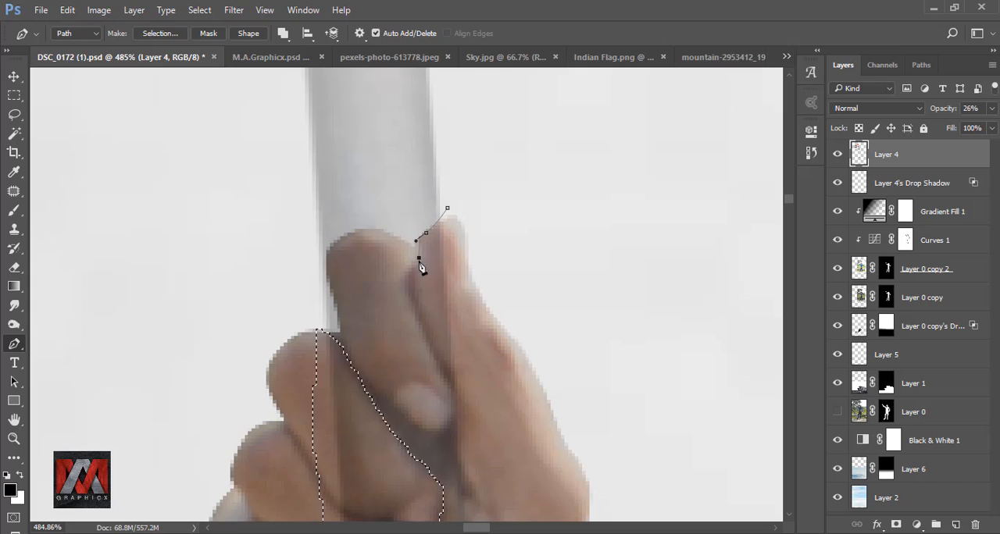
drag(420, 280, 401, 247)
key(ctrl+alt+z)
key(ctrl+alt+z)
drag(388, 208, 390, 219)
drag(410, 291, 387, 232)
drag(405, 256, 415, 264)
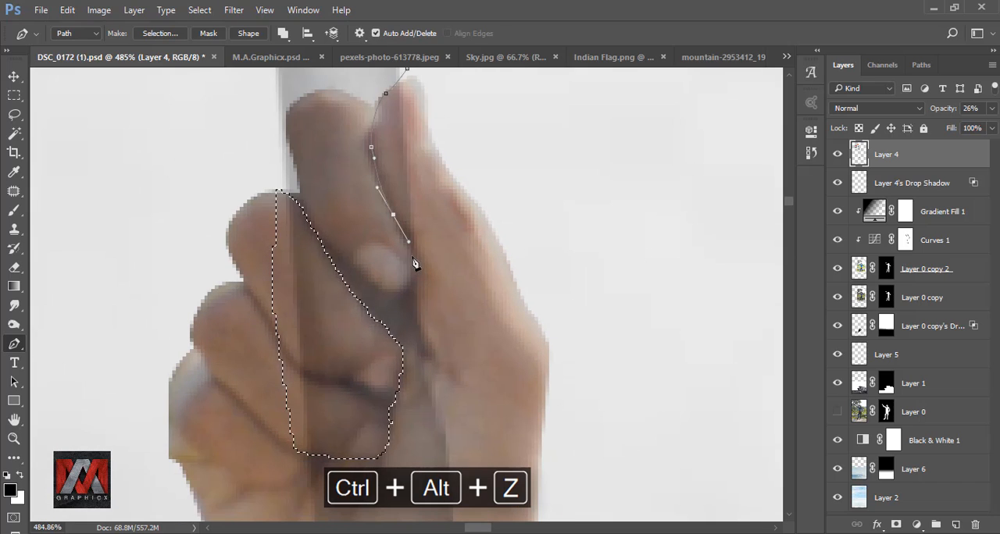
click(408, 292)
drag(422, 337, 431, 343)
Step: Close the path around the thumb's outer side and add it to the existing finger selection with a 0-pixel feather
click(493, 334)
drag(522, 245, 522, 230)
drag(496, 123, 492, 120)
drag(432, 69, 452, 177)
click(453, 178)
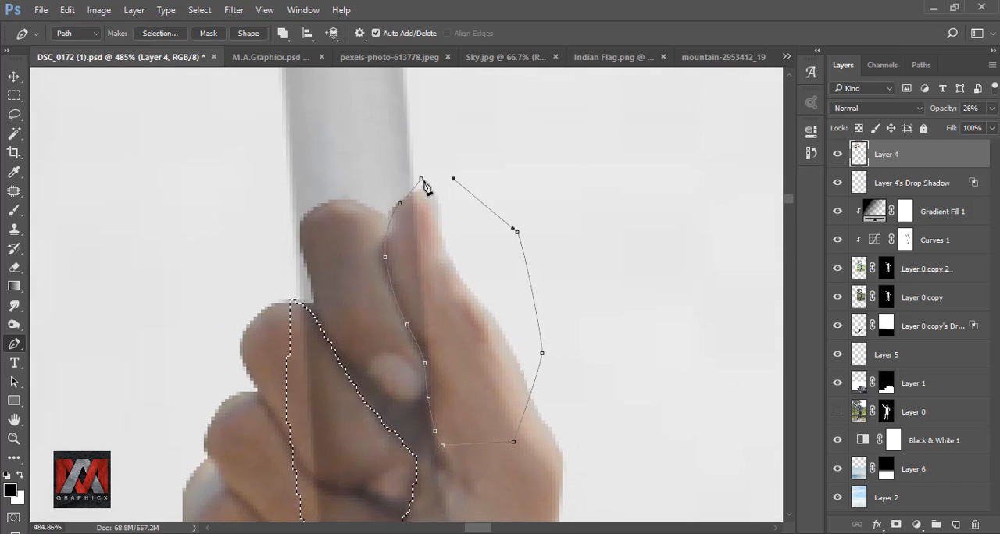
right_click(421, 199)
click(471, 268)
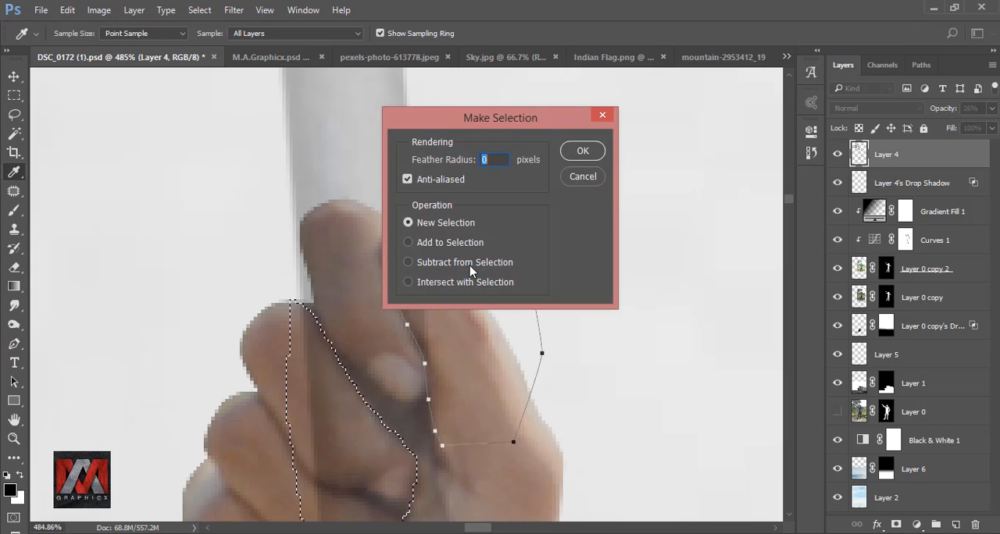
click(458, 243)
click(583, 152)
Step: Invert the finger and thumb selection and apply it to Layer 4 as a layer mask
scroll(460, 199, down, 5)
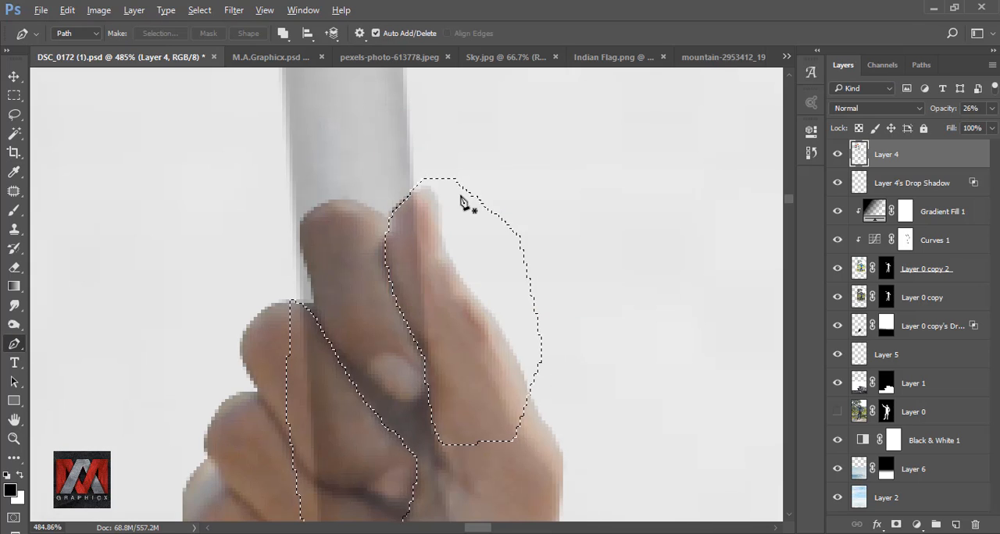
key(ctrl+shift+i)
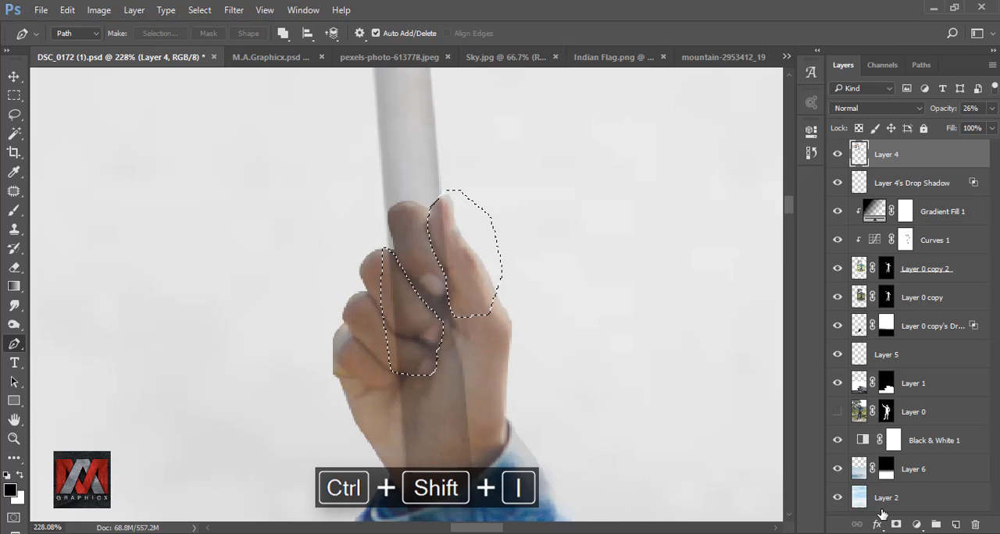
click(896, 525)
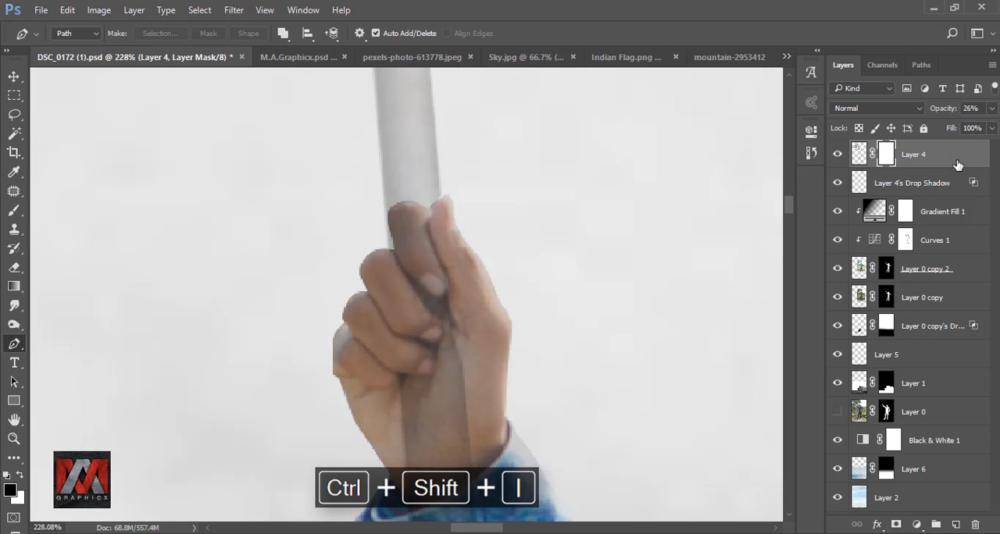
Step: Restore Layer 4's opacity to 100%, target the layer's image instead of its mask, and check the whole composite
click(993, 108)
drag(942, 126, 997, 131)
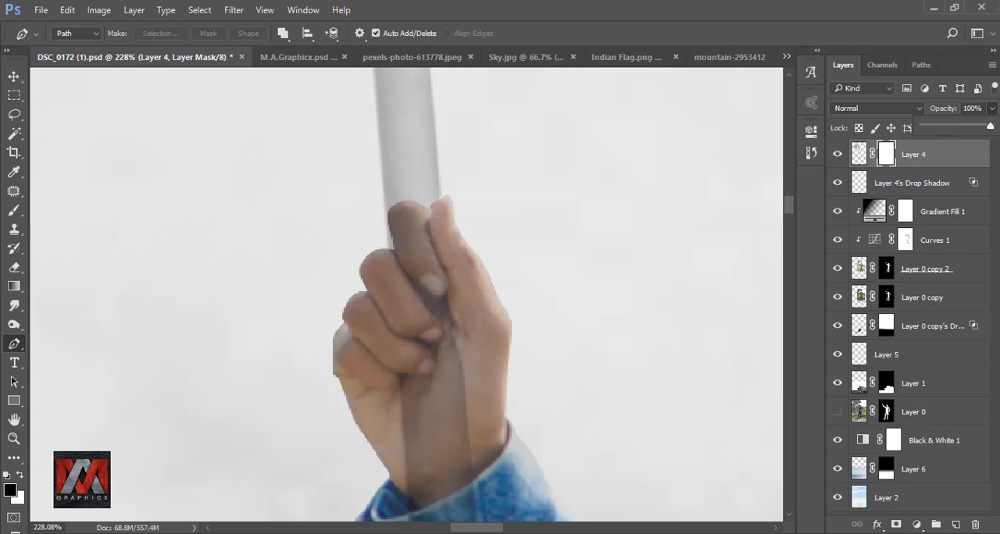
click(891, 155)
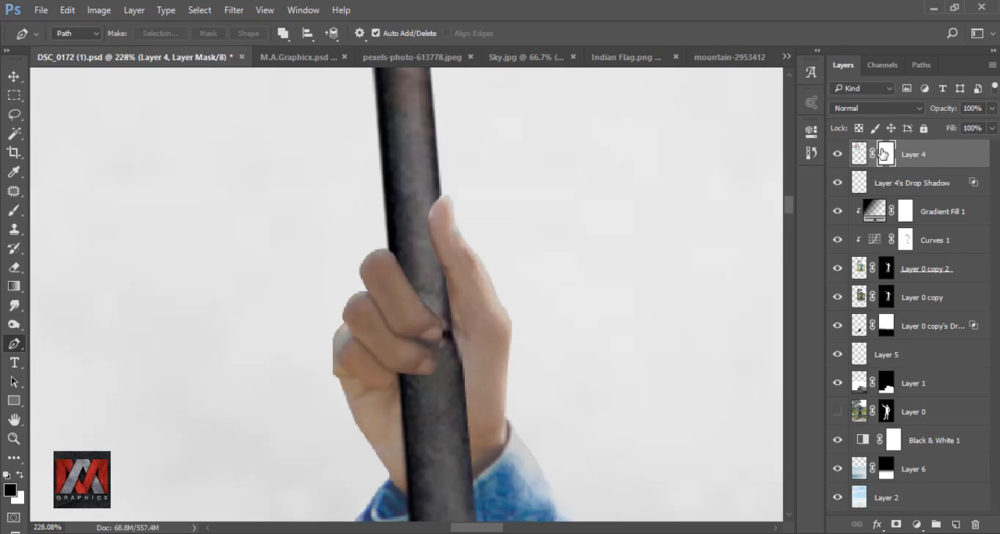
click(859, 155)
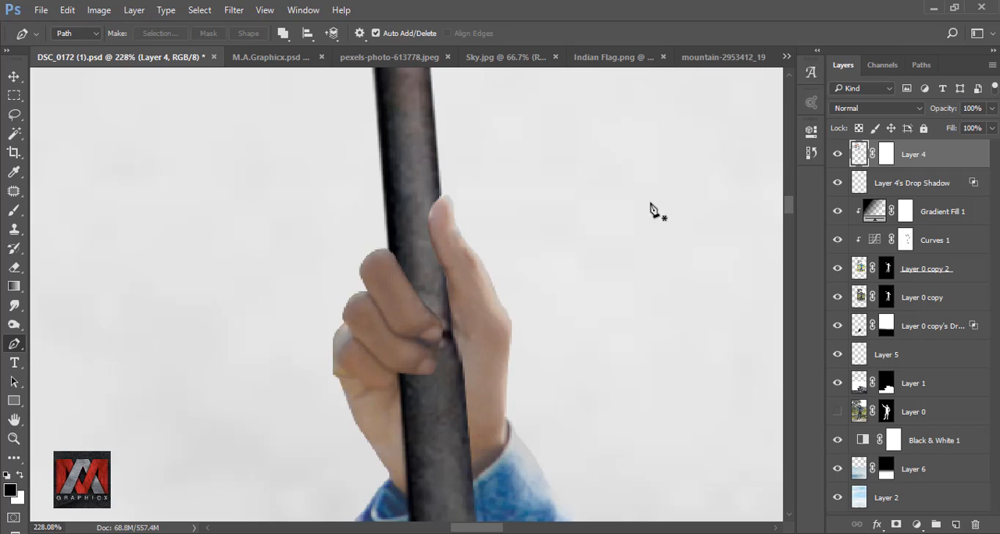
key(ctrl+minus)
key(ctrl+0)
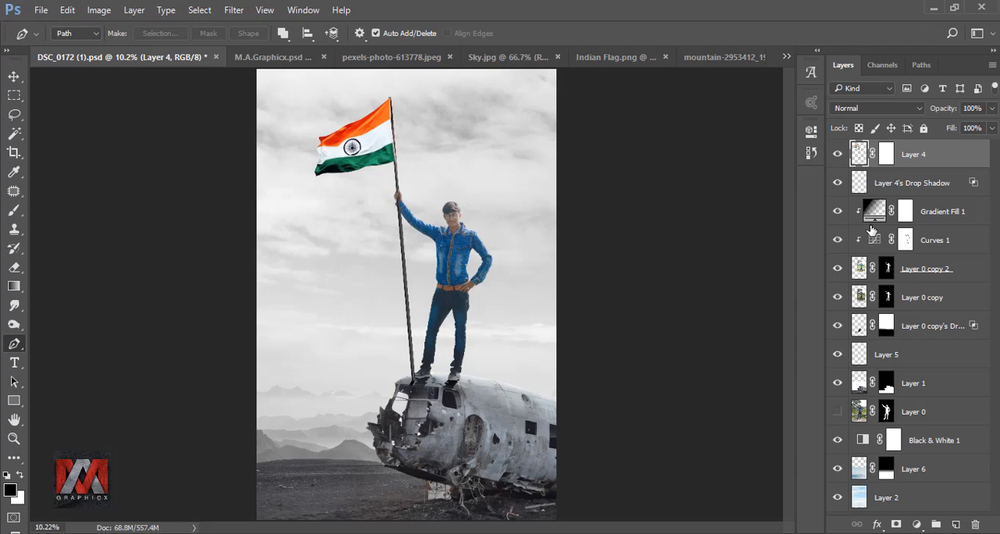
Step: Add a Curves adjustment layer above Layer 4 and raise the Blue channel's black point to tint the shadows blue
click(917, 524)
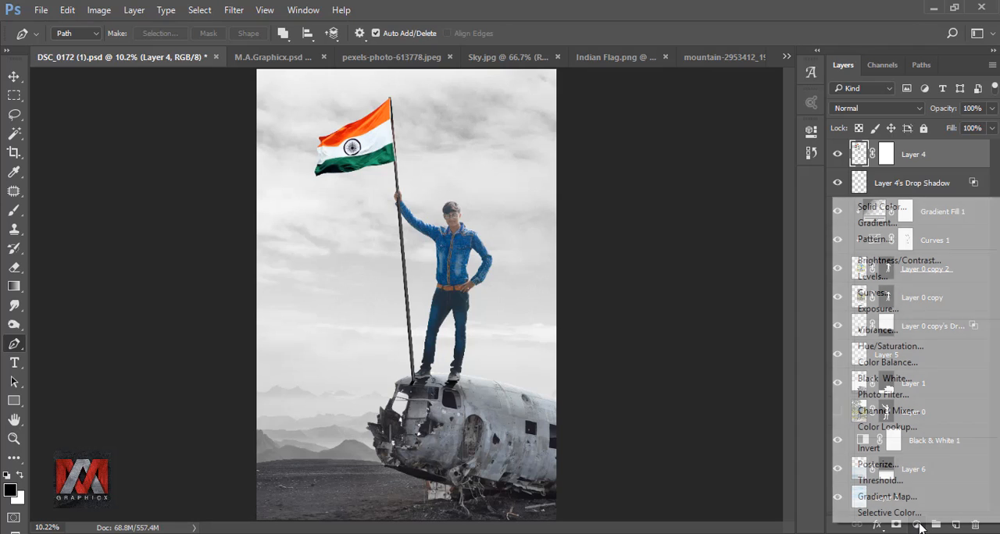
click(904, 300)
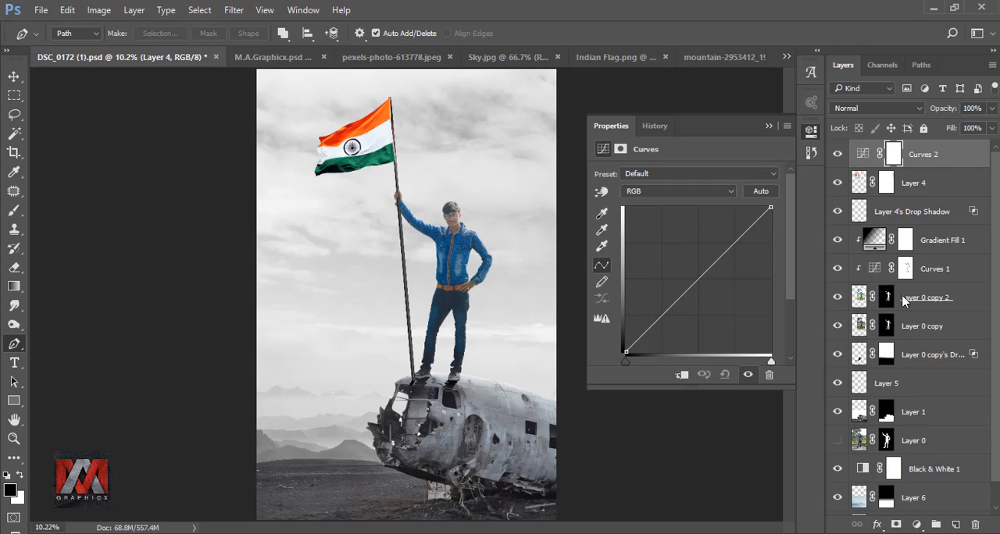
click(652, 191)
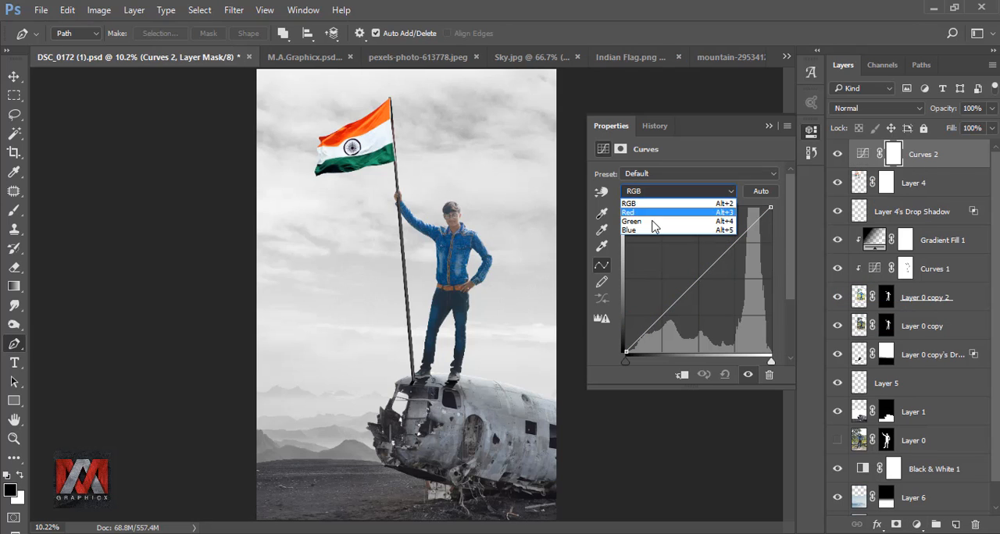
click(655, 230)
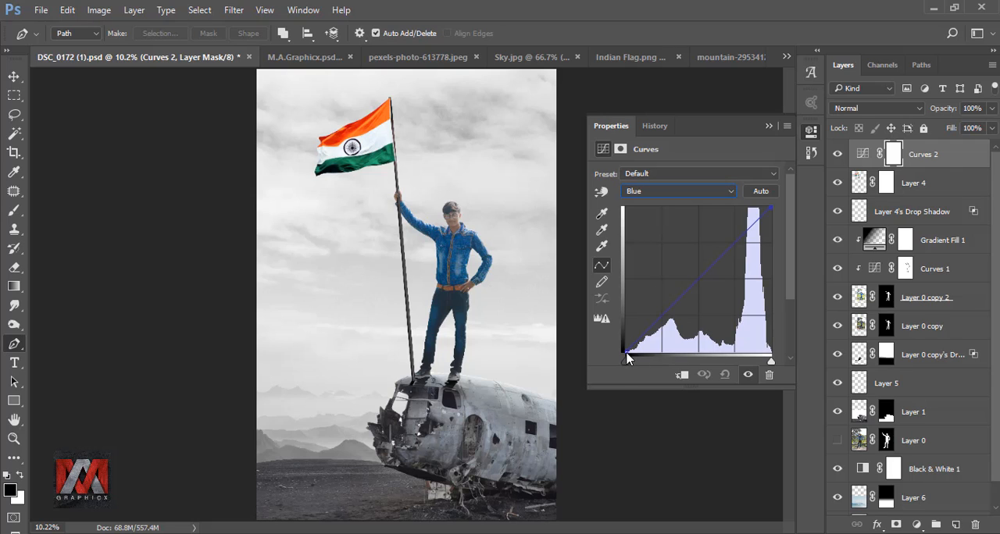
drag(625, 351, 625, 324)
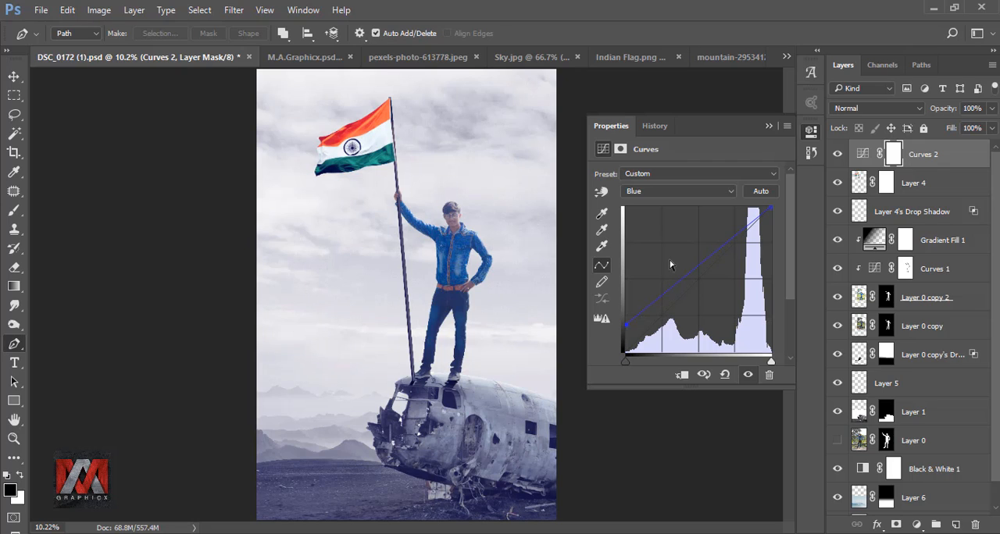
Step: Raise the Green channel's black point slightly in the new Curves layer, then hide the layer to compare the color tint
click(656, 193)
click(652, 232)
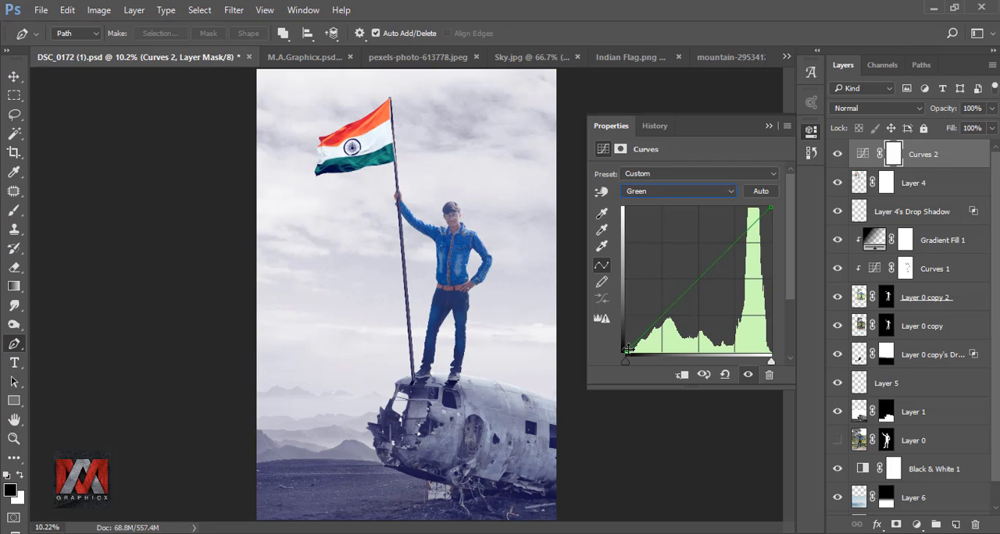
mouse_move(628, 349)
mouse_down()
mouse_move(636, 342)
mouse_move(628, 348)
mouse_up()
click(770, 126)
click(839, 155)
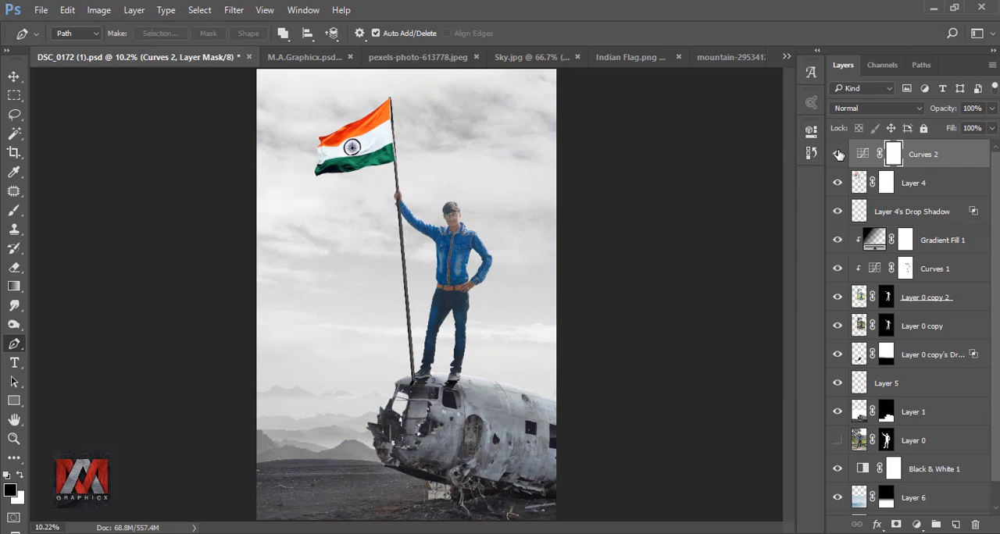